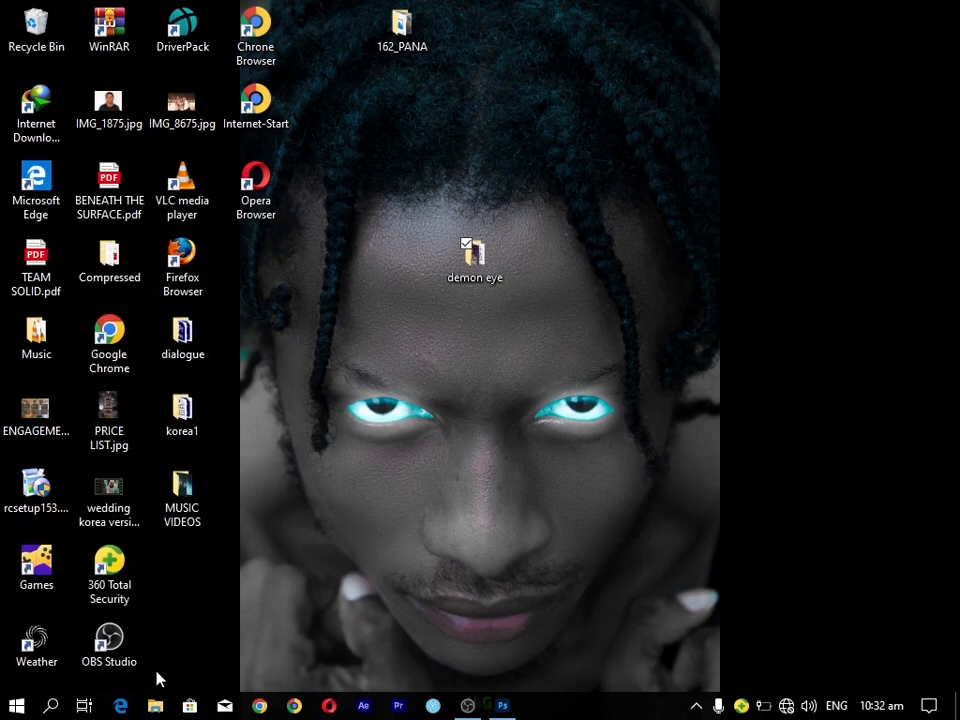
Open the "model pics" folder inside "korea we" on Local Disk (E:) in File Explorer.
left_click(155, 706)
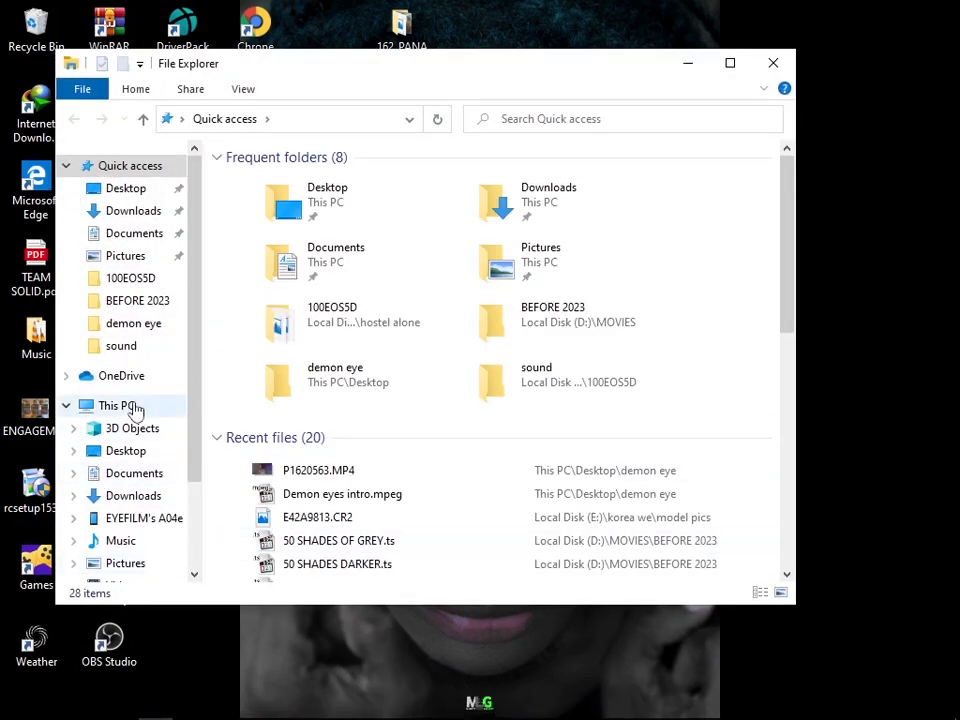
left_click(134, 408)
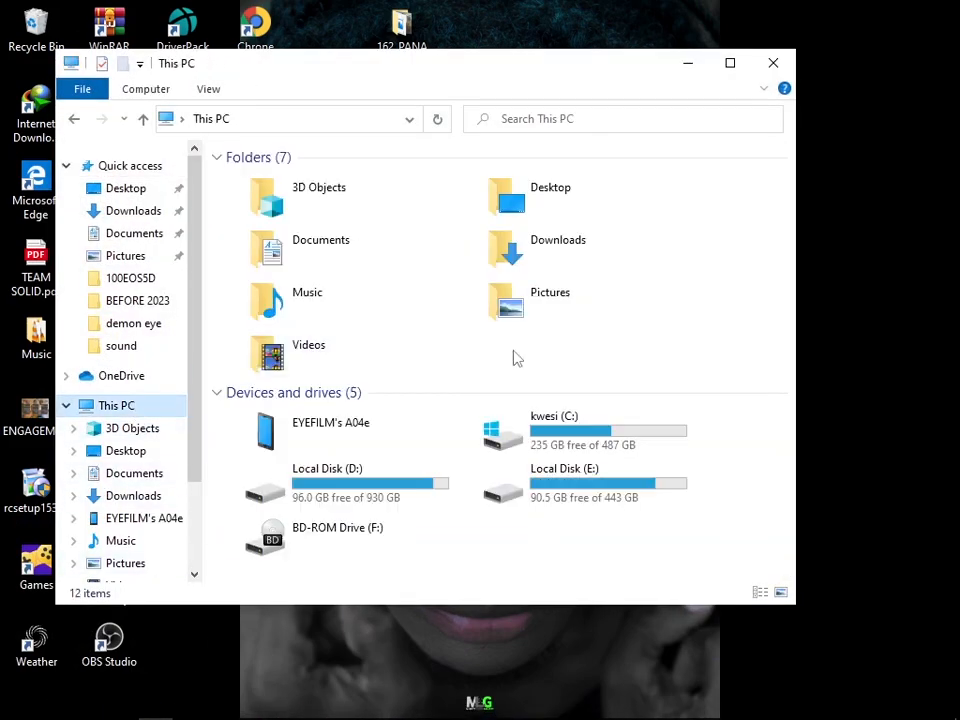
double_click(590, 488)
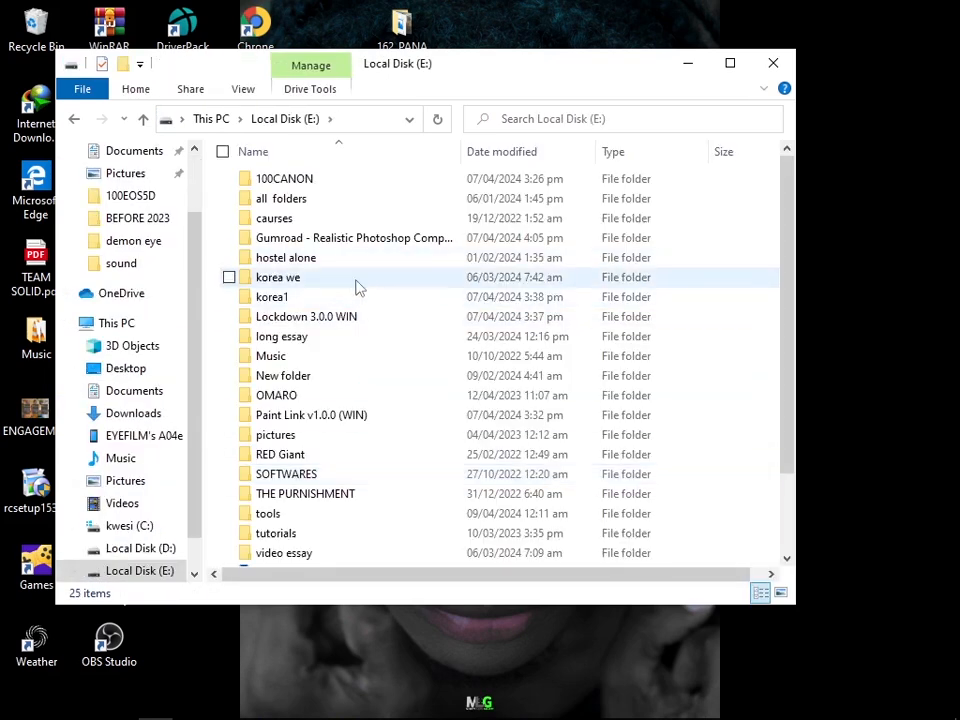
double_click(356, 285)
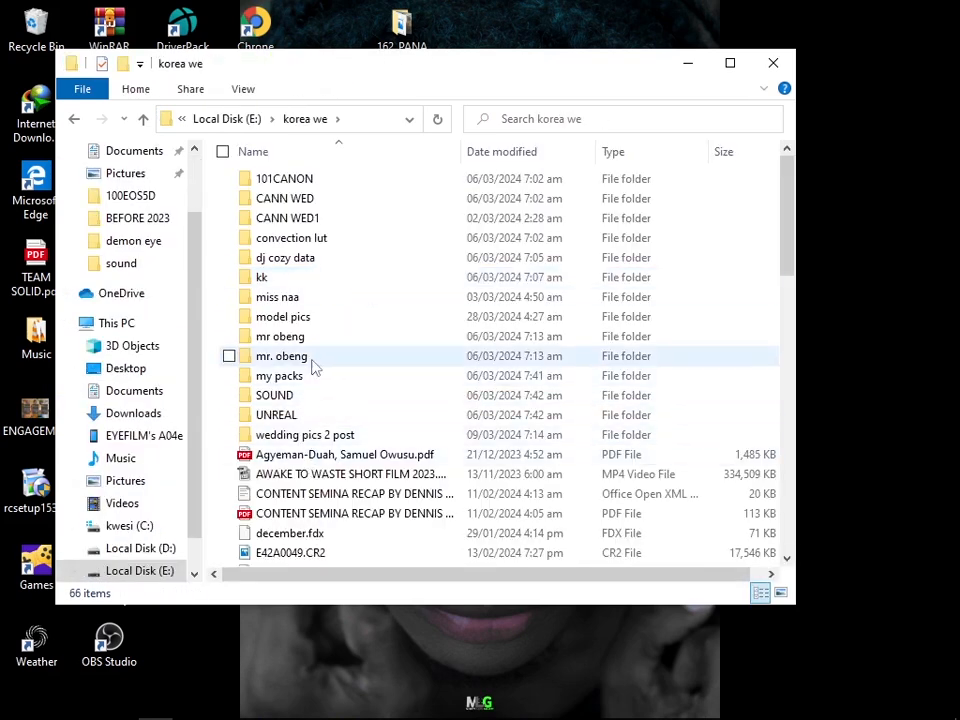
double_click(302, 318)
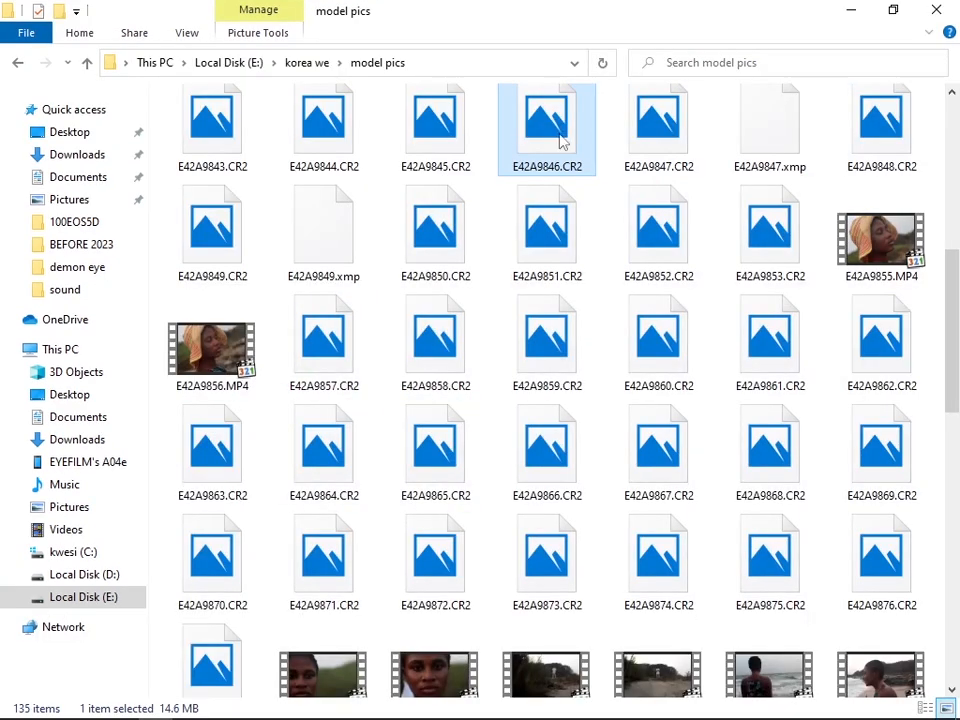
Load E42A9846.CR2 from the folder into Photoshop and reposition the Camera Raw window to reveal its adjustment controls.
left_click_drag(562, 140, 500, 460)
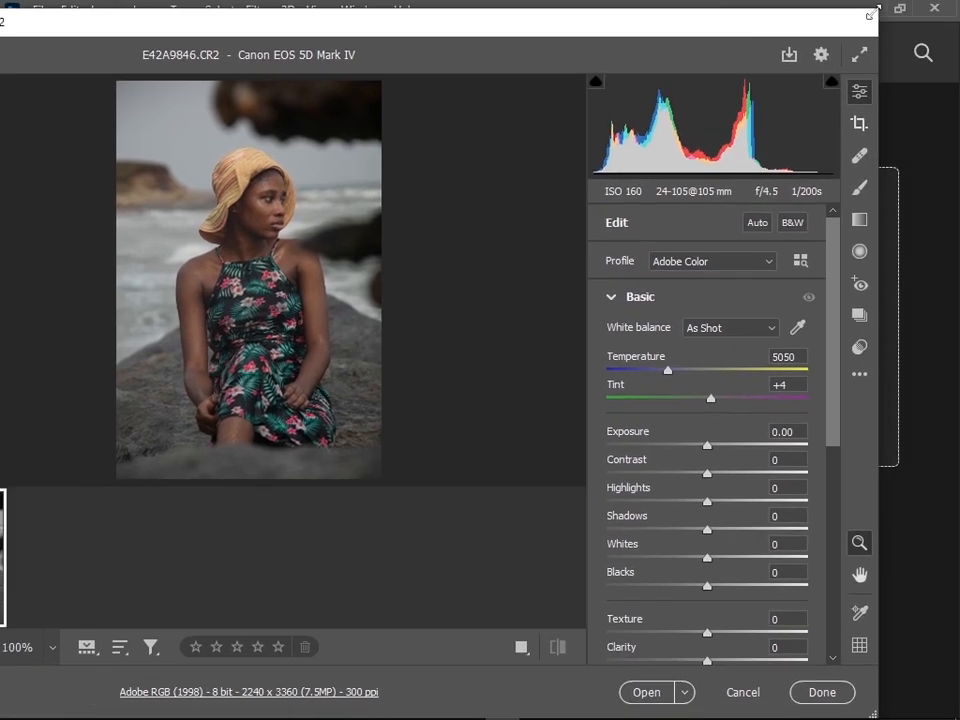
left_click_drag(655, 14, 720, 145)
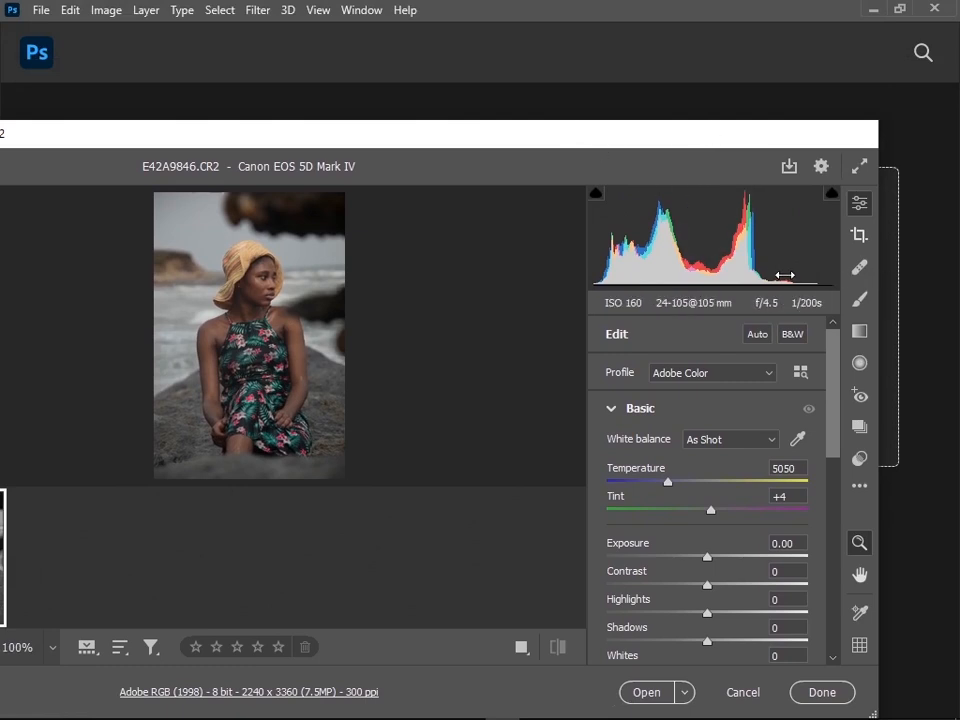
left_click_drag(664, 141, 733, 62)
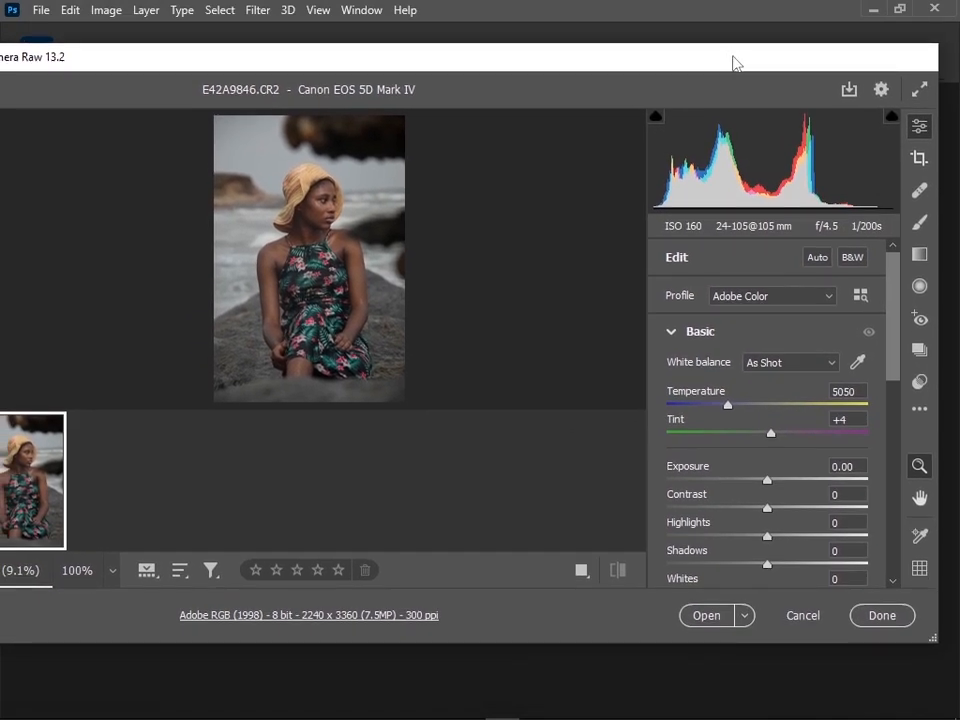
Examine the Camera Raw crop and heal tools and the Basic adjustment sliders.
left_click(918, 158)
left_click(918, 130)
left_click(918, 160)
left_click(918, 191)
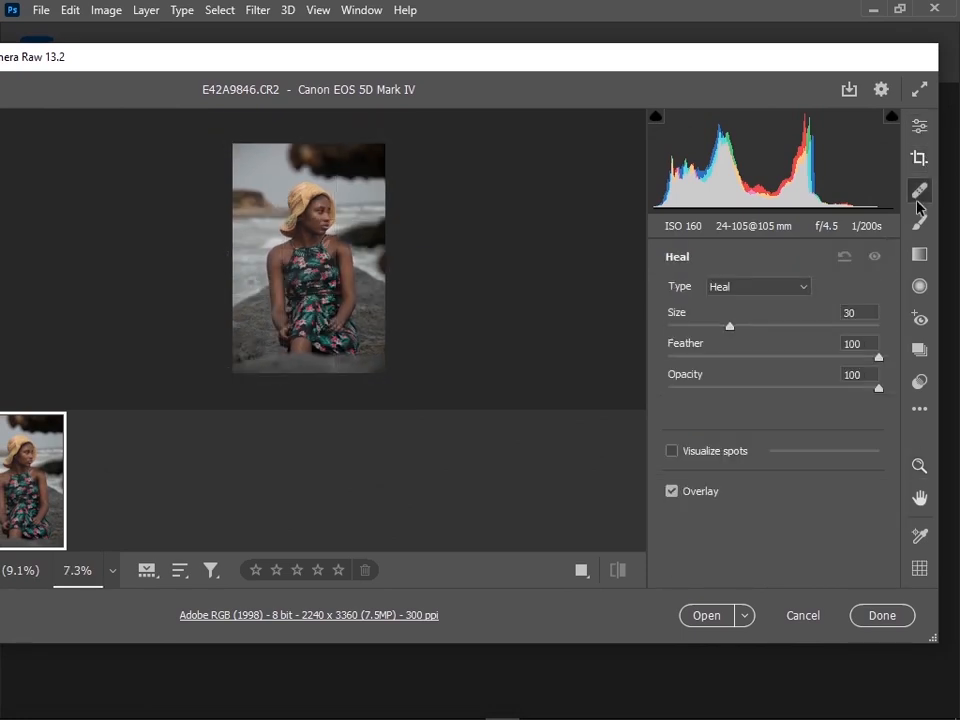
key("j")
left_click(918, 126)
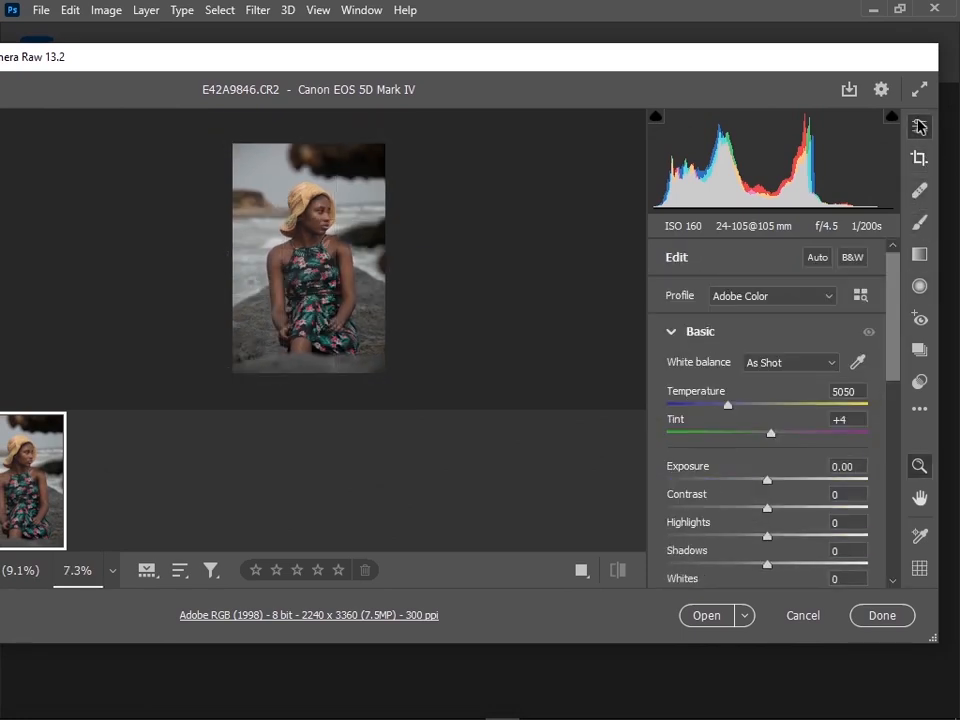
left_click_drag(896, 279, 893, 341)
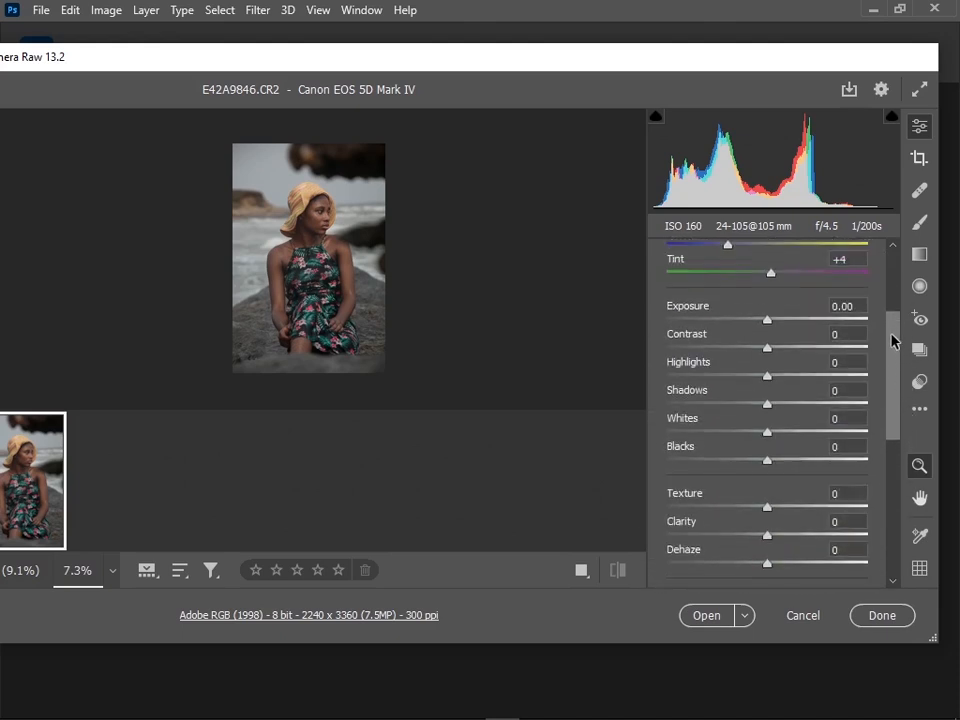
left_click(339, 284)
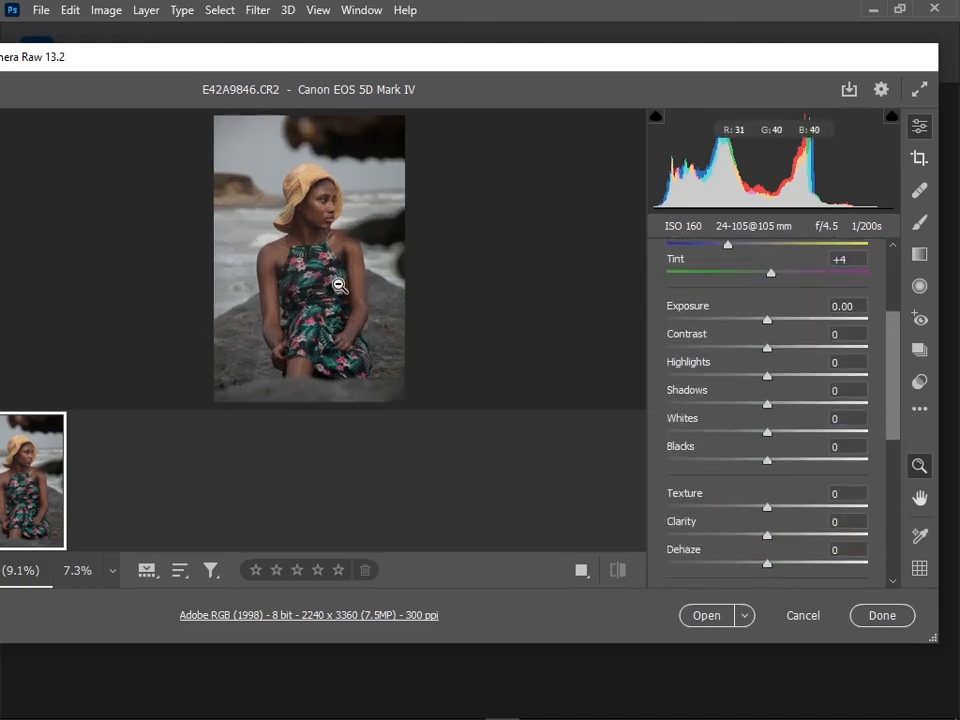
left_click_drag(896, 366, 851, 259)
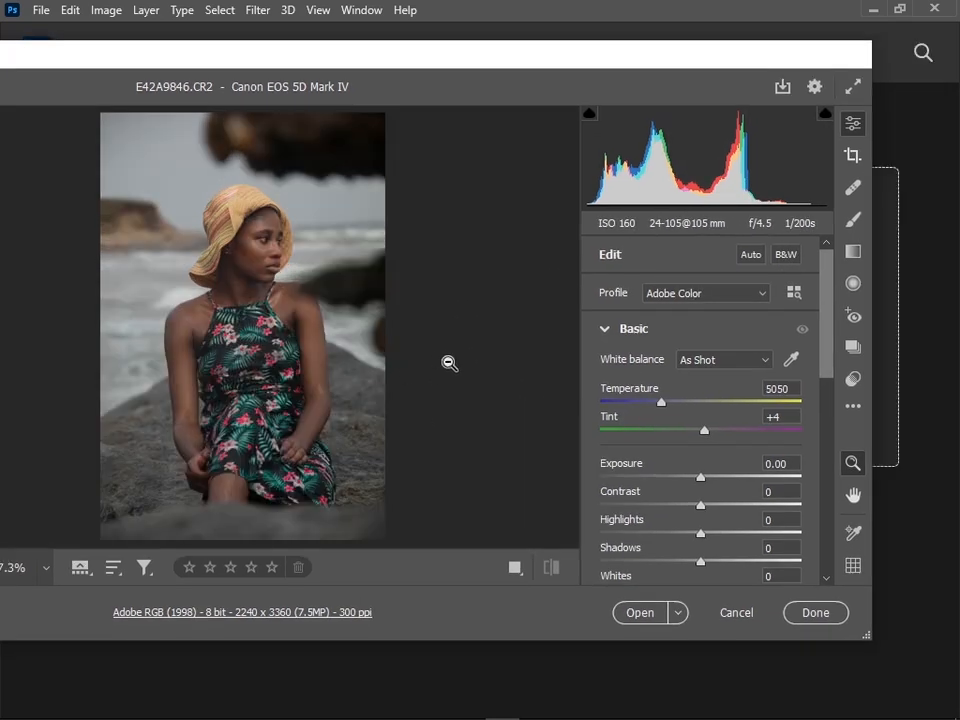
Apply the automatic tonal adjustment to the photo, switching it off and on to compare both versions.
left_click(749, 258)
left_click(752, 256)
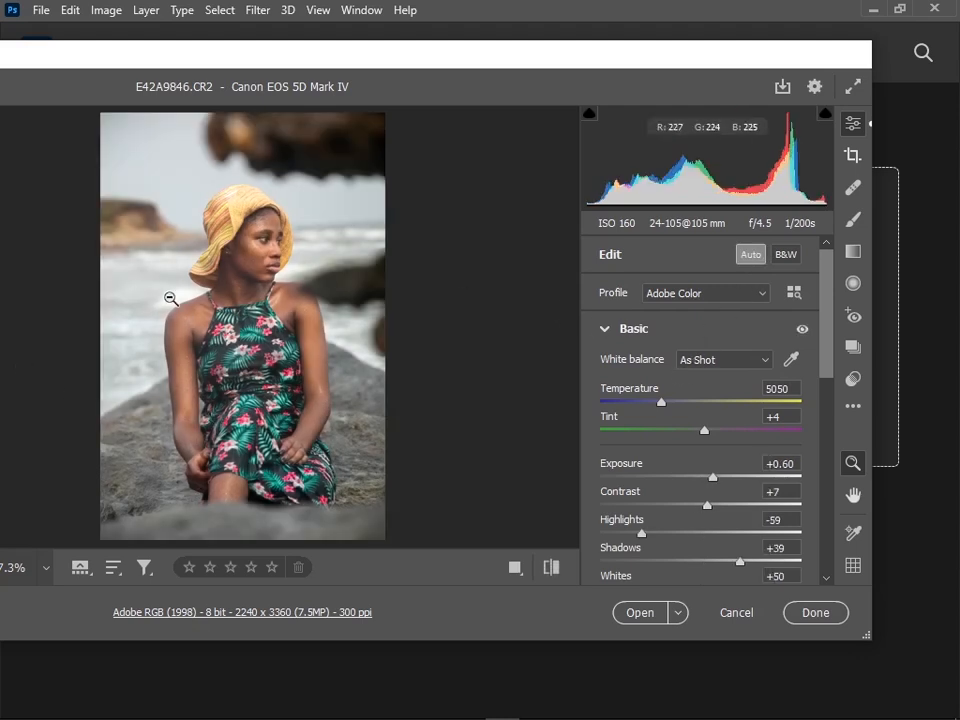
left_click(757, 261)
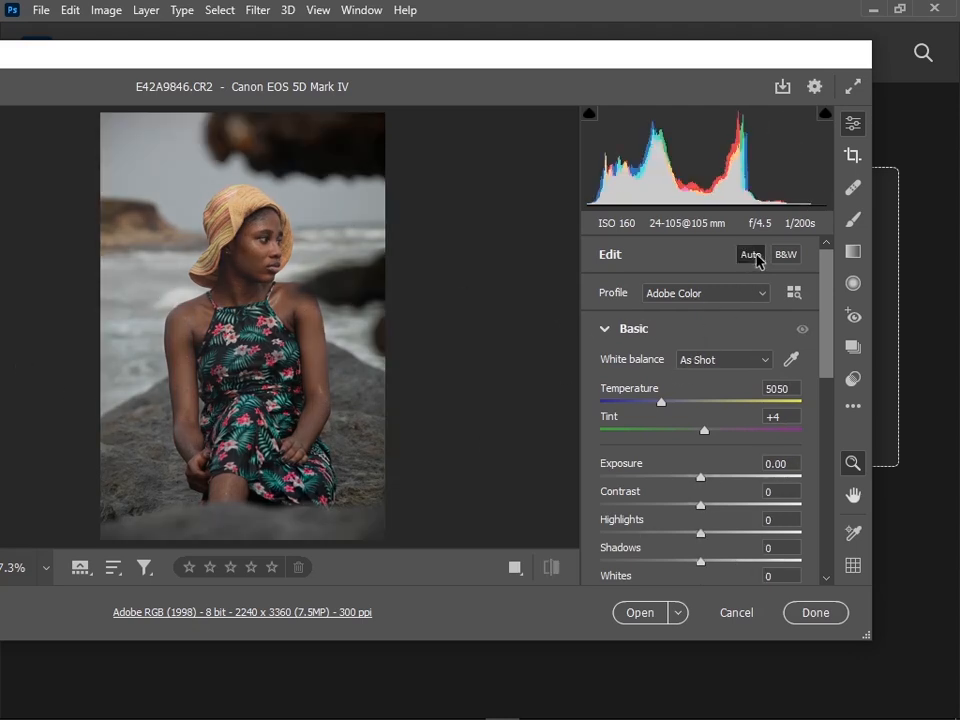
left_click(757, 261)
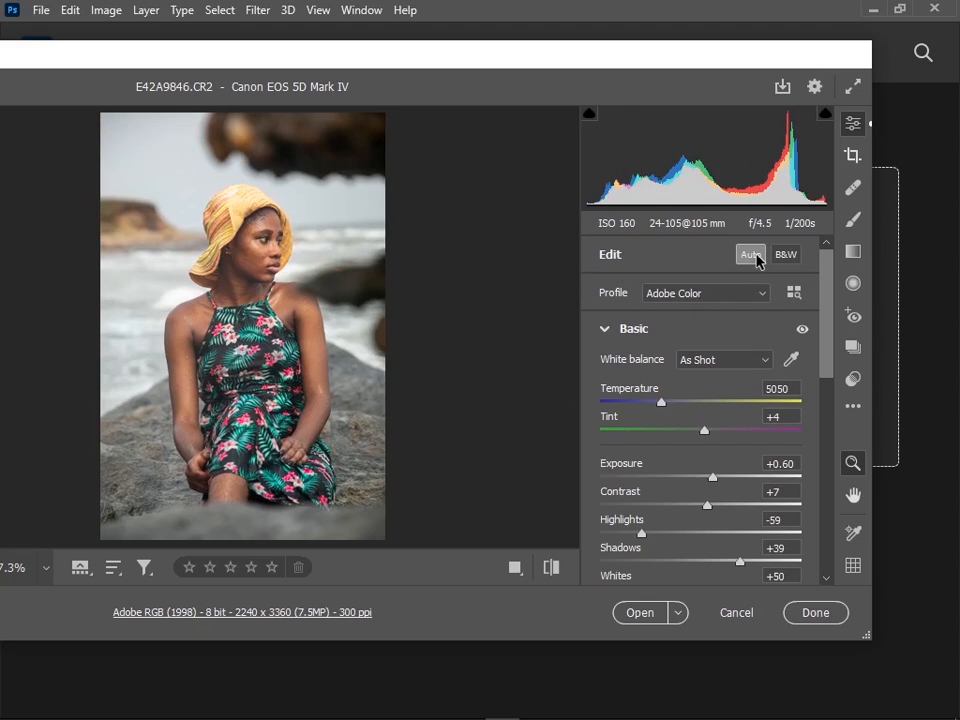
left_click(752, 256)
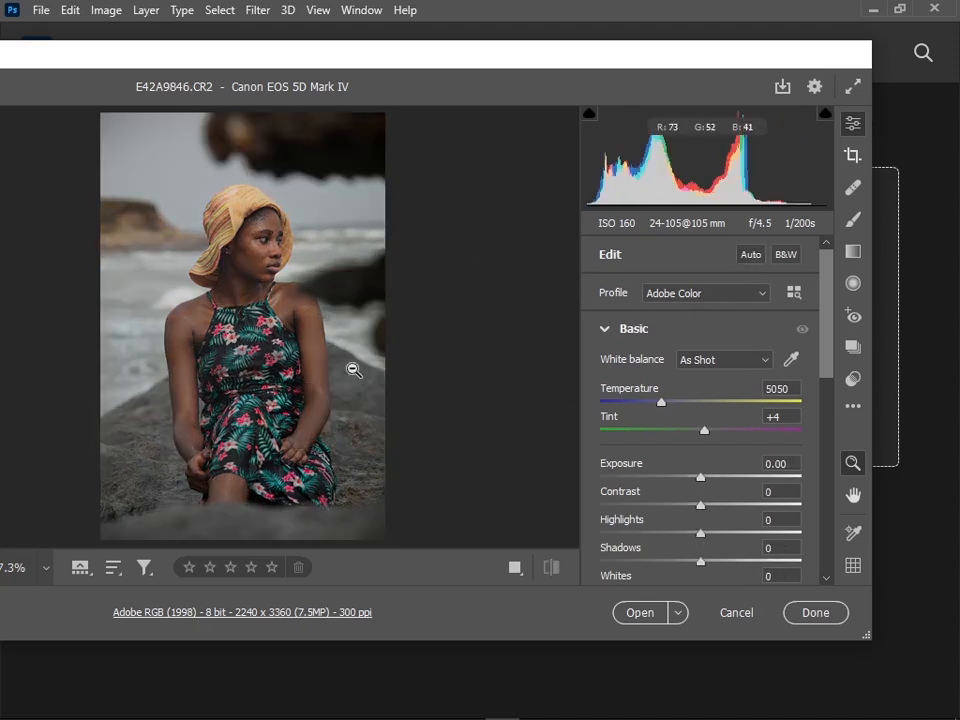
left_click(747, 259)
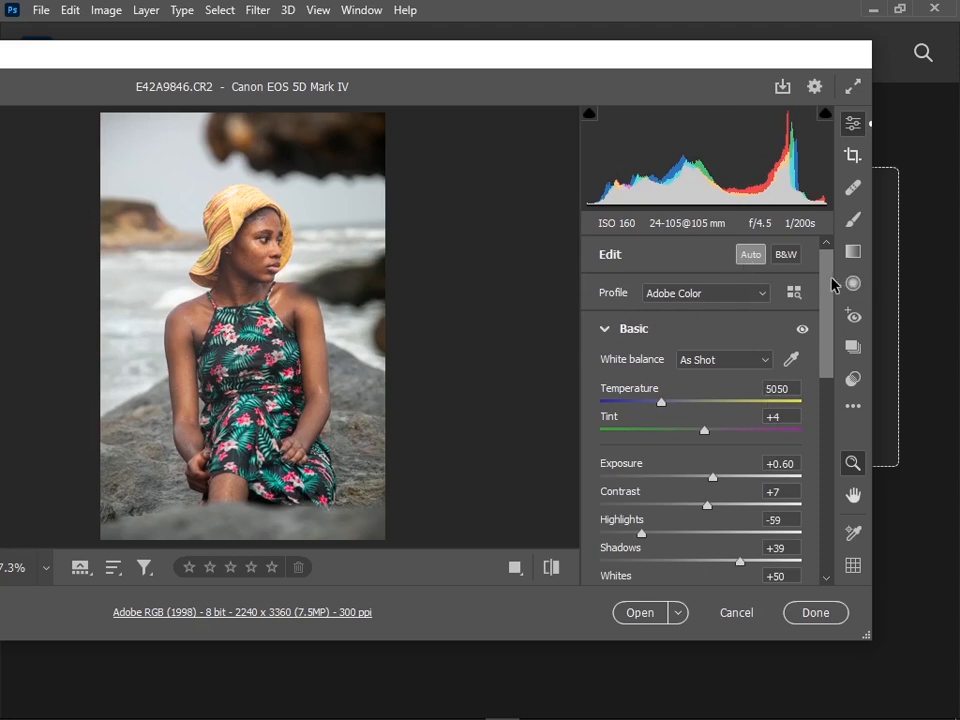
mouse_move(832, 284)
left_mouse_down()
mouse_move(846, 321)
mouse_move(843, 304)
left_mouse_up()
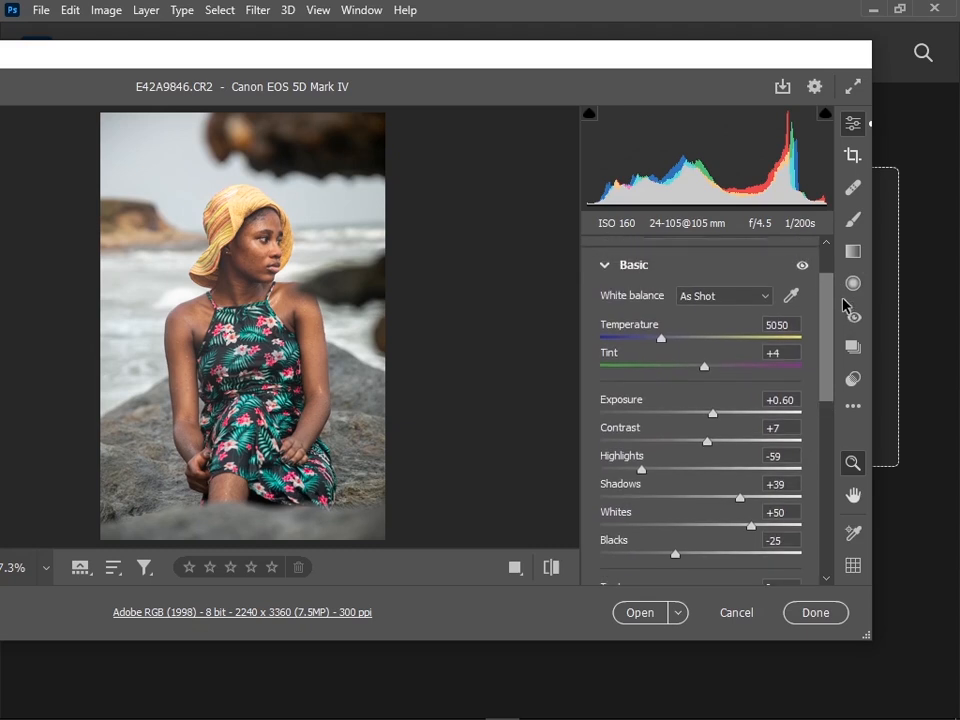
left_click(850, 288)
left_click_drag(832, 471, 830, 450)
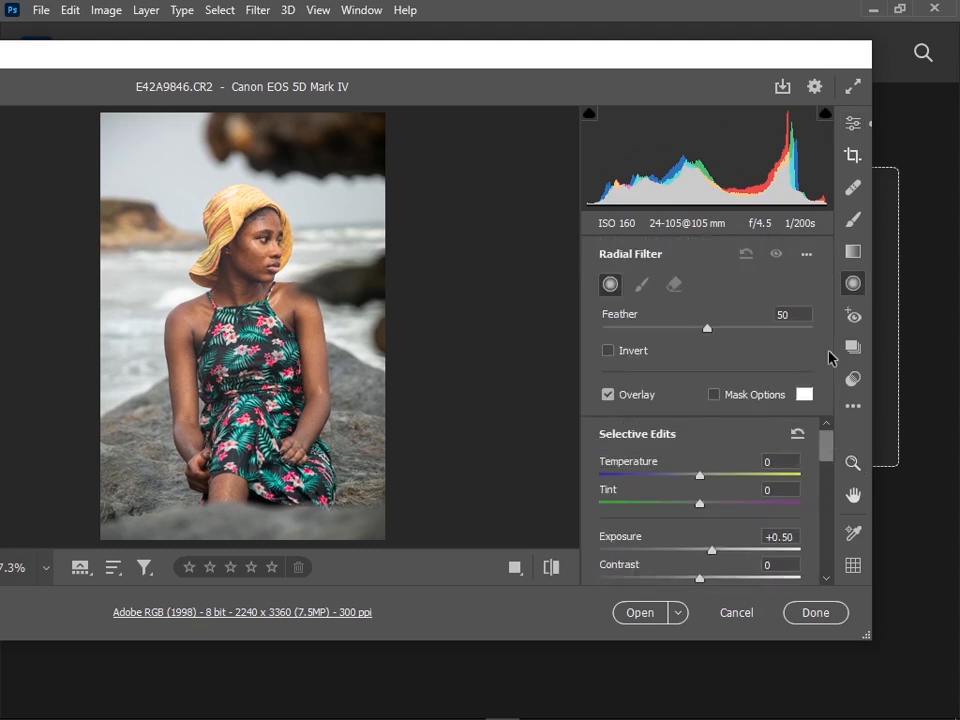
left_click(853, 122)
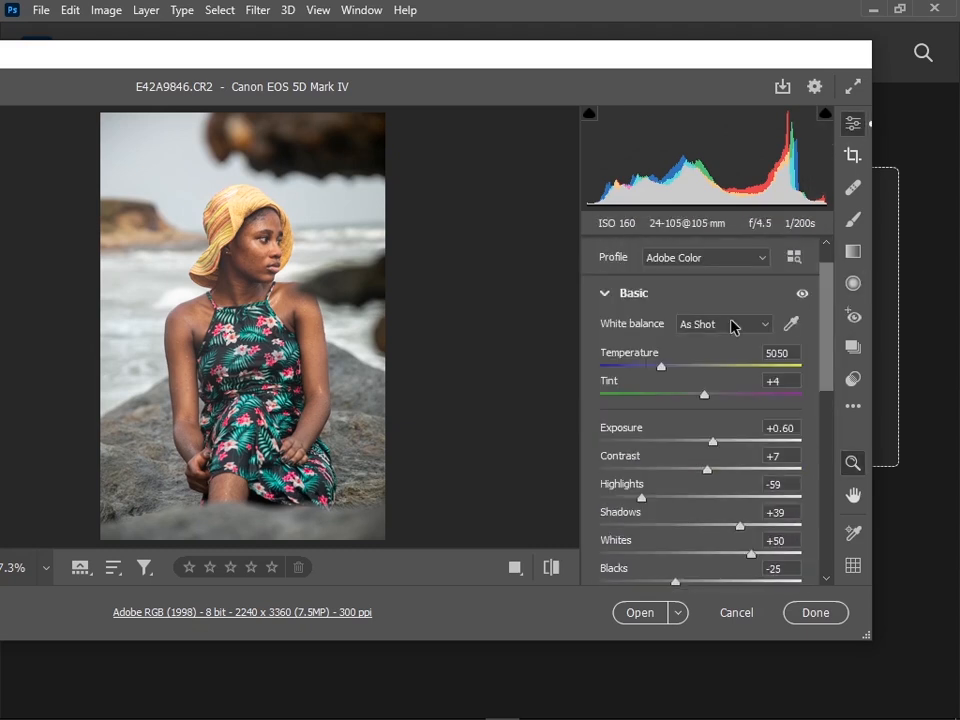
left_click(733, 326)
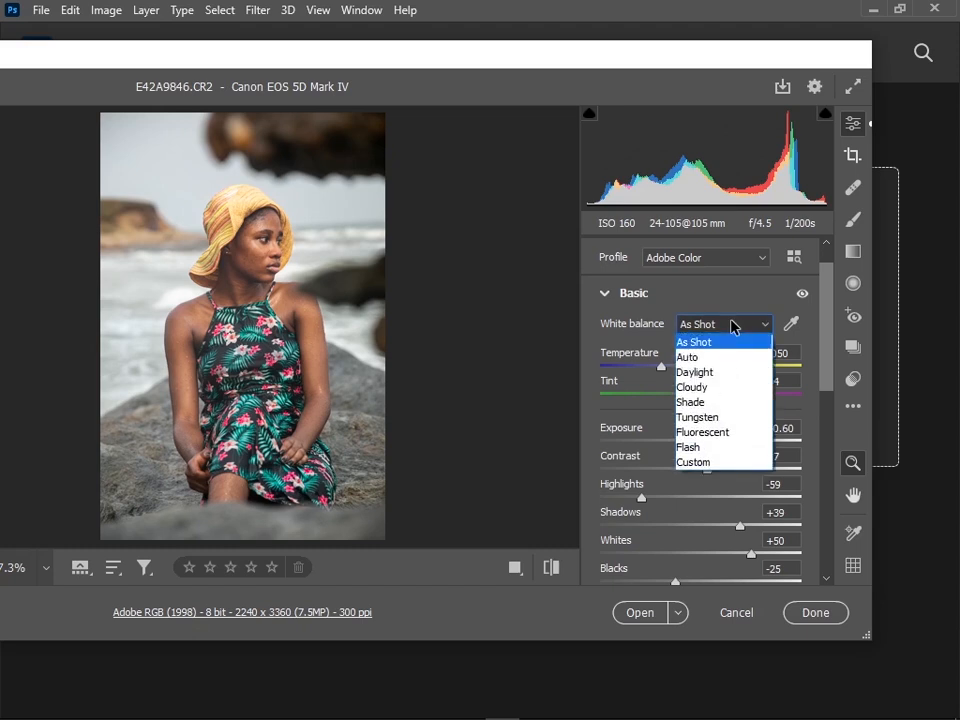
left_click(735, 347)
left_click(722, 326)
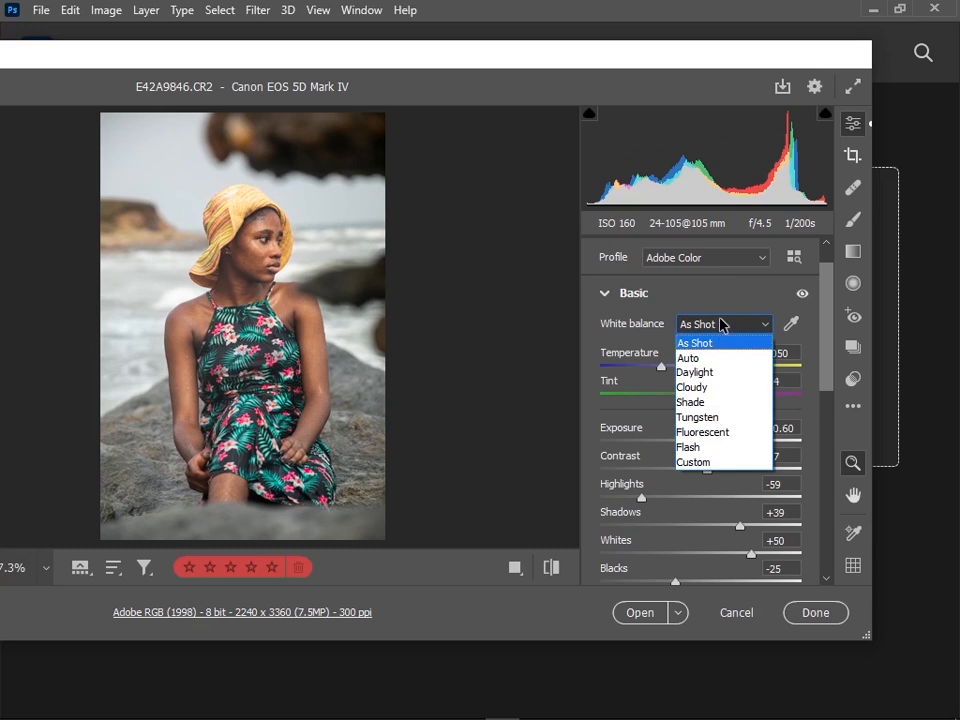
left_click(722, 324)
left_click(721, 324)
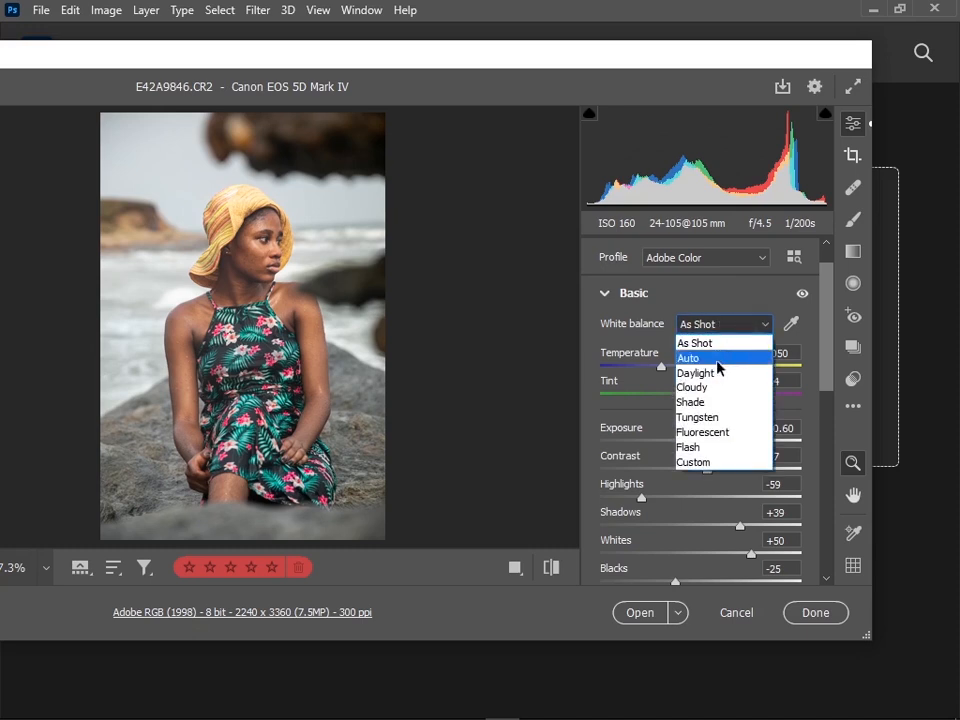
left_click(714, 345)
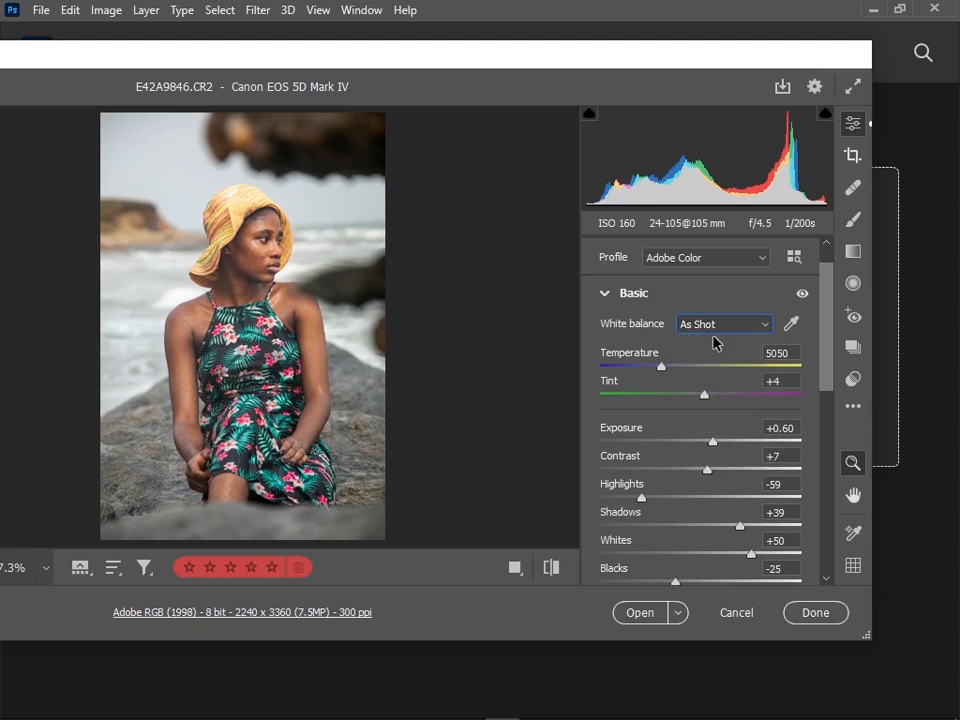
Try the Auto, Daylight, Cloudy, Shade, Tungsten and Fluorescent white balance presets on the photo.
left_click(717, 327)
left_click(714, 358)
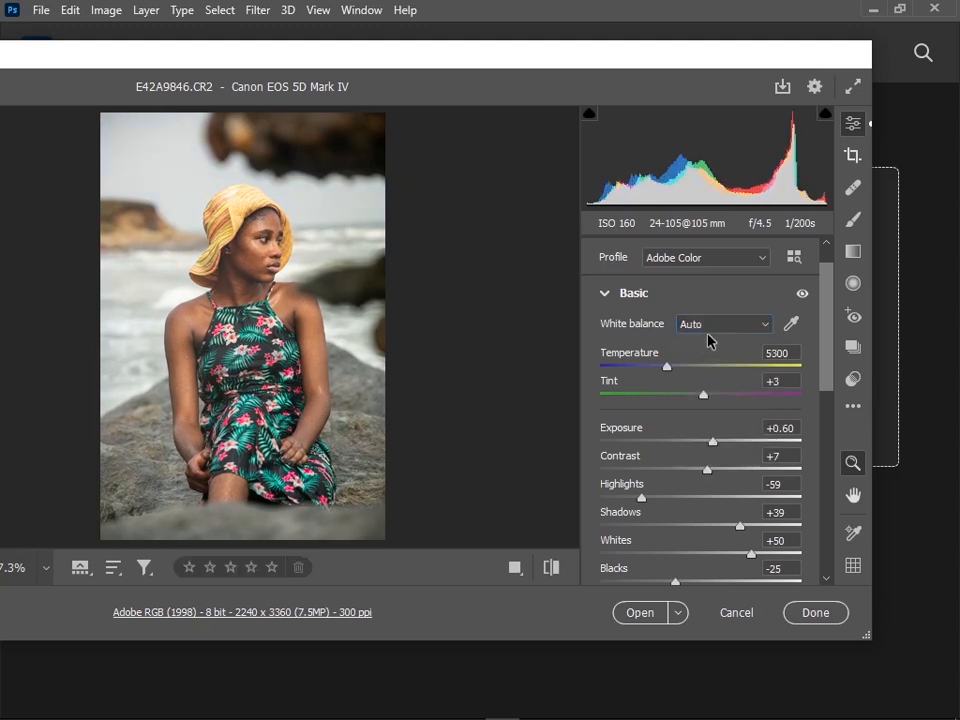
left_click(713, 329)
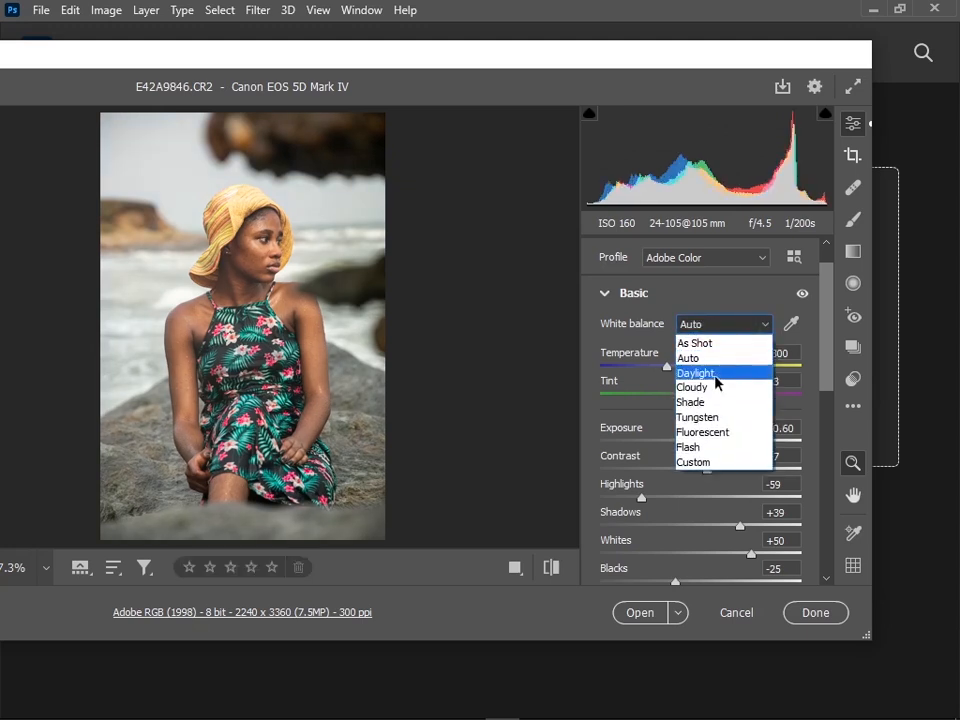
left_click(716, 371)
left_click(718, 328)
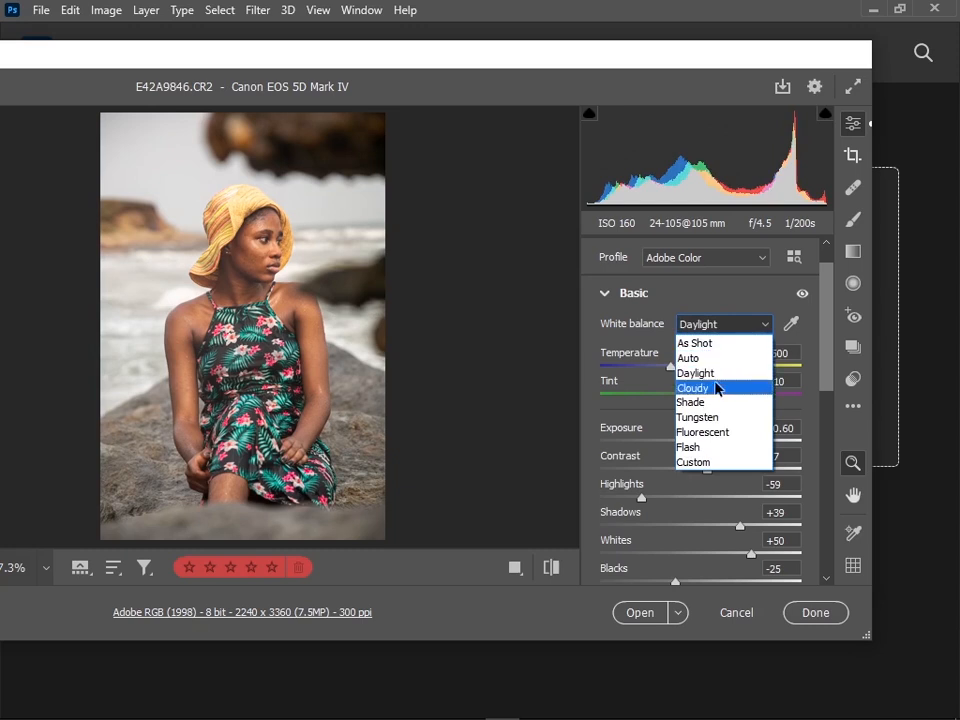
left_click(713, 388)
left_click(718, 323)
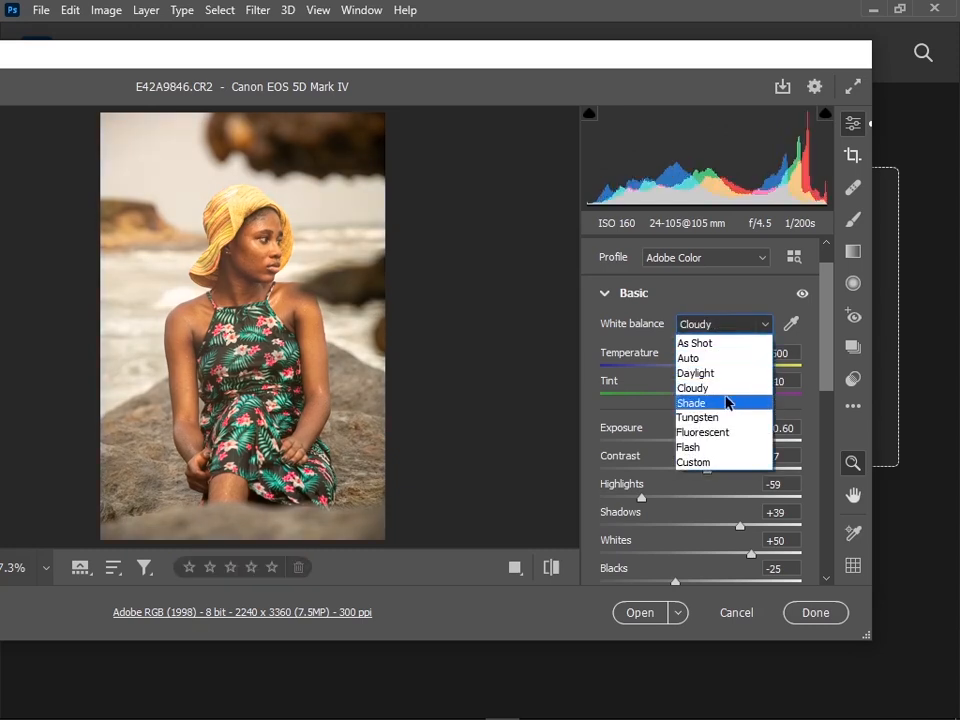
left_click(727, 402)
left_click(721, 330)
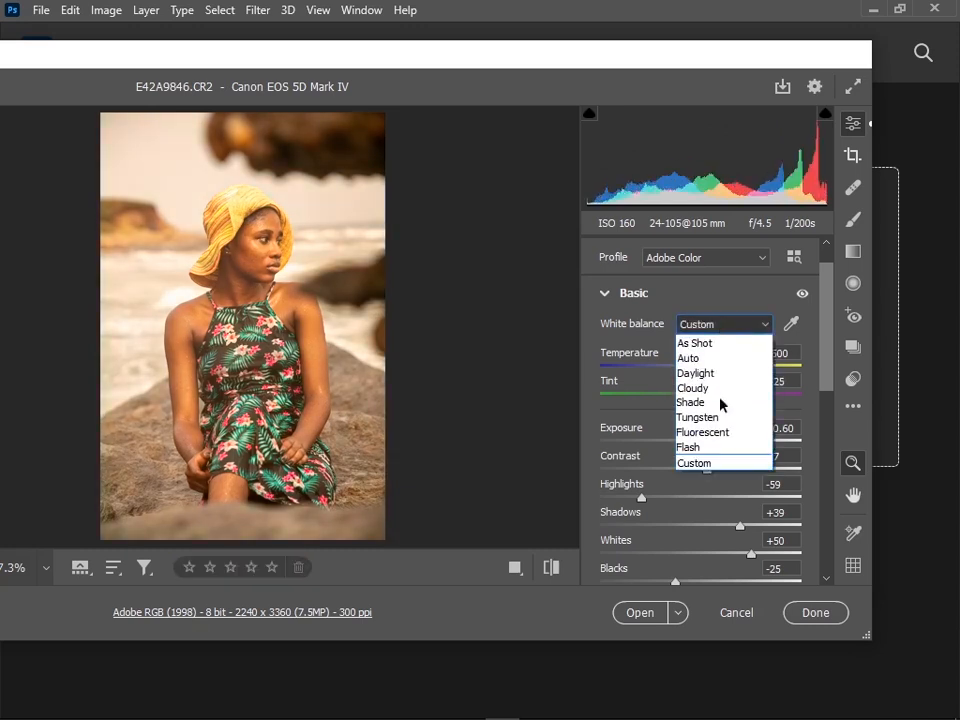
left_click(716, 418)
scroll(716, 325, "down", 1)
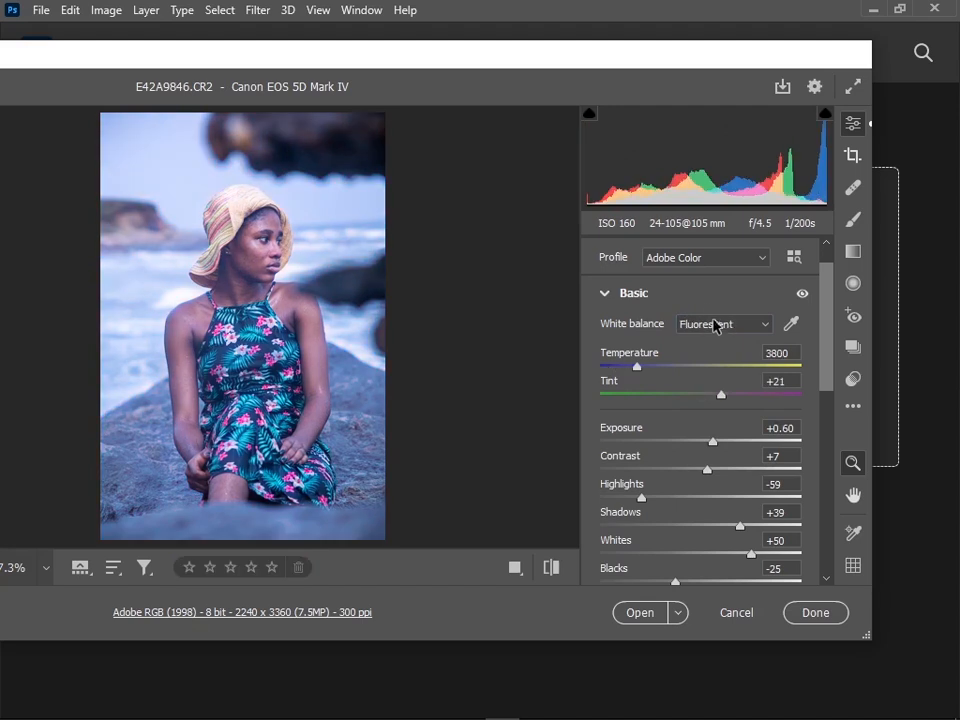
Set the photo's white balance back to As Shot.
left_click(716, 330)
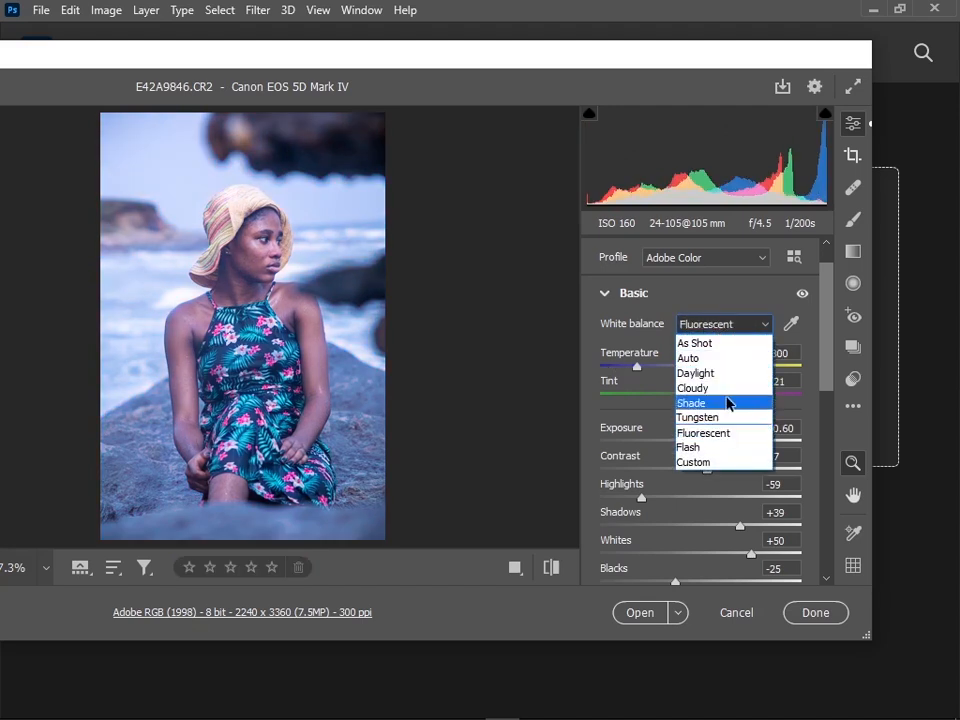
left_click(716, 343)
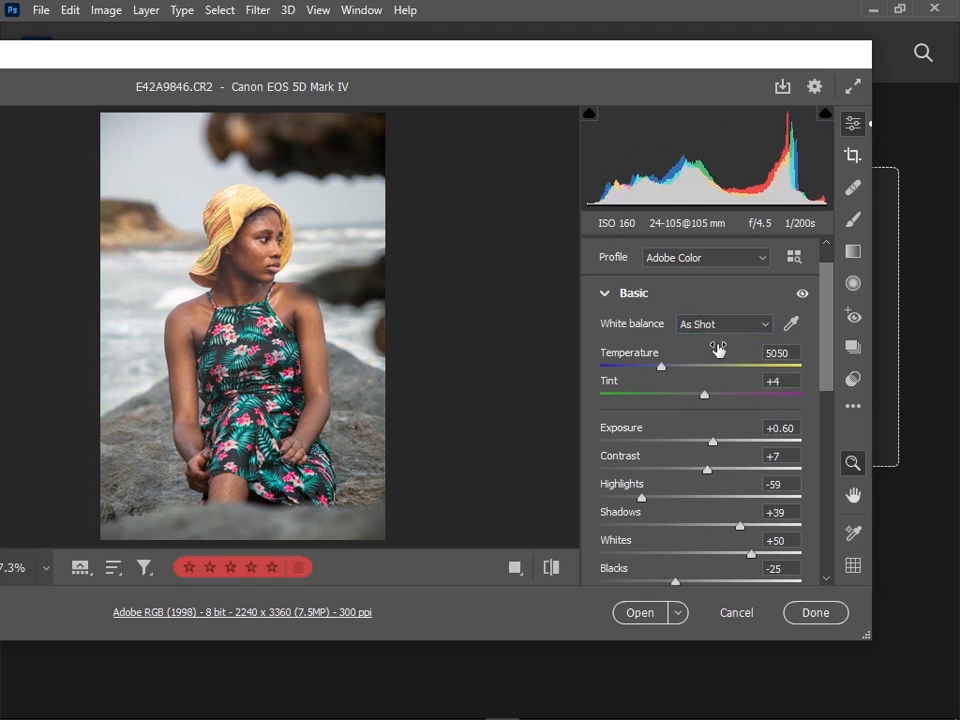
left_click(714, 328)
left_click(712, 345)
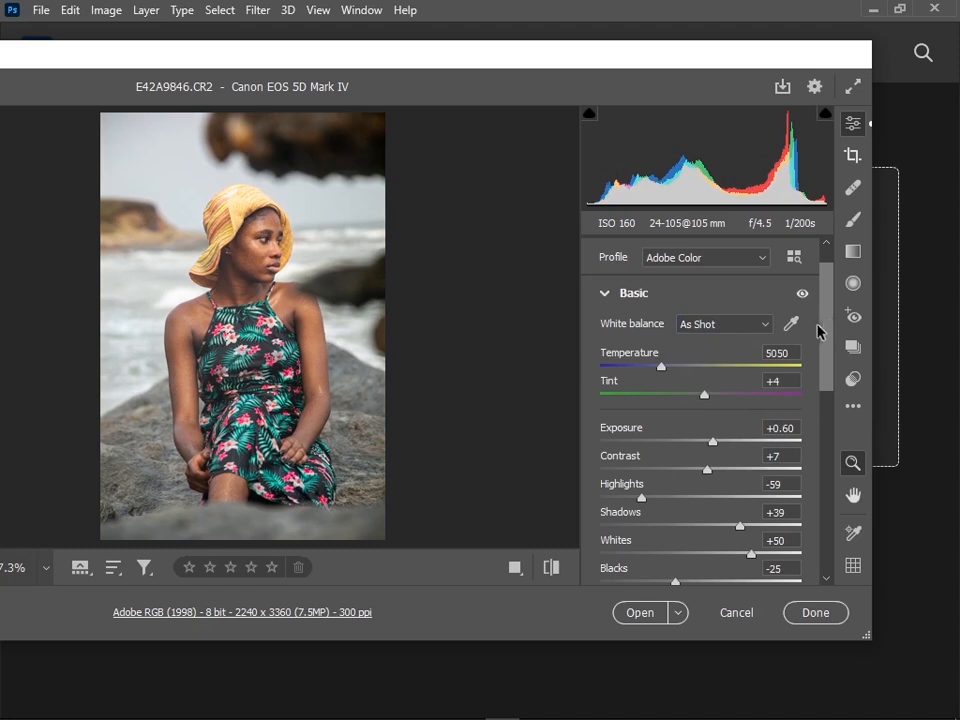
Try the Auto white balance preset on the photo and return the white balance to As Shot.
left_click_drag(829, 336, 808, 317)
left_click(750, 361)
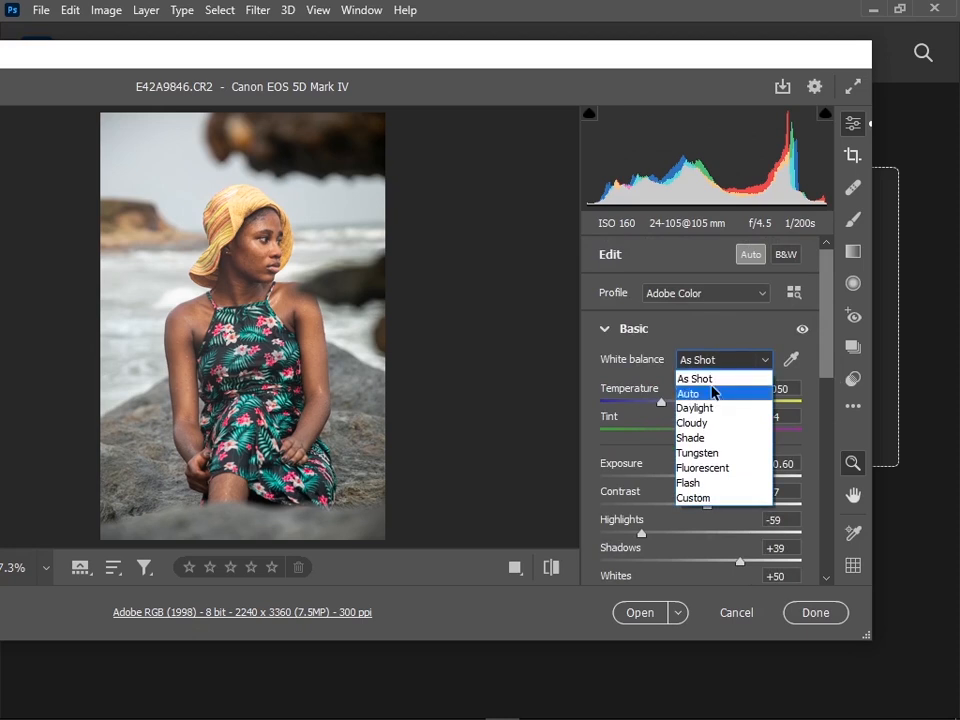
left_click(712, 392)
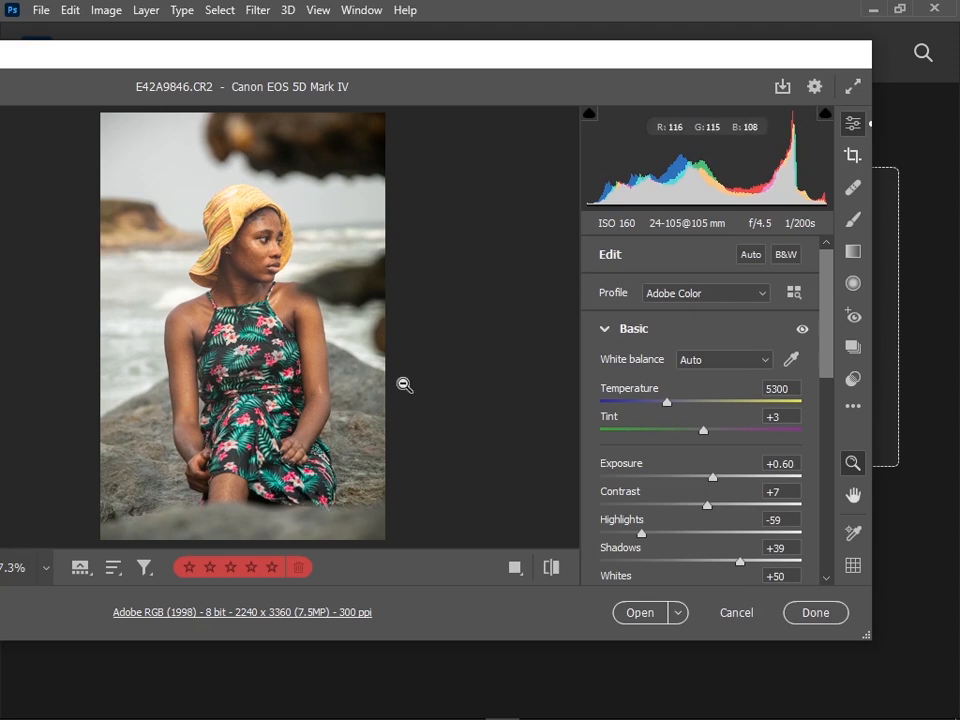
left_click(724, 364)
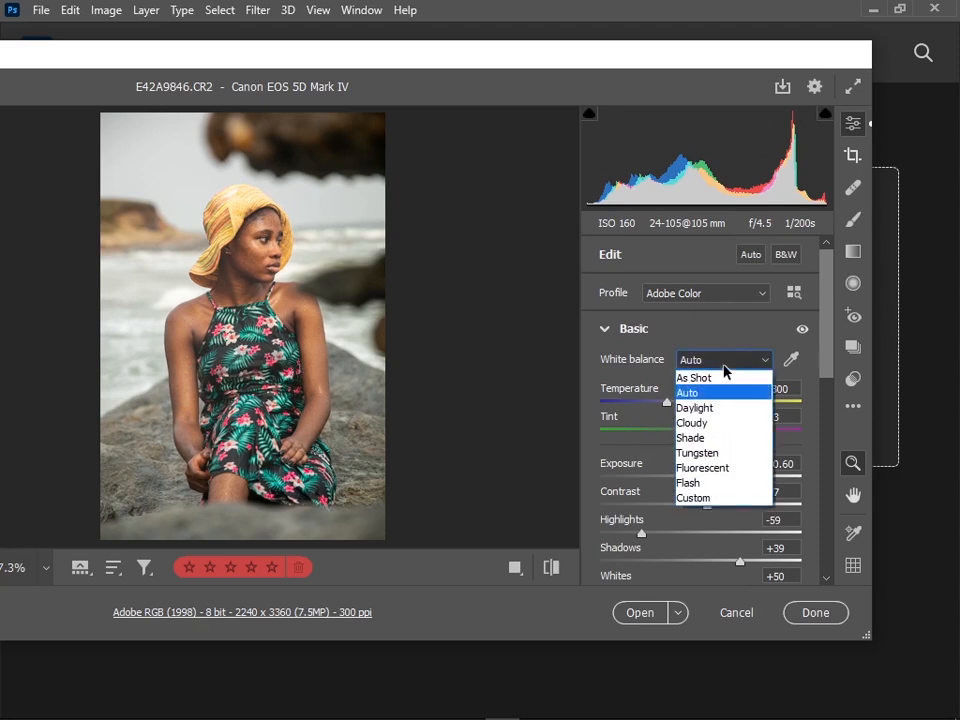
left_click(722, 378)
scroll(724, 388, "down", 5)
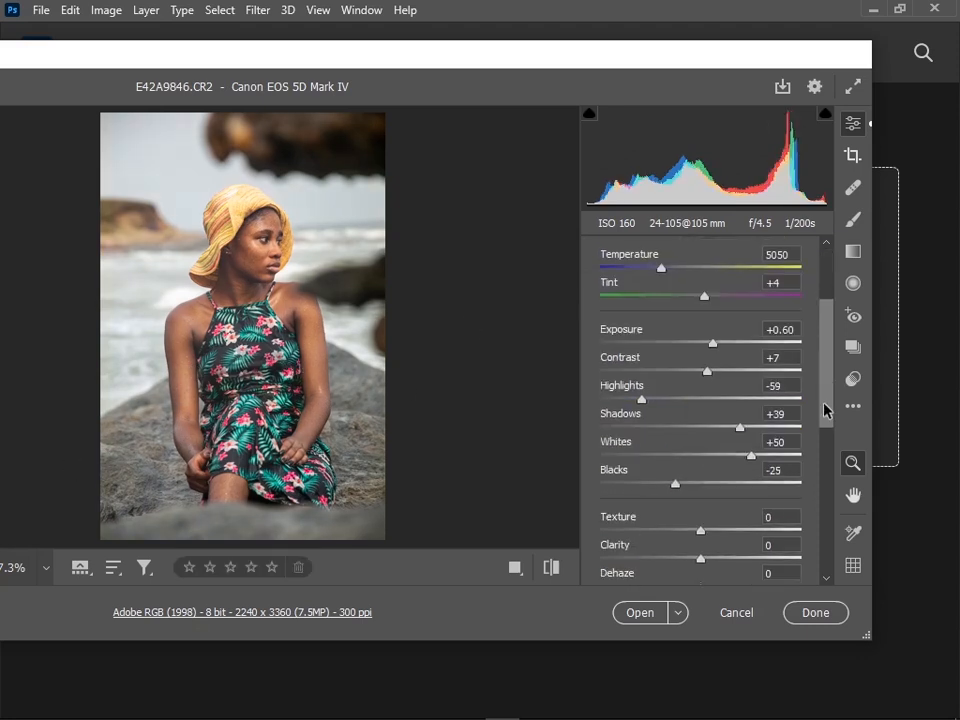
scroll(816, 441, "up", 5)
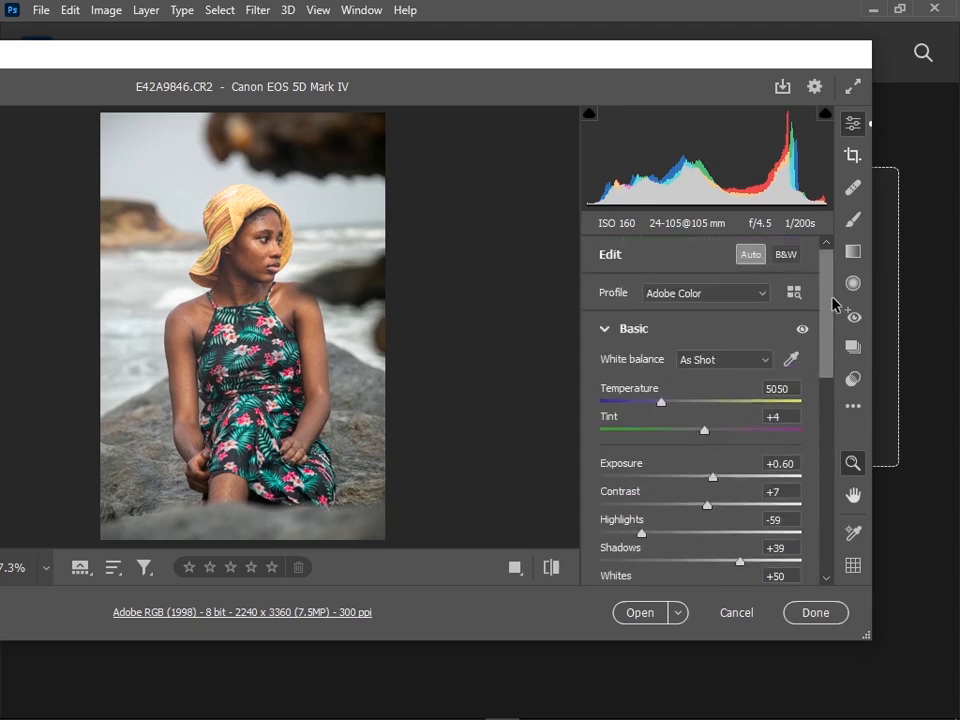
Set Exposure to +0.30 and Highlights to -36, testing Highlights at -100 and +100 along the way.
scroll(828, 330, "down", 5)
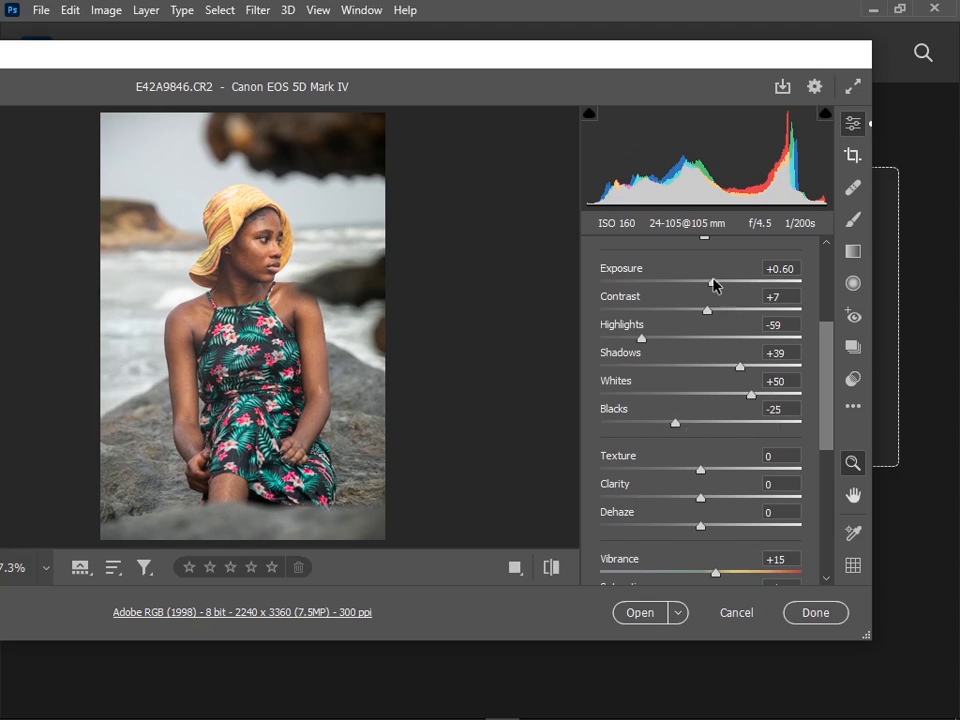
left_click_drag(713, 281, 706, 285)
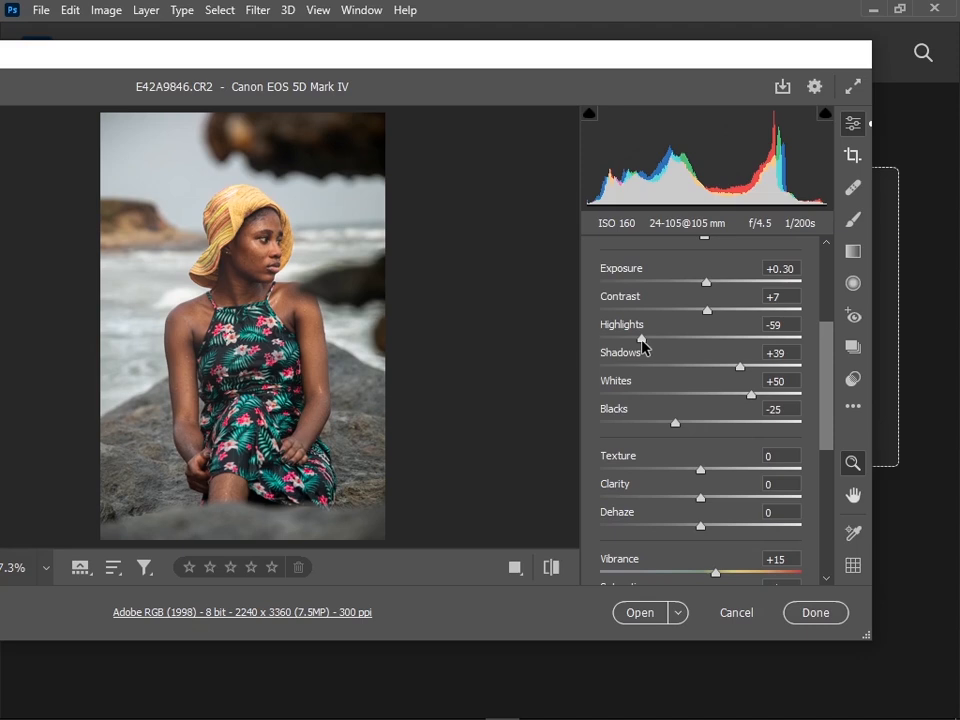
left_click_drag(654, 346, 524, 360)
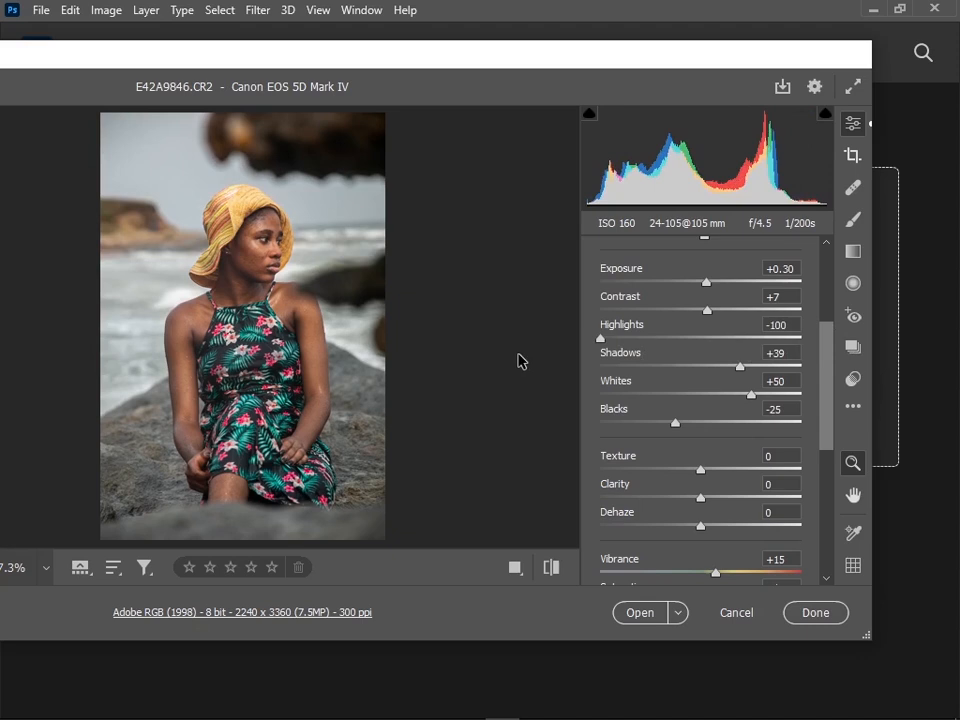
left_click_drag(518, 360, 879, 336)
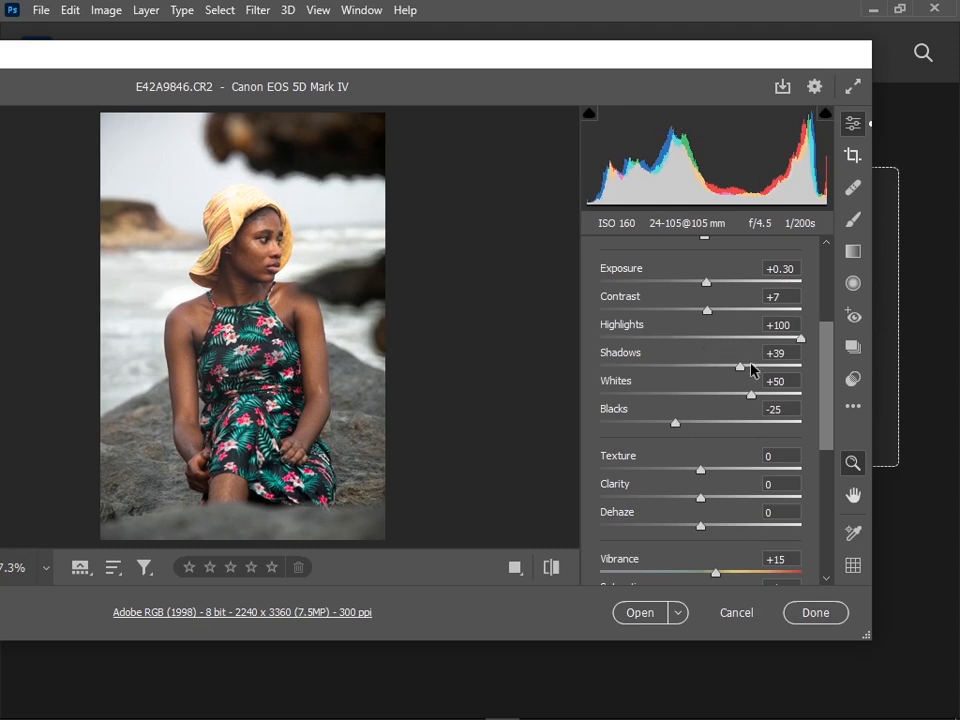
left_click_drag(800, 340, 670, 370)
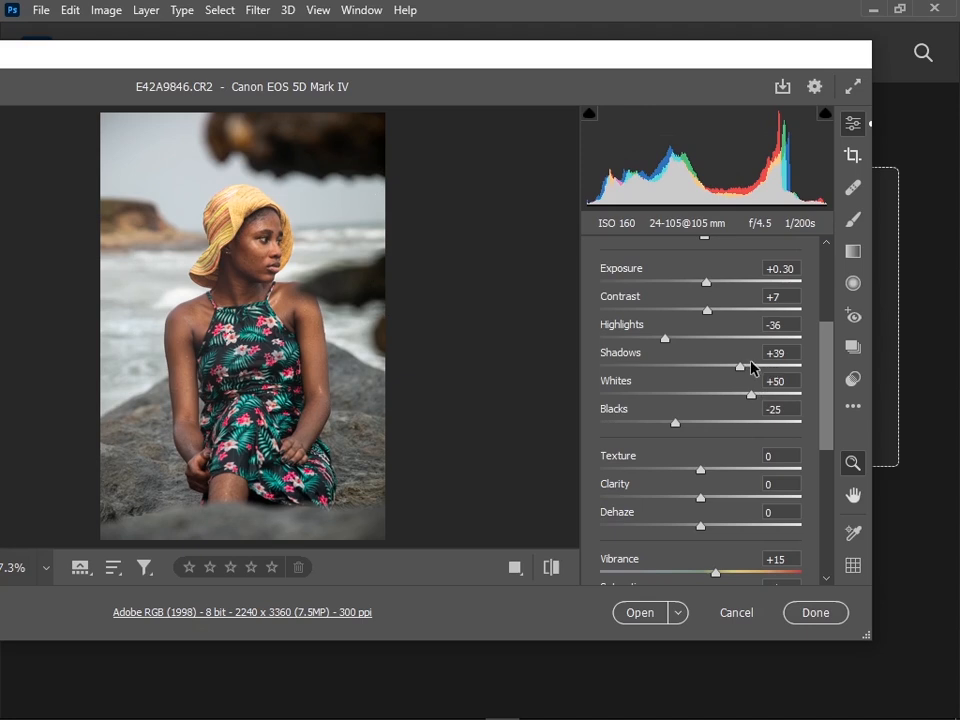
Set Shadows to +4 and Whites to +31, and reset Blacks to 0.
left_click_drag(741, 366, 707, 372)
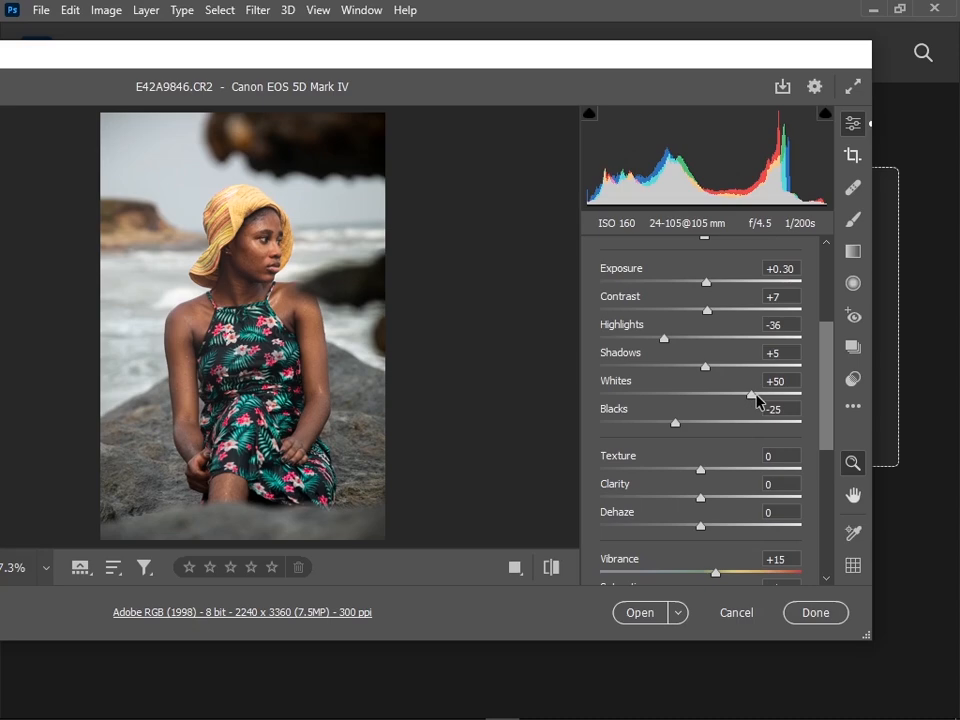
left_click_drag(757, 401, 731, 390)
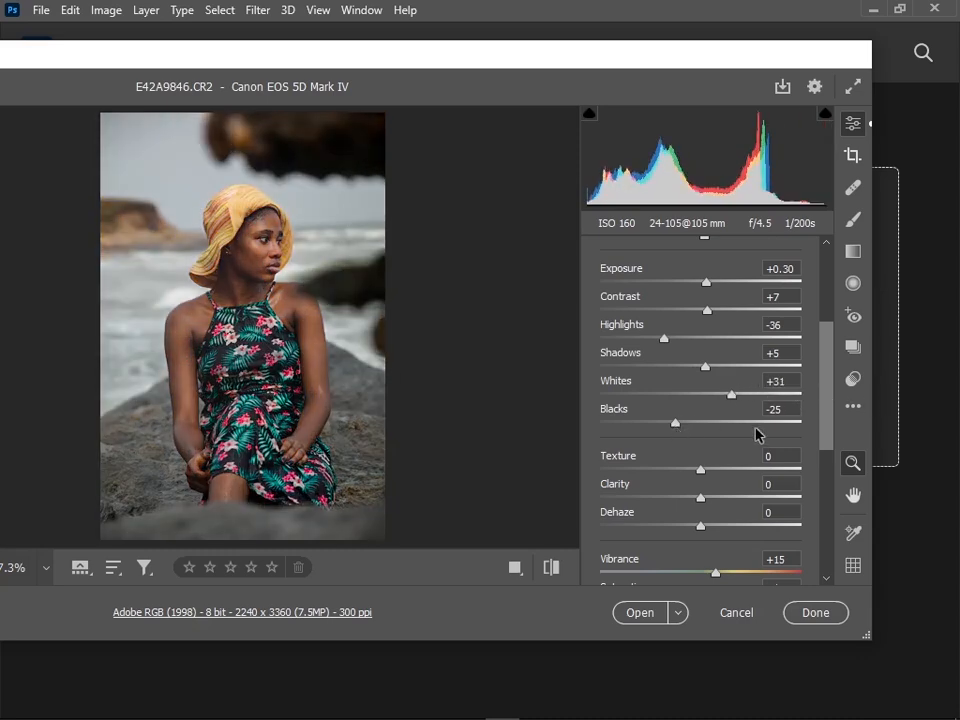
left_click_drag(675, 424, 649, 338)
double_click(648, 423)
mouse_move(705, 368)
left_mouse_down()
mouse_move(650, 370)
mouse_move(683, 381)
mouse_move(709, 369)
mouse_move(694, 369)
mouse_move(706, 374)
left_mouse_up()
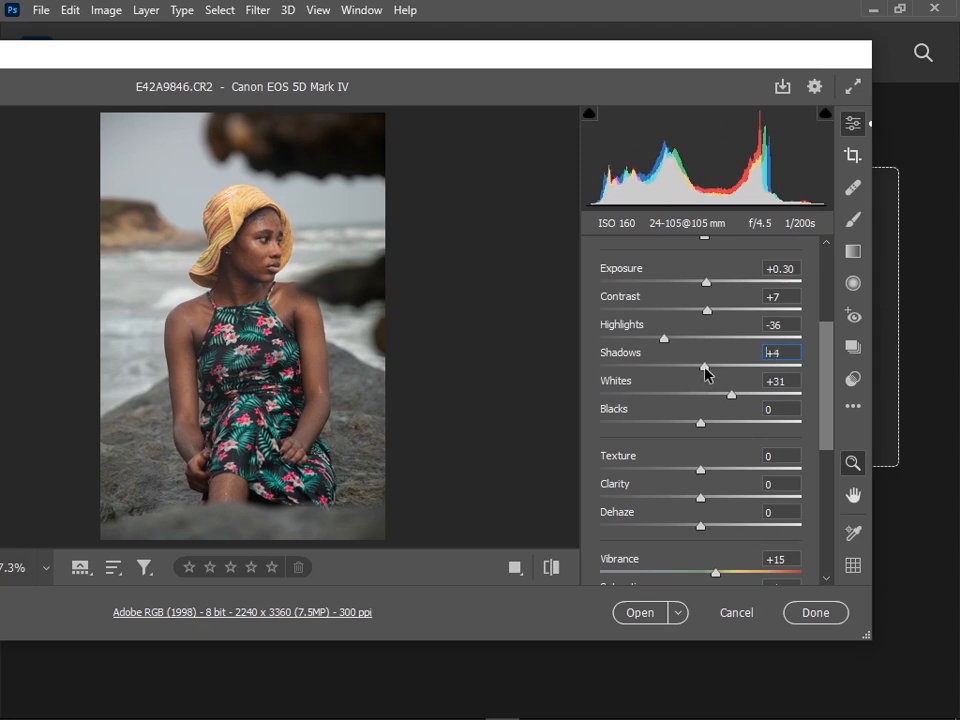
Set Whites to +52 and Blacks to +13, comparing the photo with its default settings.
left_click_drag(737, 401, 716, 421)
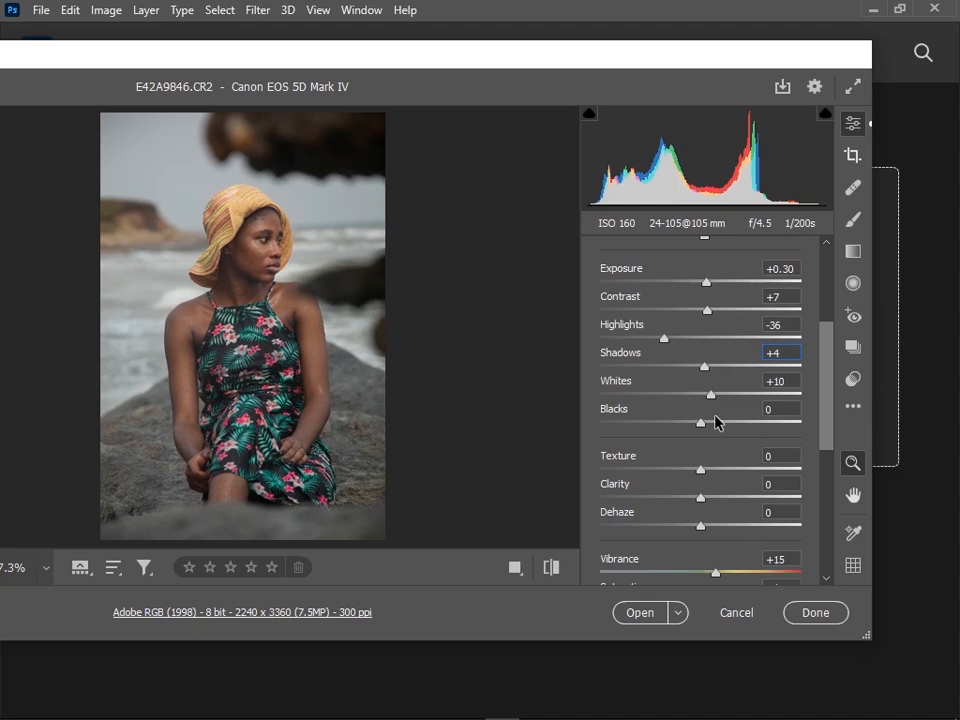
left_click(714, 423)
left_click_drag(715, 416, 759, 407)
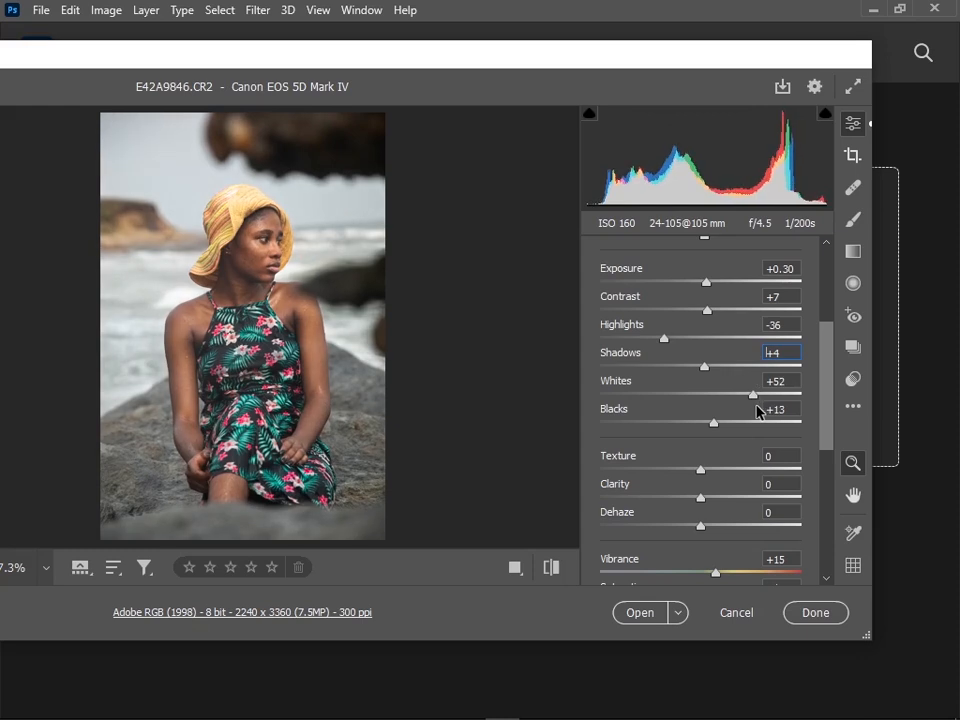
left_click(551, 569)
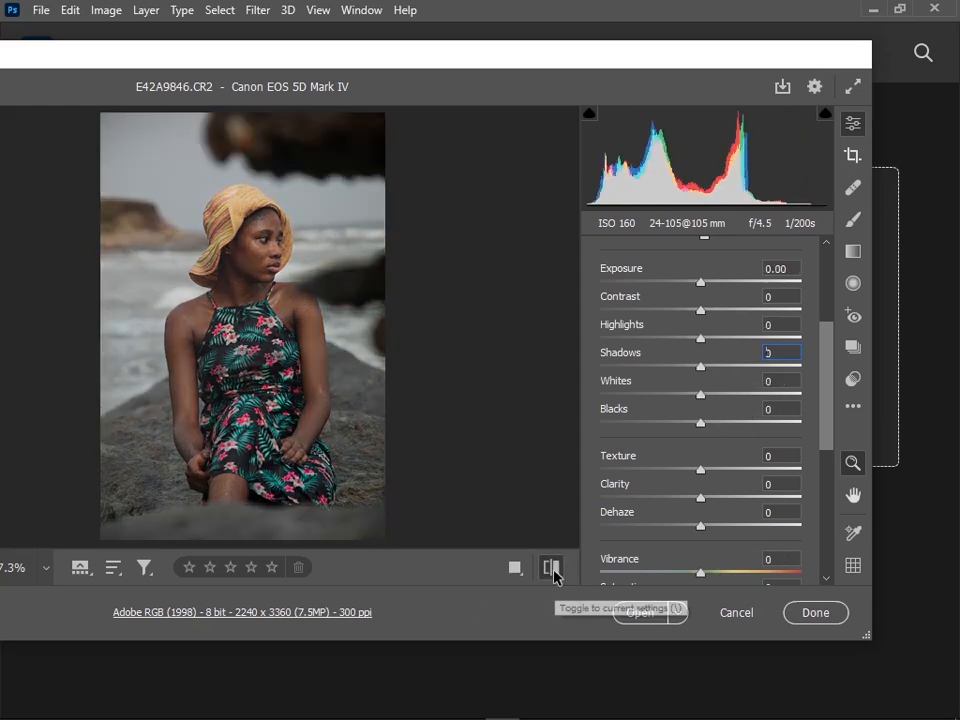
left_click(551, 569)
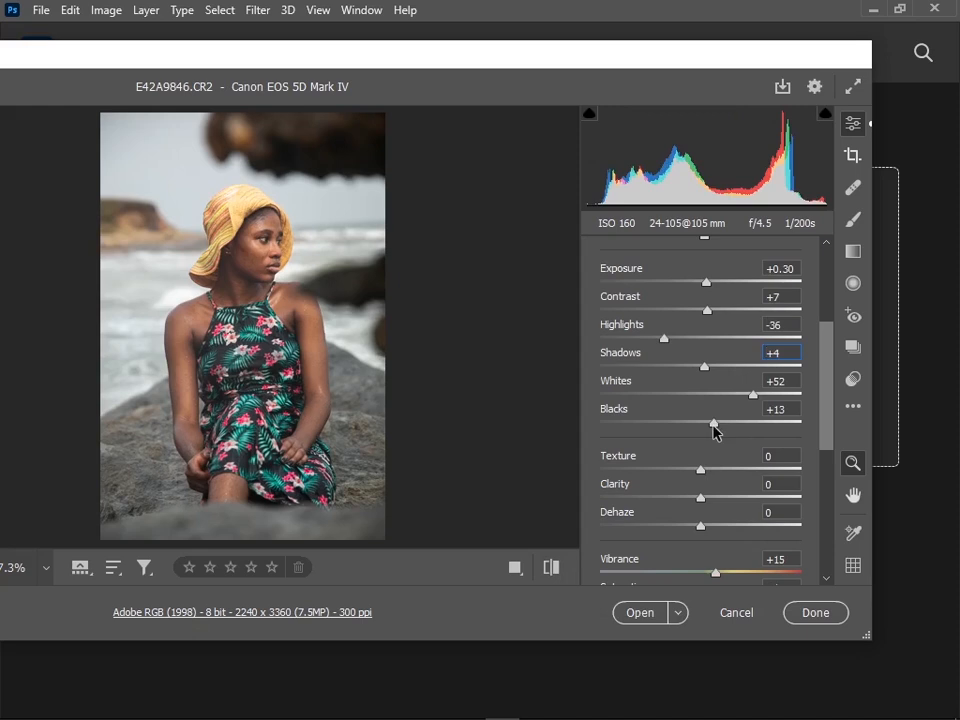
Set Blacks to -7 and compare the edited photo with its default settings.
mouse_move(713, 426)
left_mouse_down()
mouse_move(679, 419)
mouse_move(696, 430)
left_mouse_up()
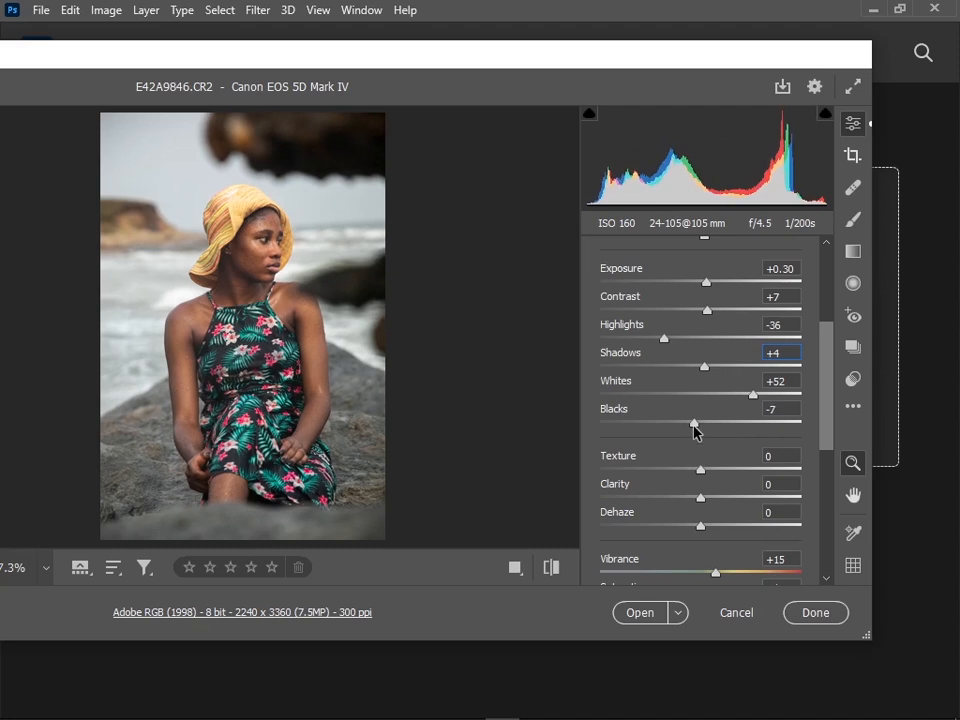
left_click(553, 568)
left_click(553, 568)
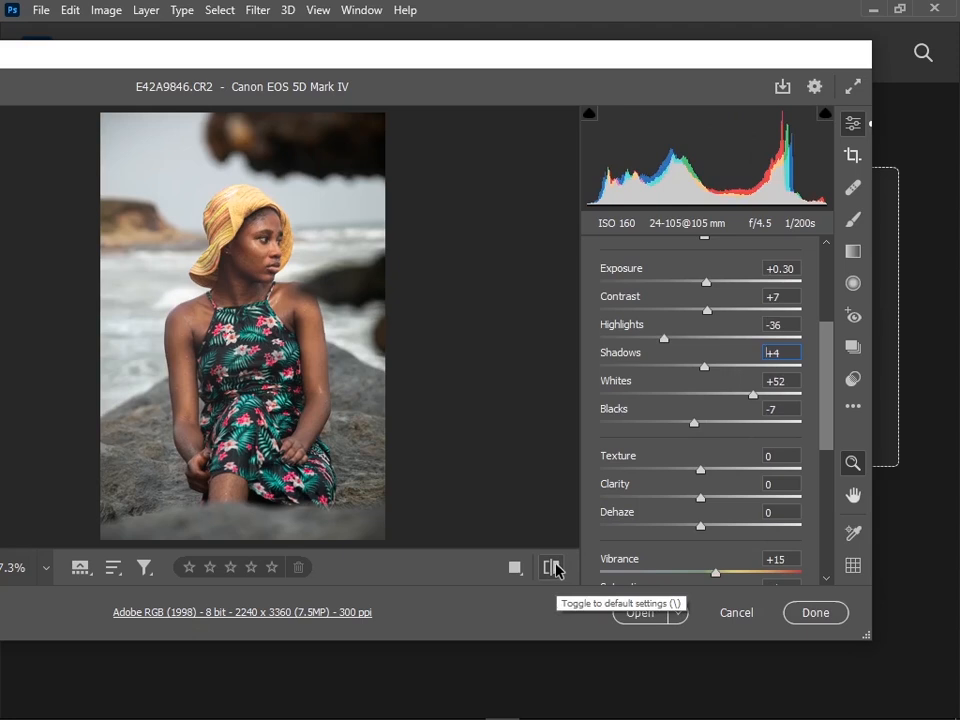
Set Texture to +7 after testing +100, judging it on the woman's face and comparing against the default settings.
scroll(756, 401, "down", 1)
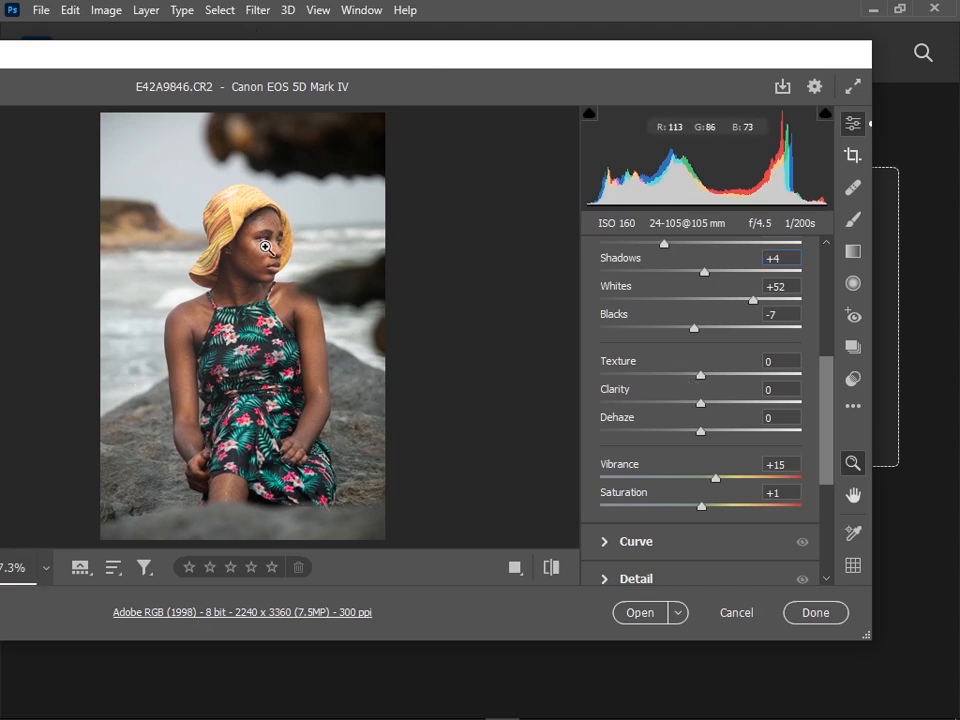
scroll(265, 247, "down", 1)
scroll(265, 247, "up", 1)
left_click(265, 247)
left_click(265, 247)
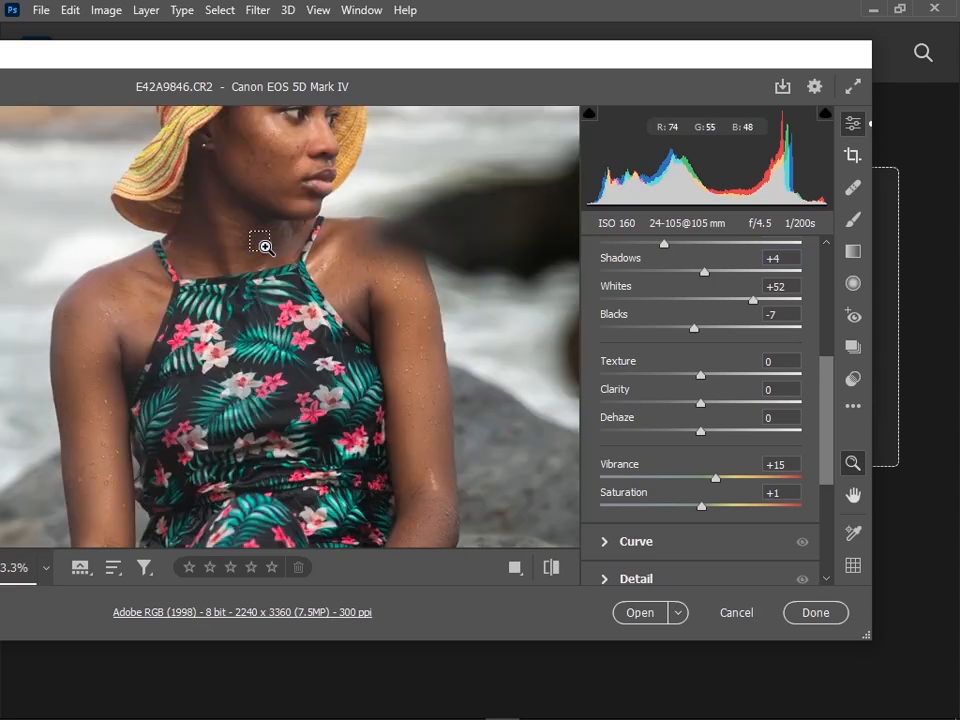
left_click(265, 247)
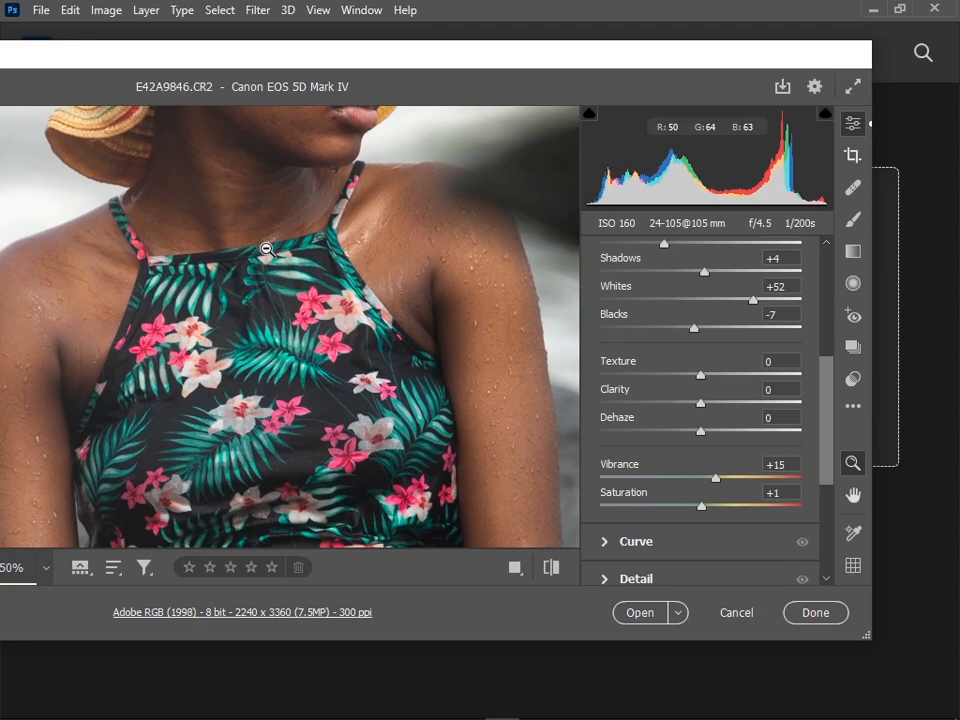
scroll(282, 257, "up", 1)
scroll(313, 343, "down", 1)
scroll(313, 343, "up", 2)
scroll(313, 343, "up", 3)
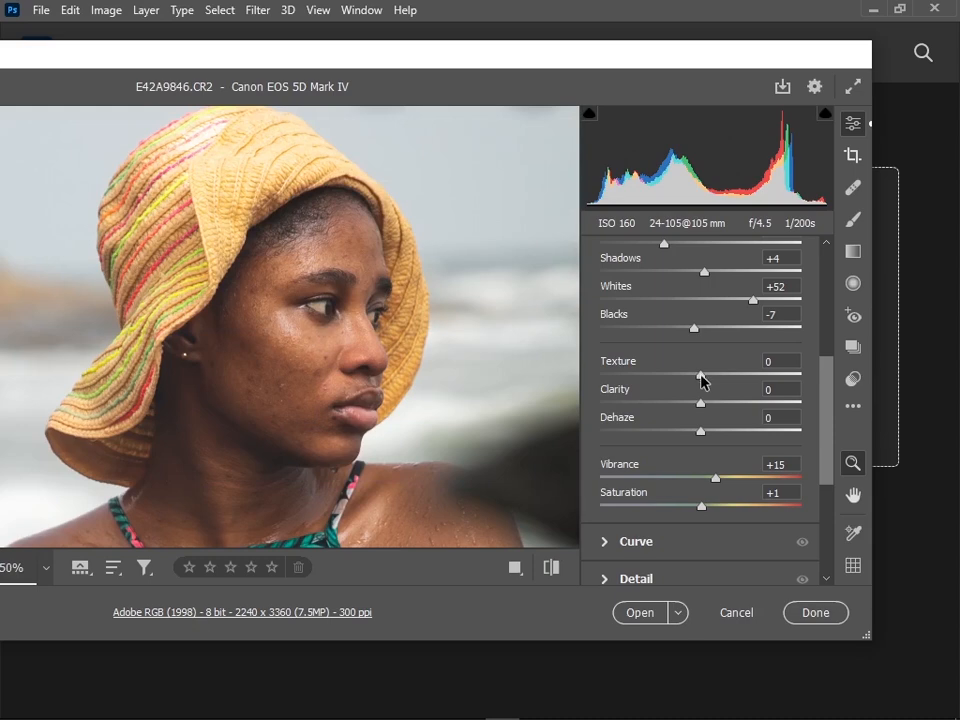
left_click_drag(703, 379, 834, 388)
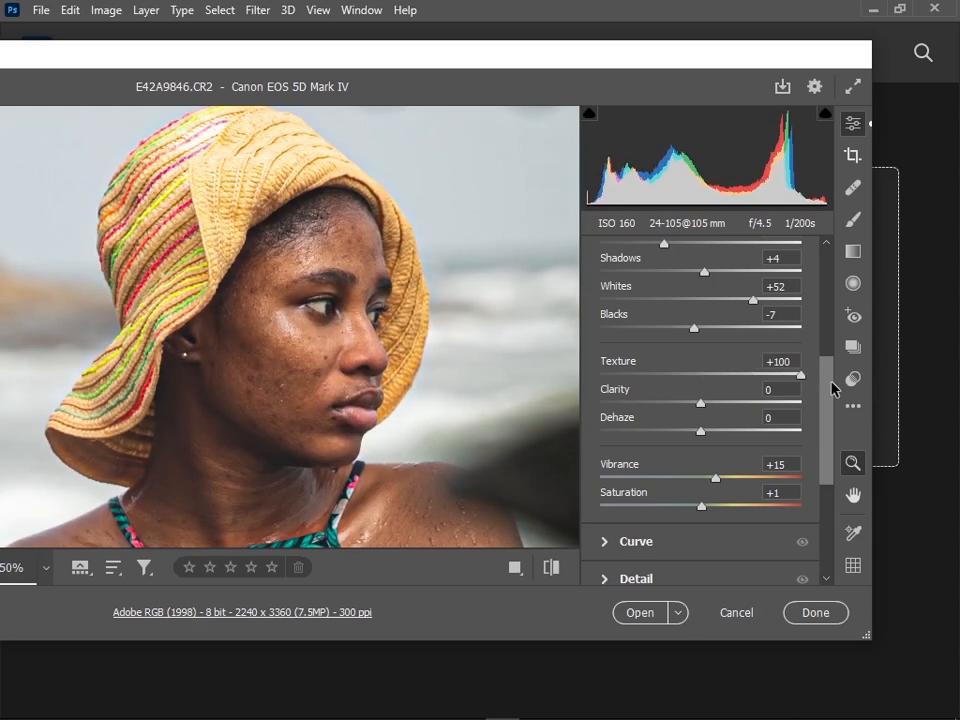
left_click_drag(834, 388, 720, 420)
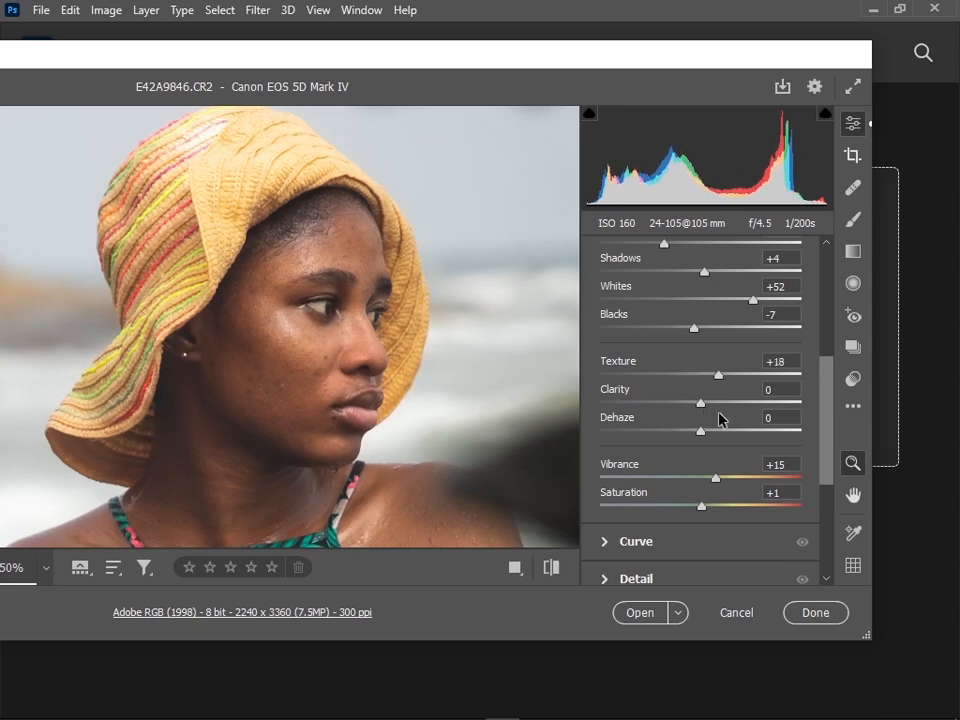
left_click_drag(715, 419, 709, 419)
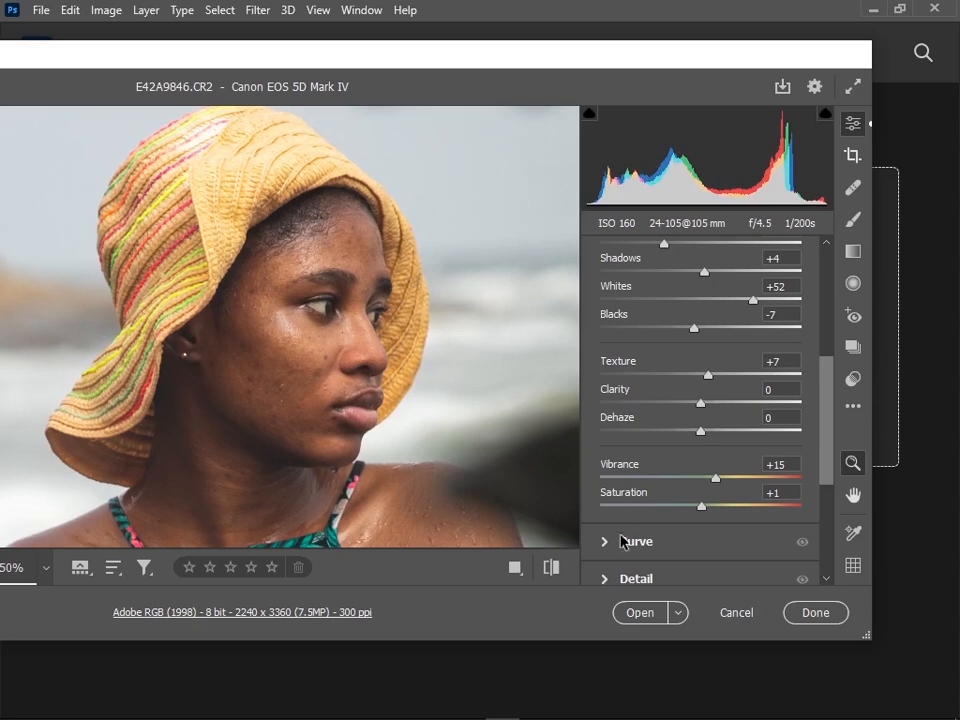
left_click(552, 569)
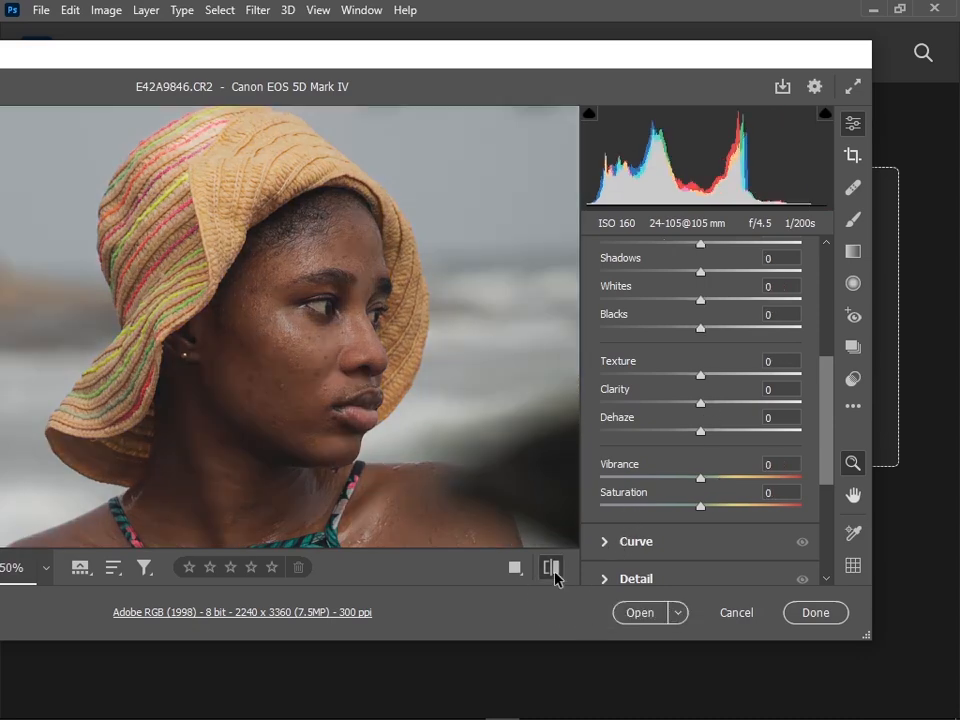
left_click(552, 570)
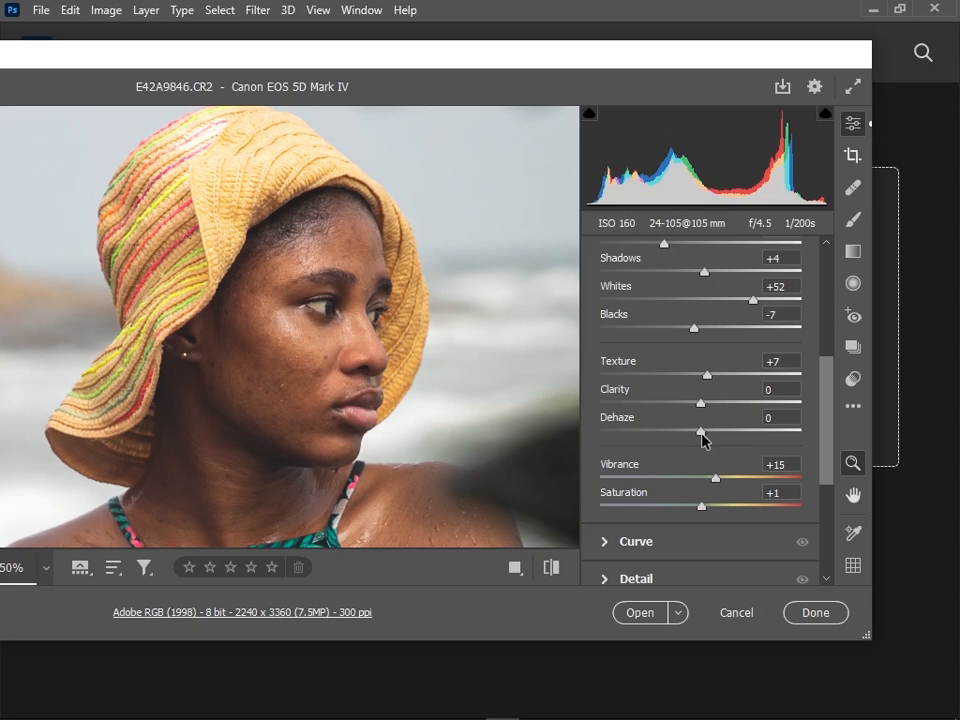
Set Dehaze to +7 after testing -100 and +100, and compare the whole photo with its default settings.
left_click_drag(703, 437, 567, 421)
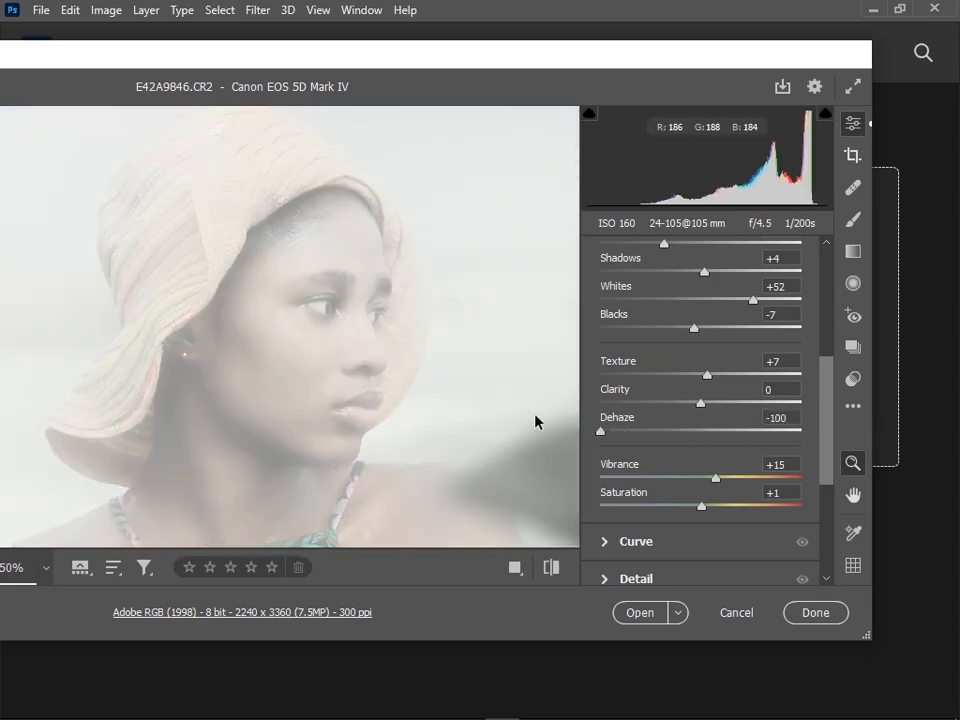
left_click(356, 386)
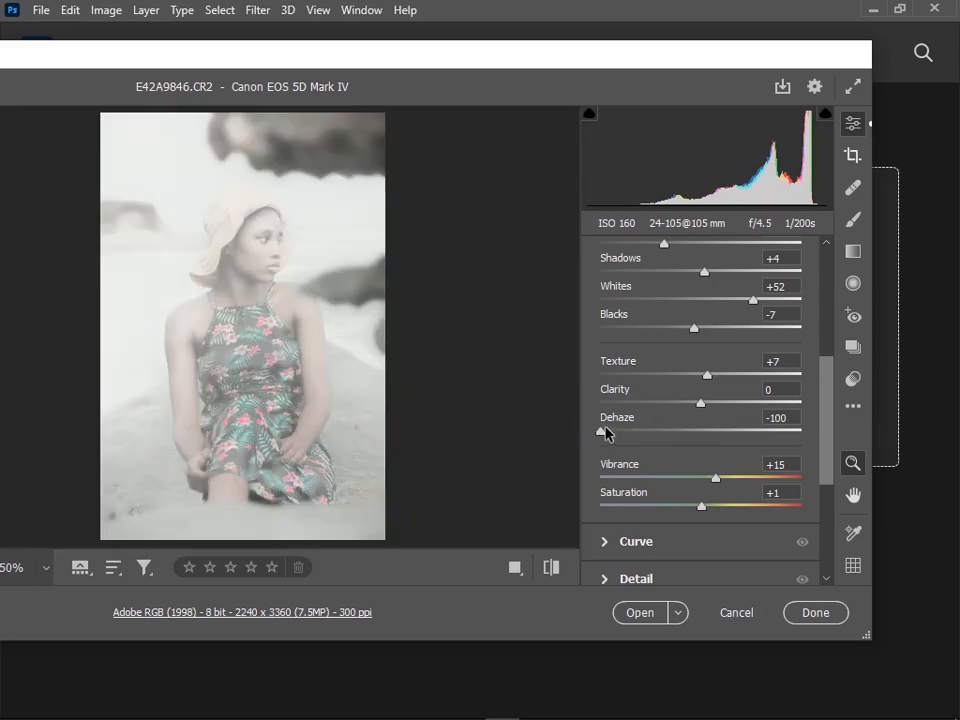
left_click_drag(601, 432, 885, 461)
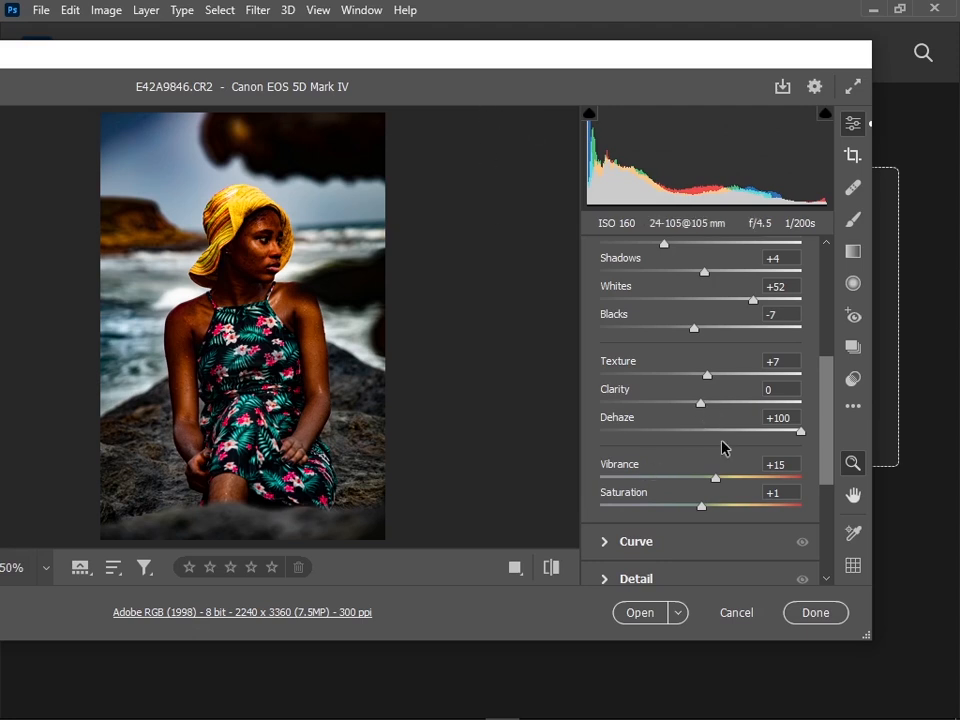
mouse_move(711, 434)
left_mouse_down()
mouse_move(731, 439)
mouse_move(707, 437)
left_mouse_up()
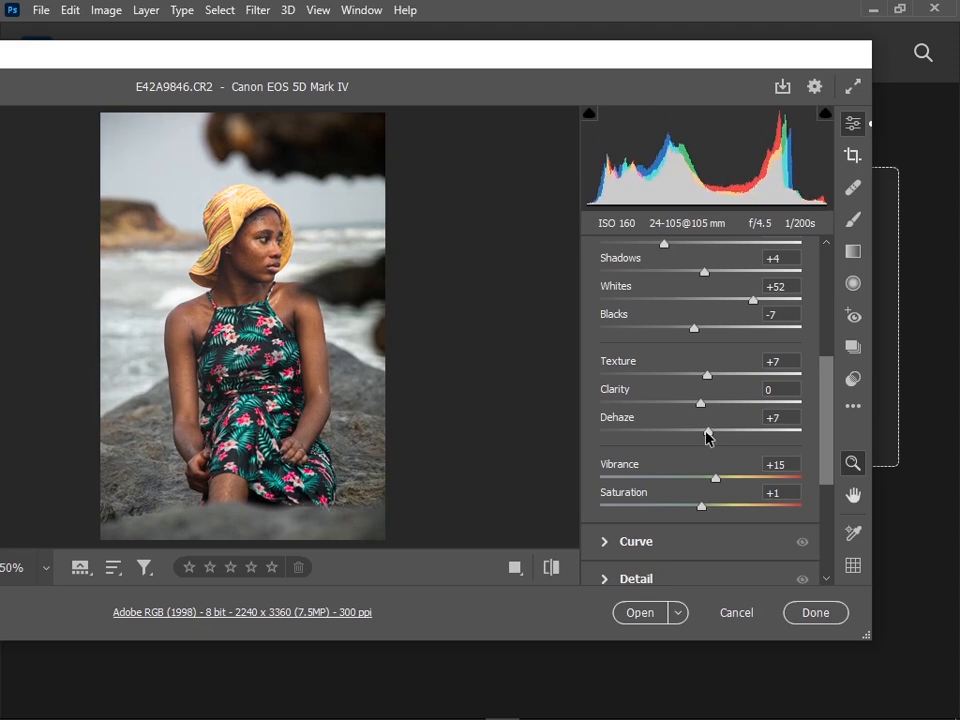
left_click(551, 580)
left_click(551, 580)
Set Vibrance to +28 and Saturation to +4 after testing Vibrance at -100 and +42, comparing the photo with its default settings.
left_click_drag(716, 477, 588, 474)
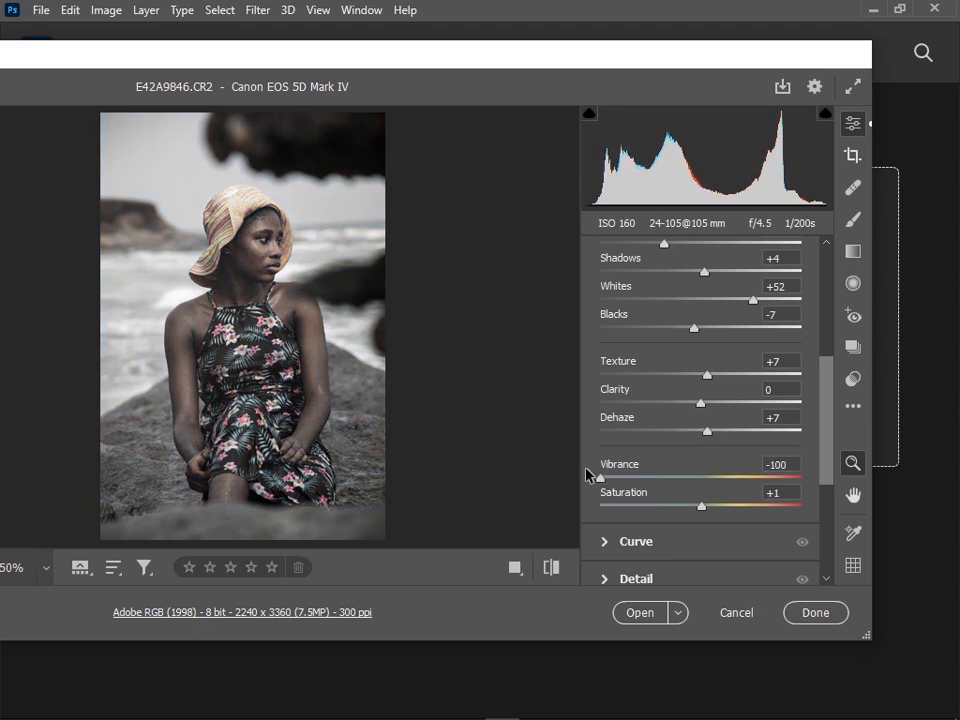
left_click_drag(586, 470, 528, 458)
left_click_drag(601, 482, 743, 492)
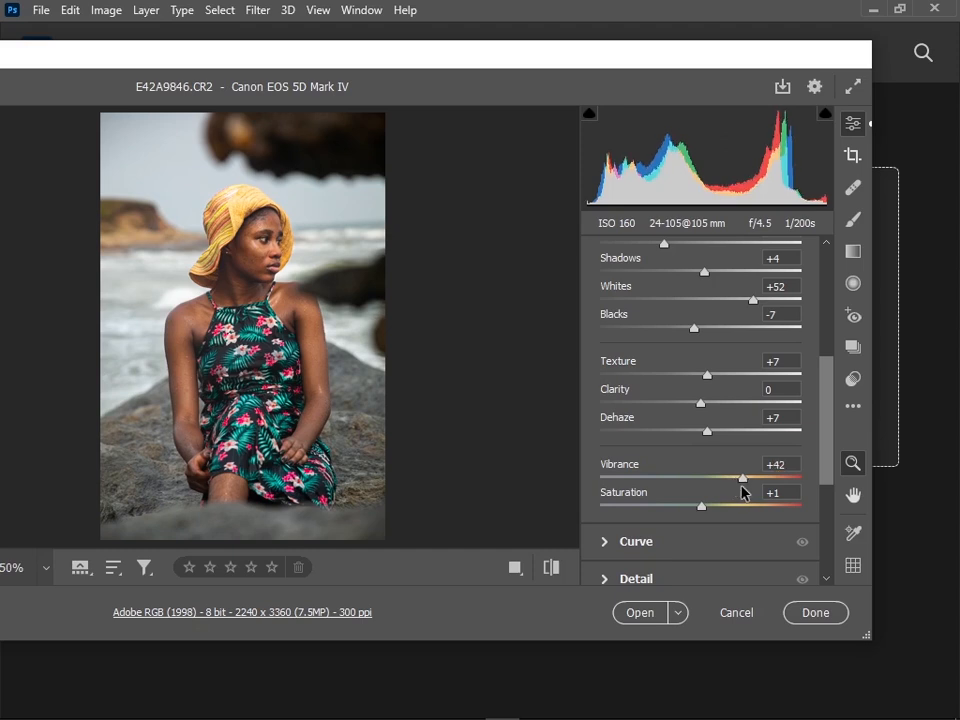
left_click(552, 568)
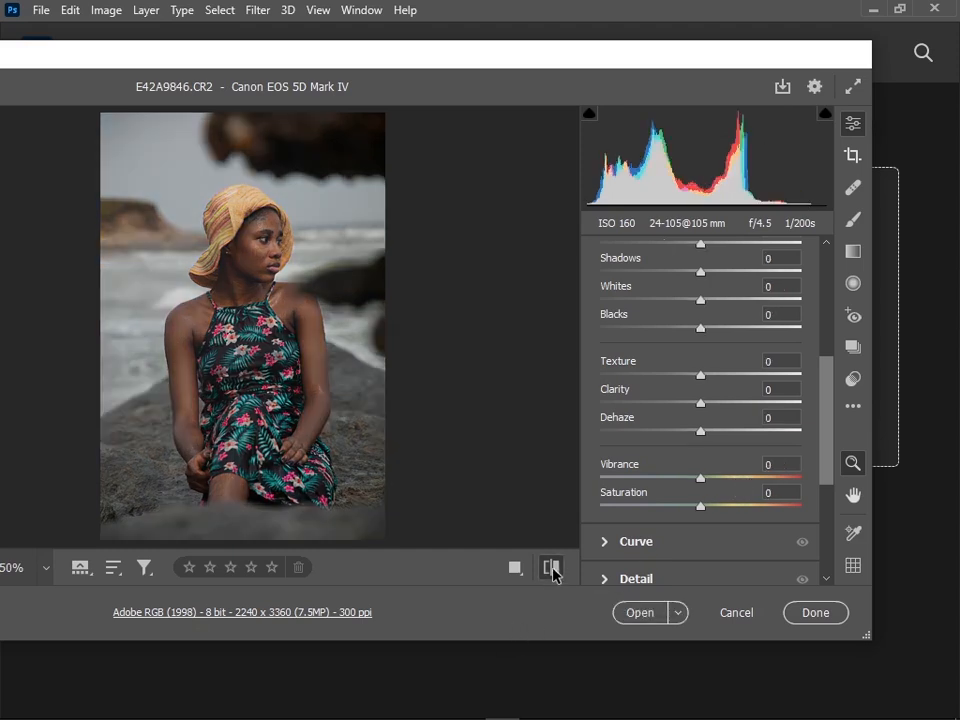
left_click(552, 568)
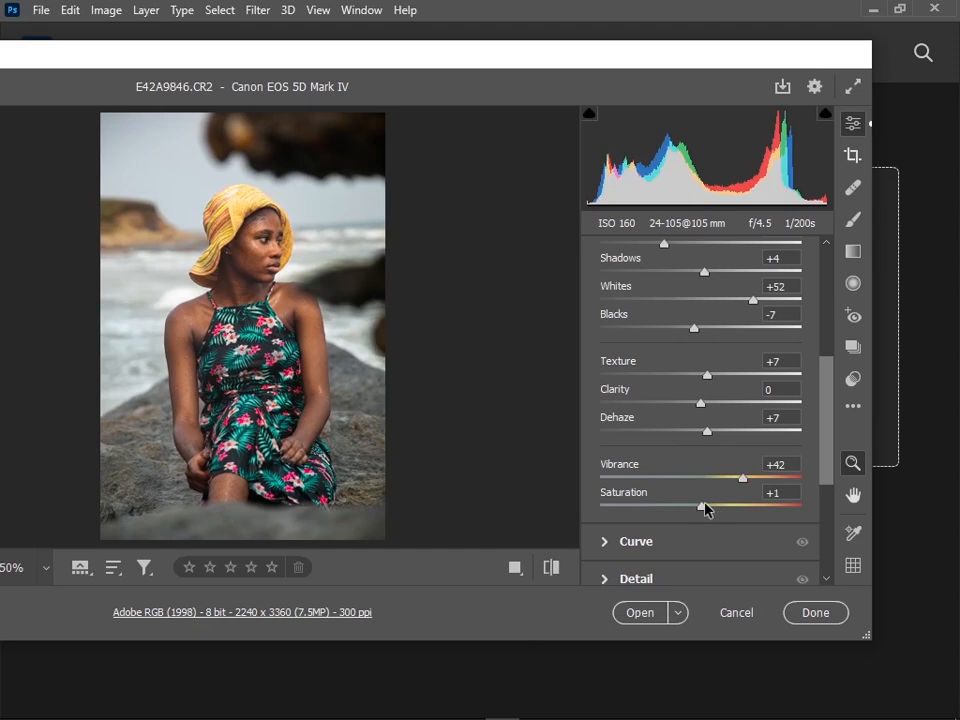
mouse_move(701, 512)
left_mouse_down()
mouse_move(720, 514)
mouse_move(704, 512)
left_mouse_up()
left_click_drag(742, 478, 728, 482)
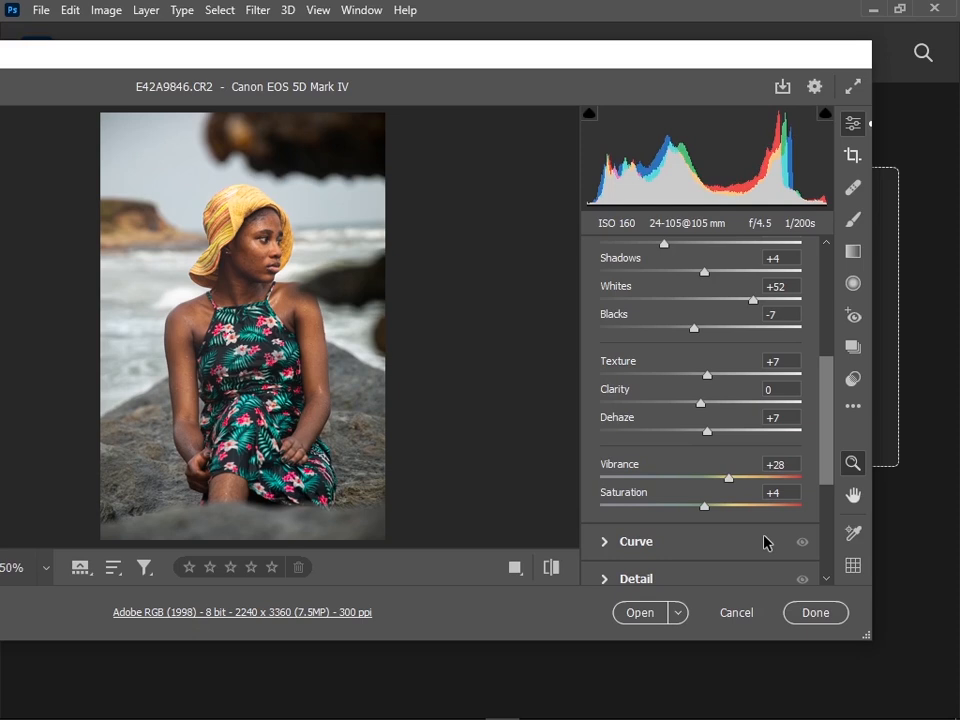
Leave the Basic adjustments and expand the Color Mixer to show its HSL hue settings.
scroll(631, 343, "up", 5)
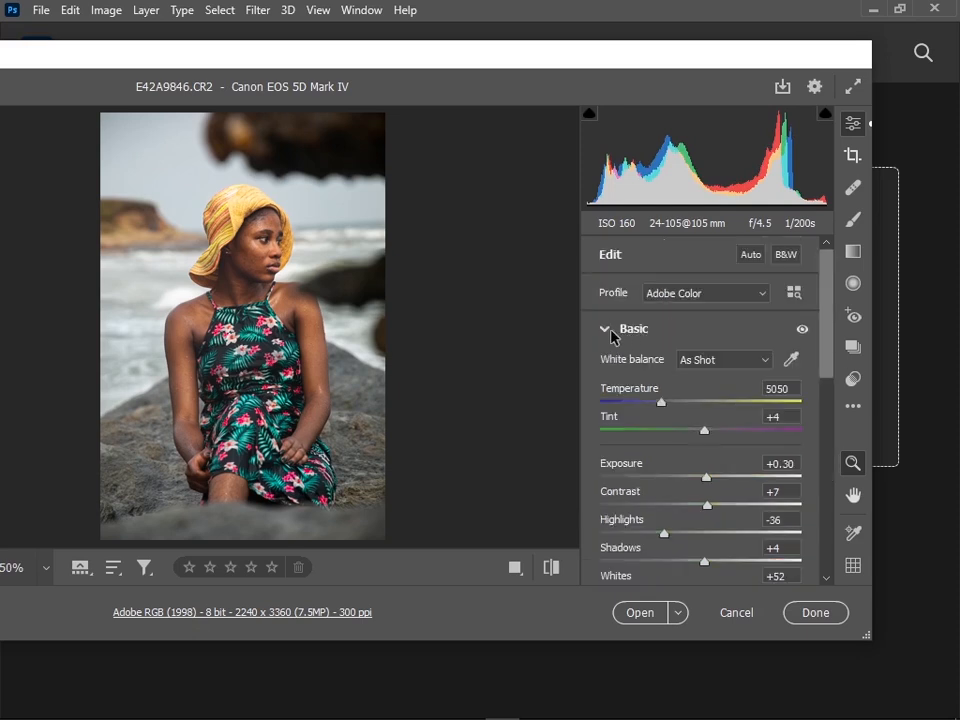
left_click(611, 335)
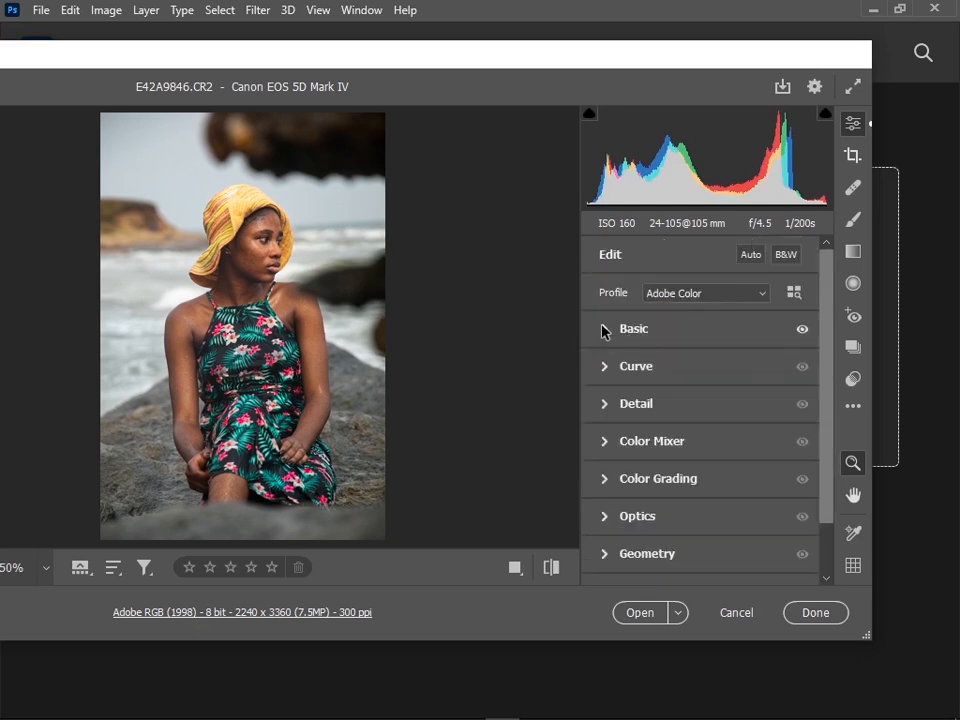
left_click(604, 331)
left_click_drag(829, 430, 836, 512)
left_click(684, 385)
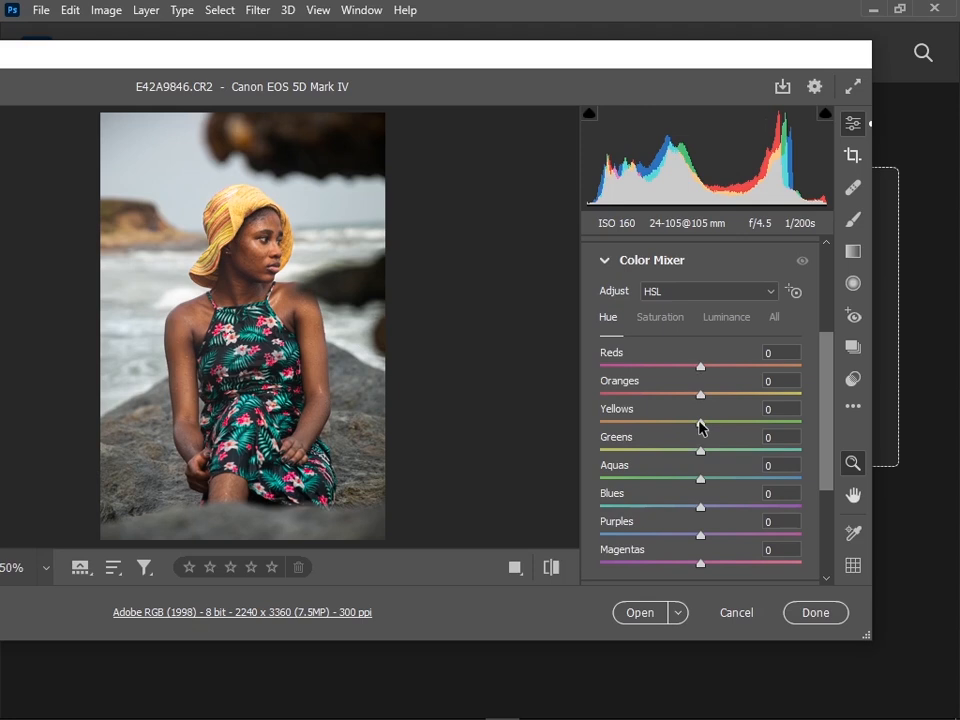
Test the Yellows hue at +100 and -100 in the Color Mixer, and reset it to 0.
left_click_drag(701, 423, 873, 451)
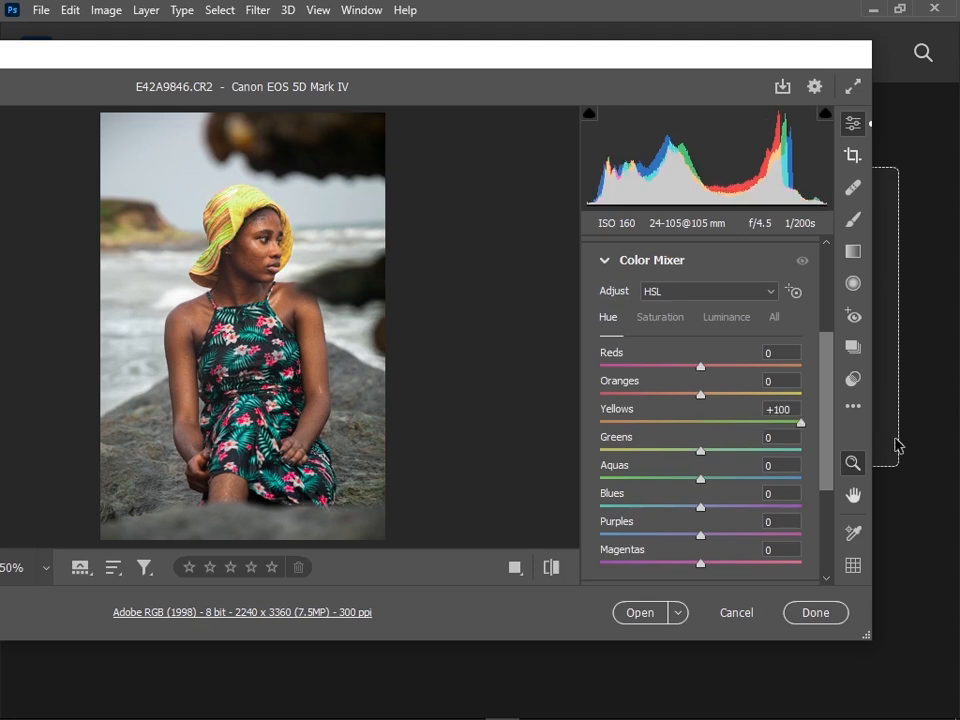
left_click_drag(801, 423, 306, 397)
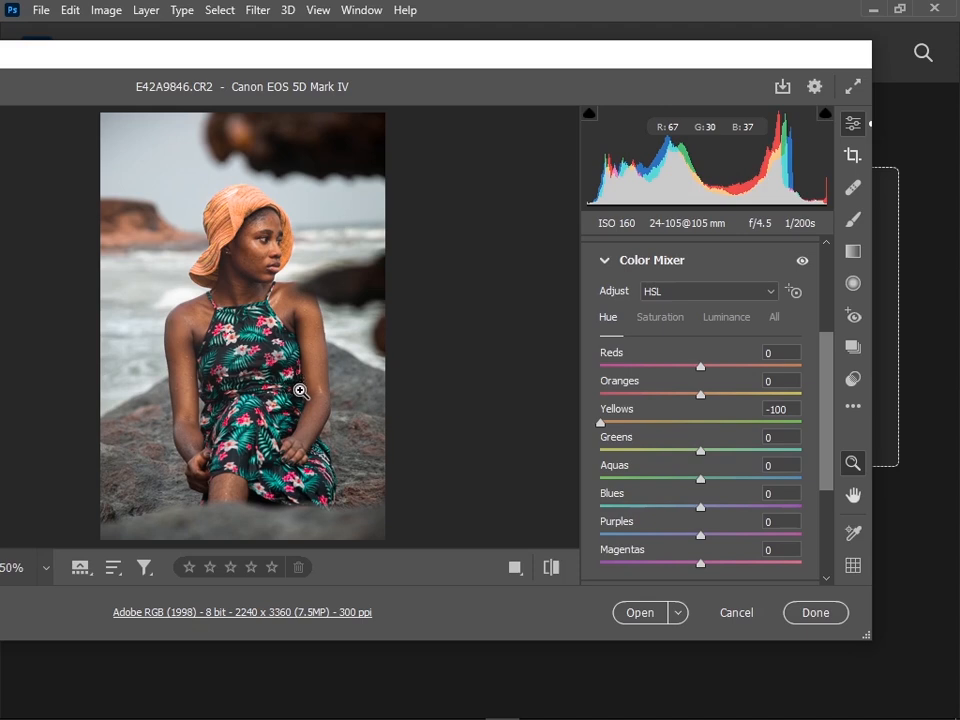
left_click(784, 409)
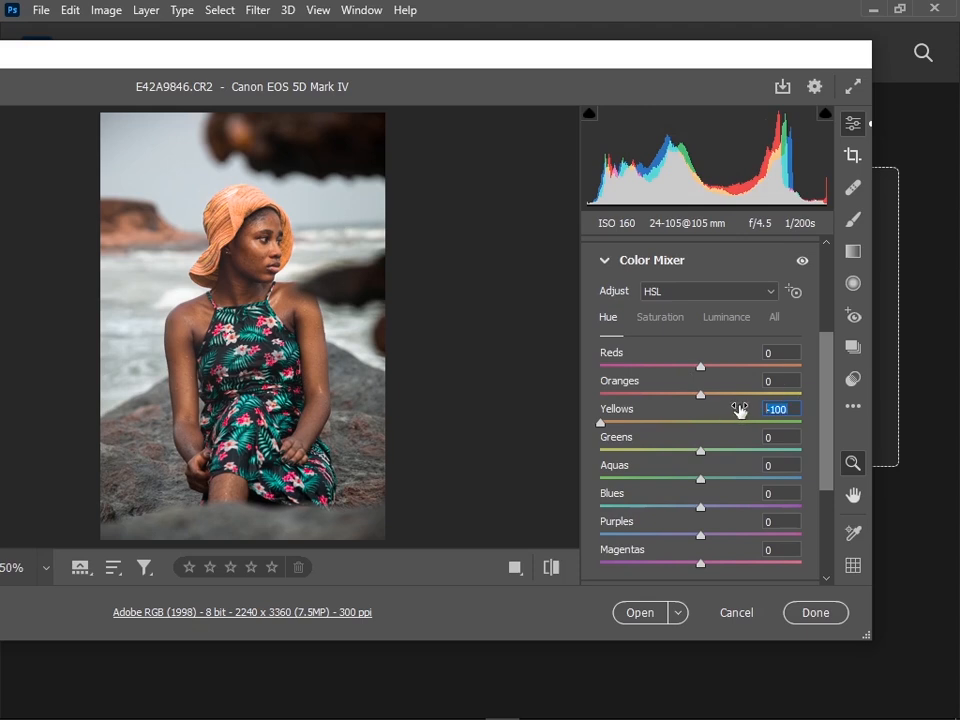
type("0")
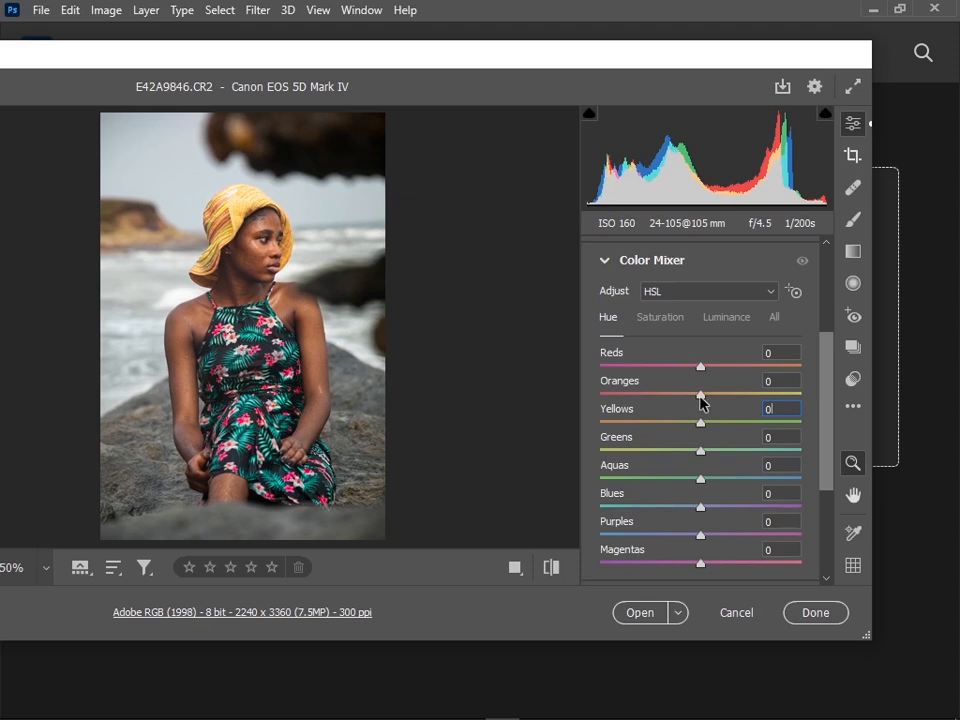
Test the Oranges hue at -100 and +100 on the woman's skin, and reset it to 0.
left_click_drag(701, 400, 547, 393)
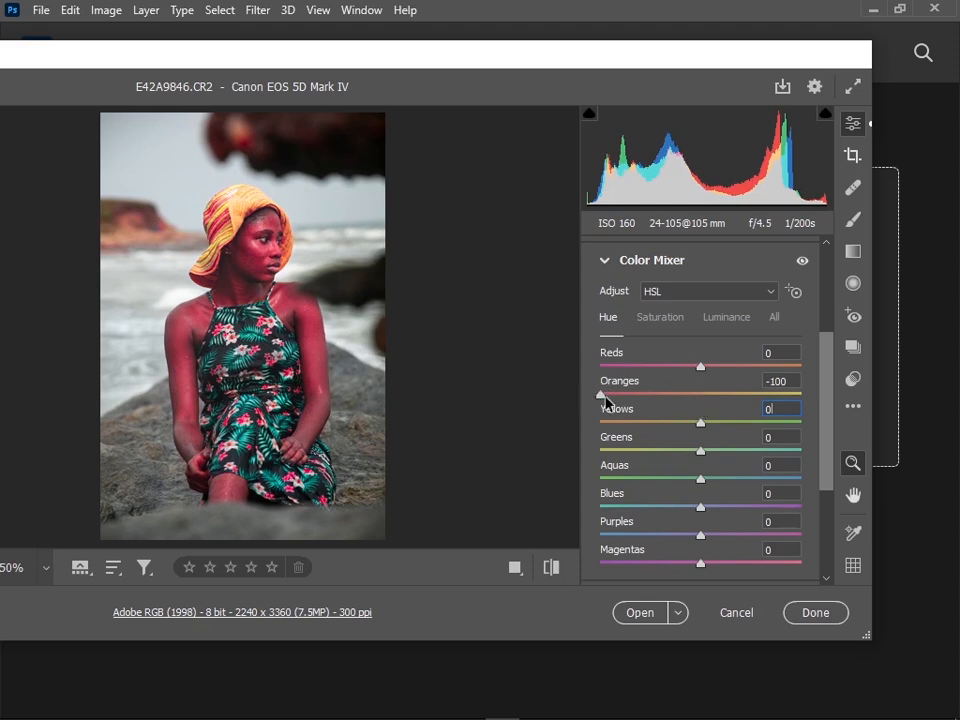
left_click_drag(603, 397, 849, 426)
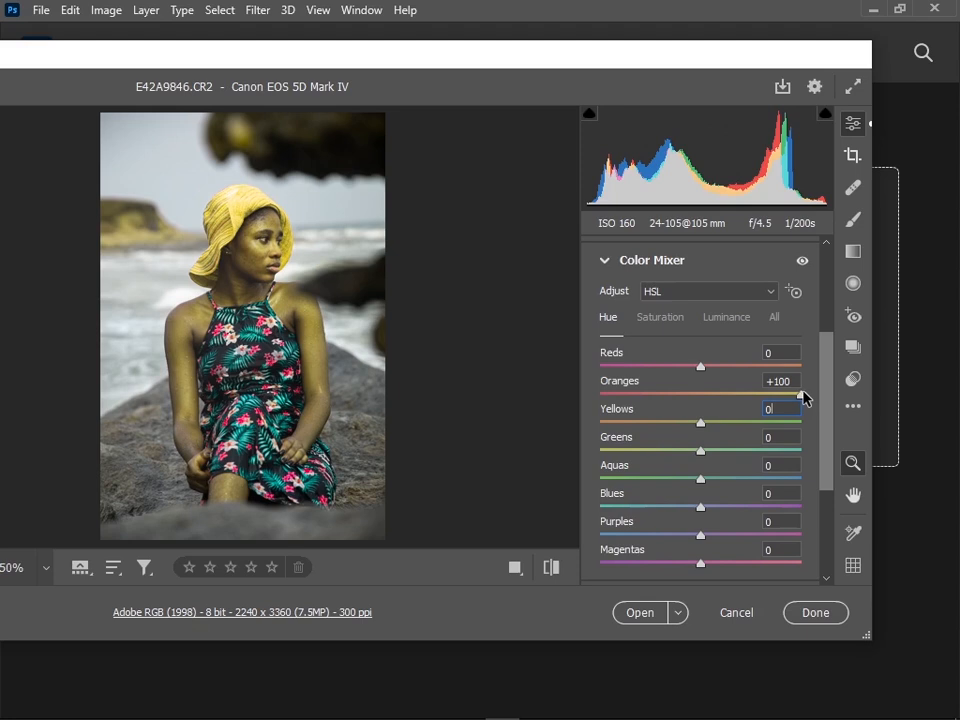
left_click(796, 381)
left_click_drag(796, 381, 727, 376)
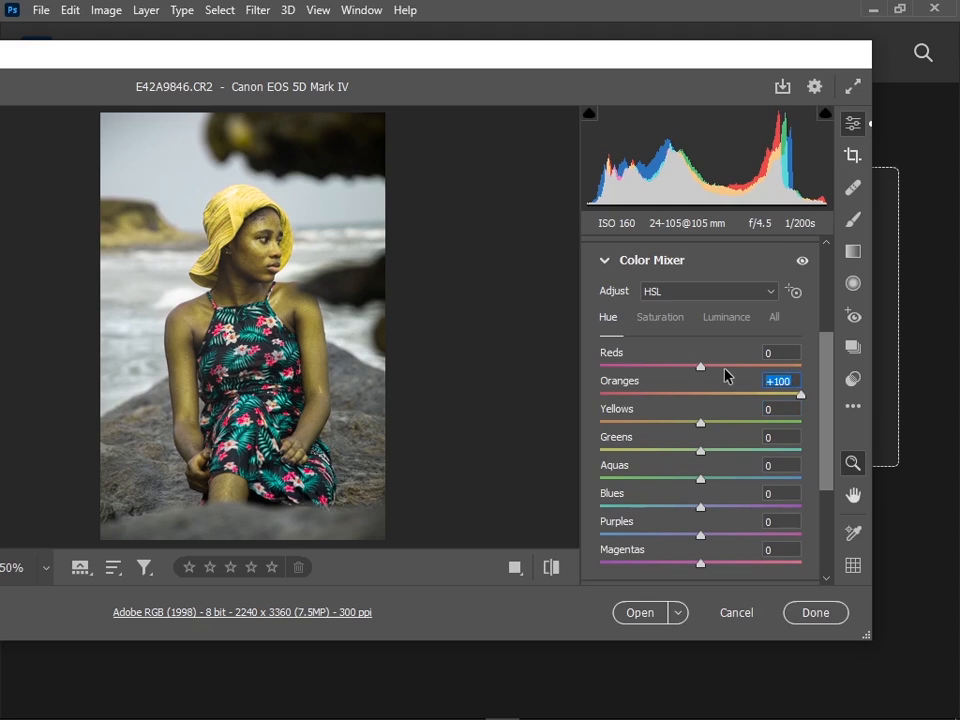
type("0")
Test the Yellows saturation at +100, -100 and -32 with Greens at +14, and reset Yellows to 0.
left_click(648, 311)
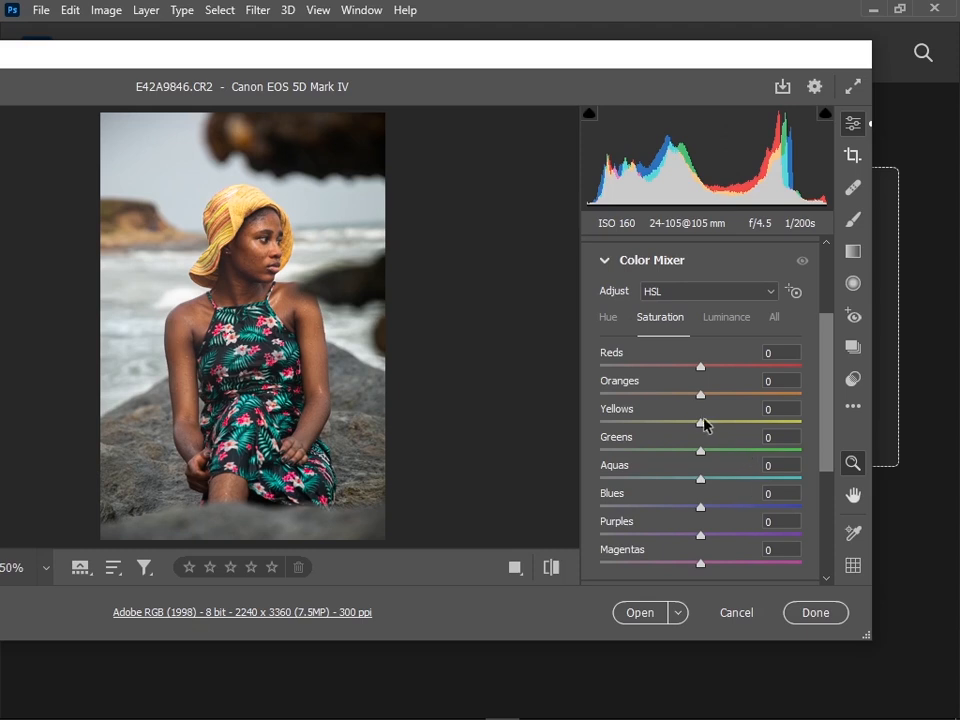
left_click_drag(700, 425, 955, 473)
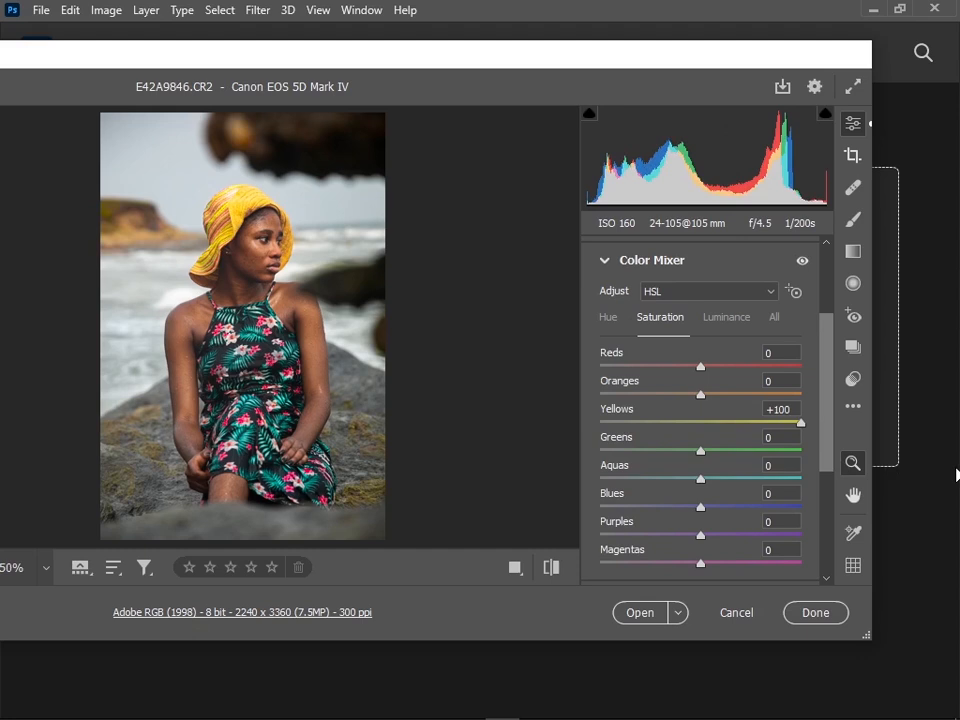
left_click_drag(801, 422, 704, 427)
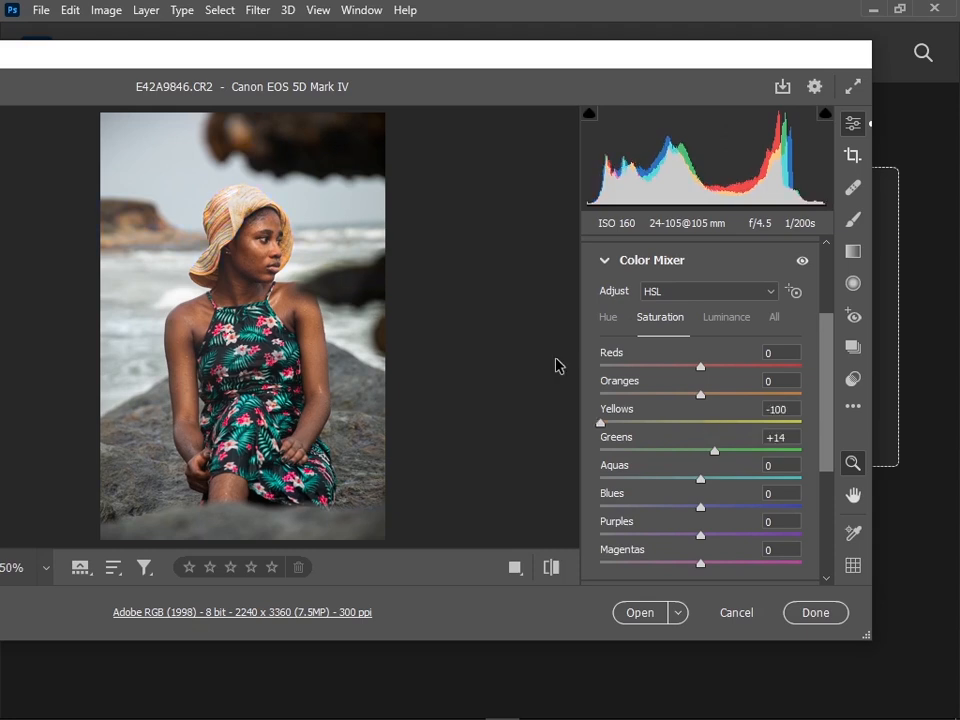
left_click_drag(555, 364, 808, 403)
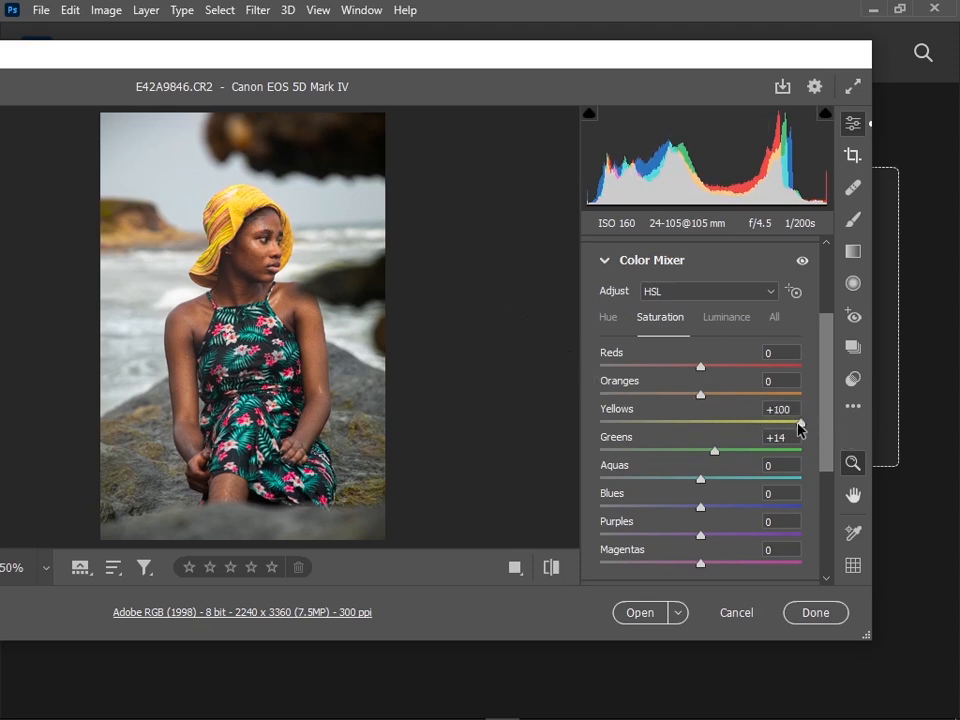
left_click_drag(800, 423, 668, 415)
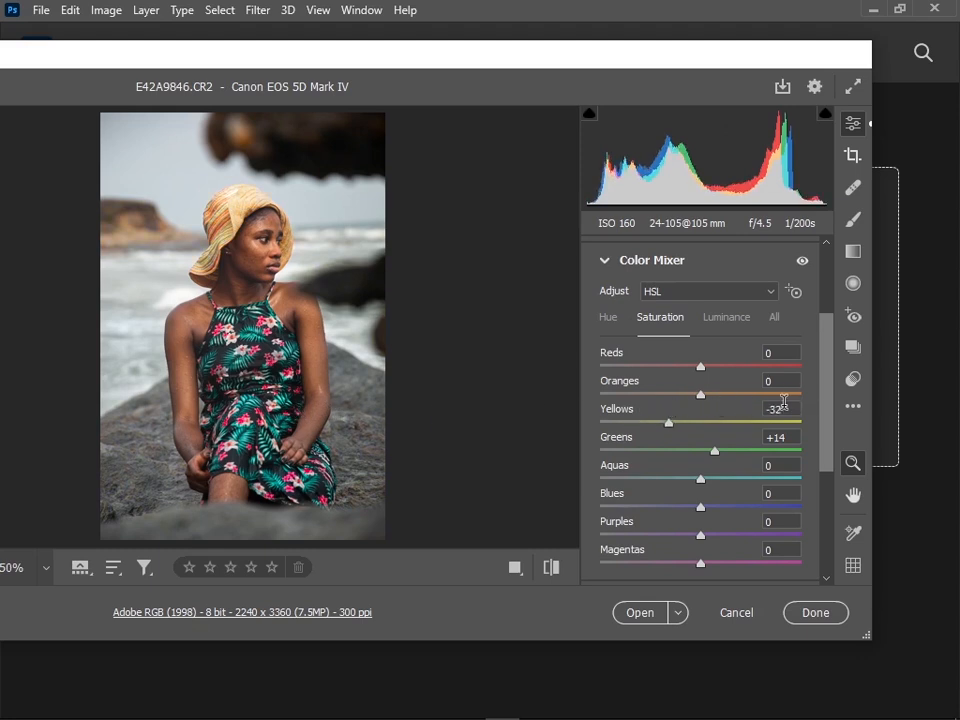
left_click(786, 409)
Test the Oranges luminance at -89 and +100, judging the effect up close on the woman's face.
left_click(712, 317)
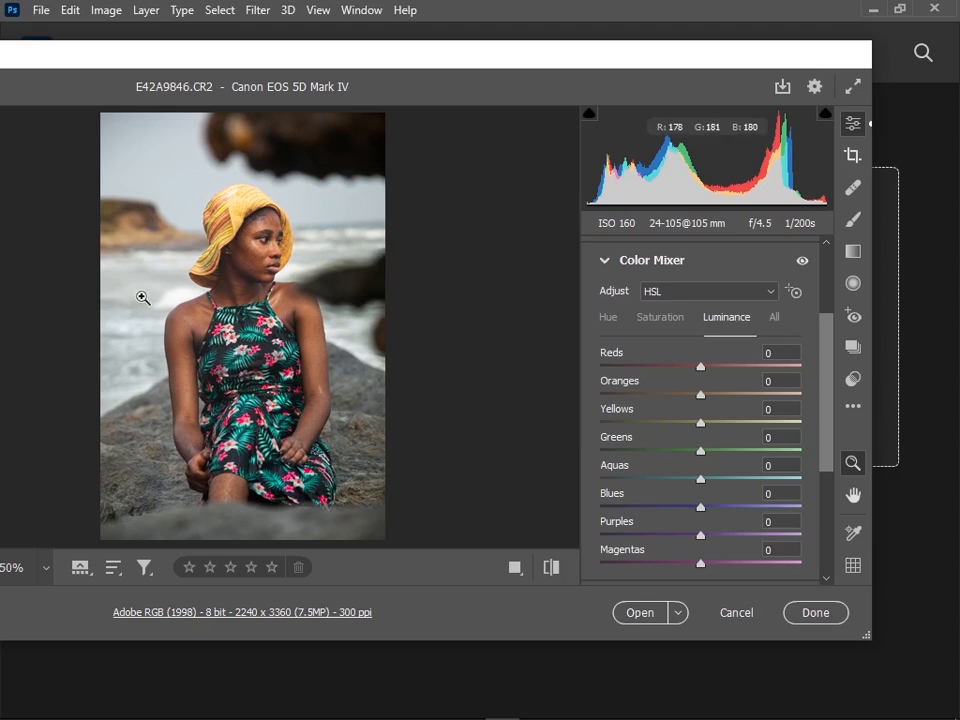
left_click(262, 270)
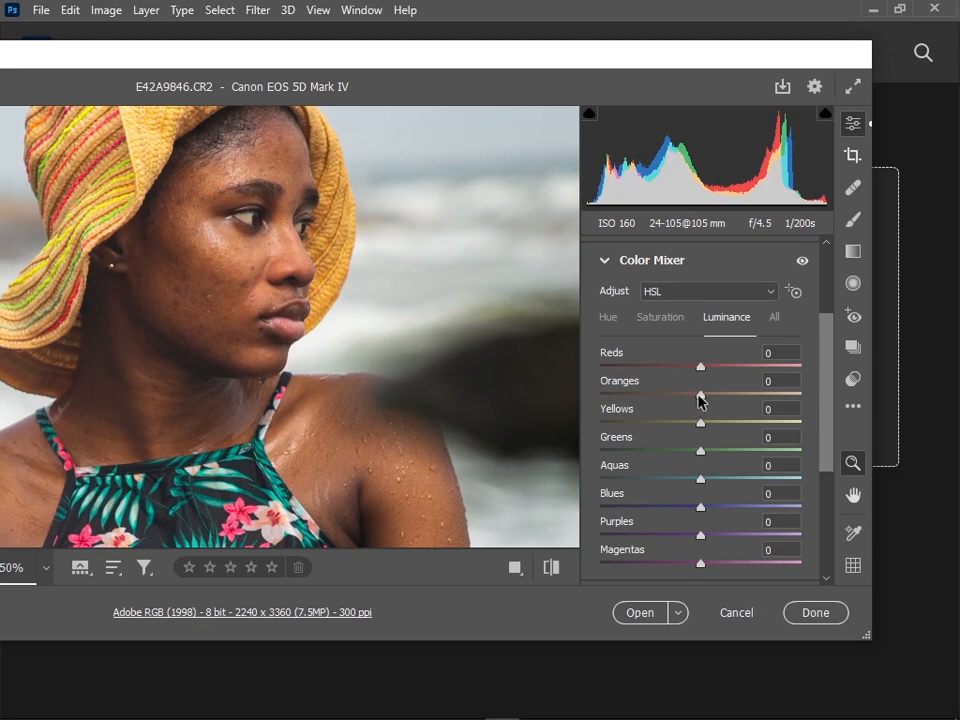
left_click_drag(700, 396, 612, 377)
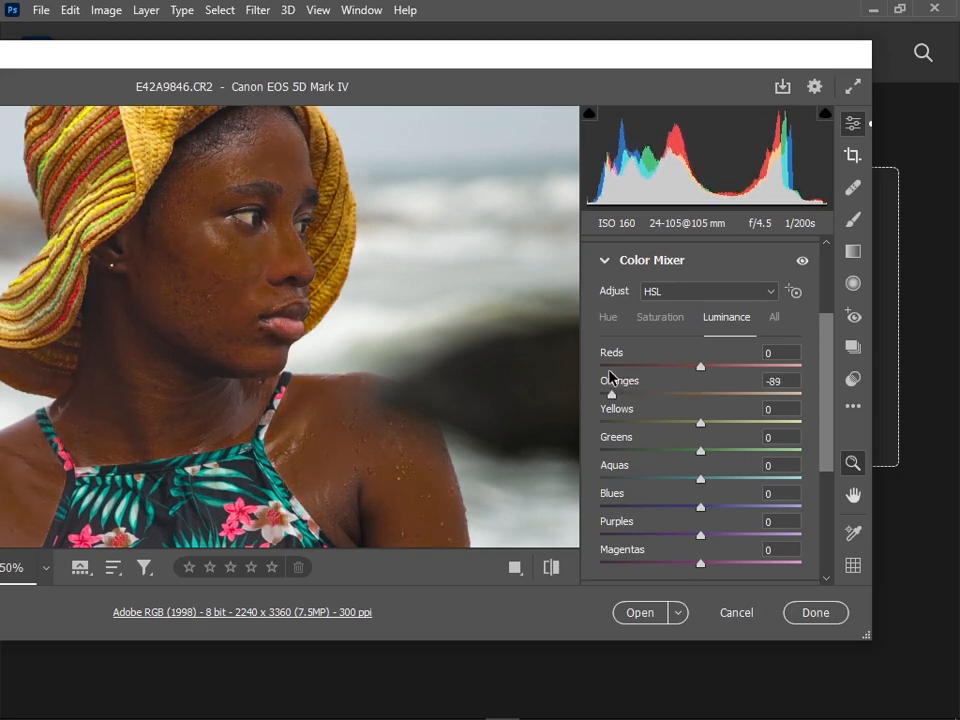
left_click_drag(614, 377, 819, 401)
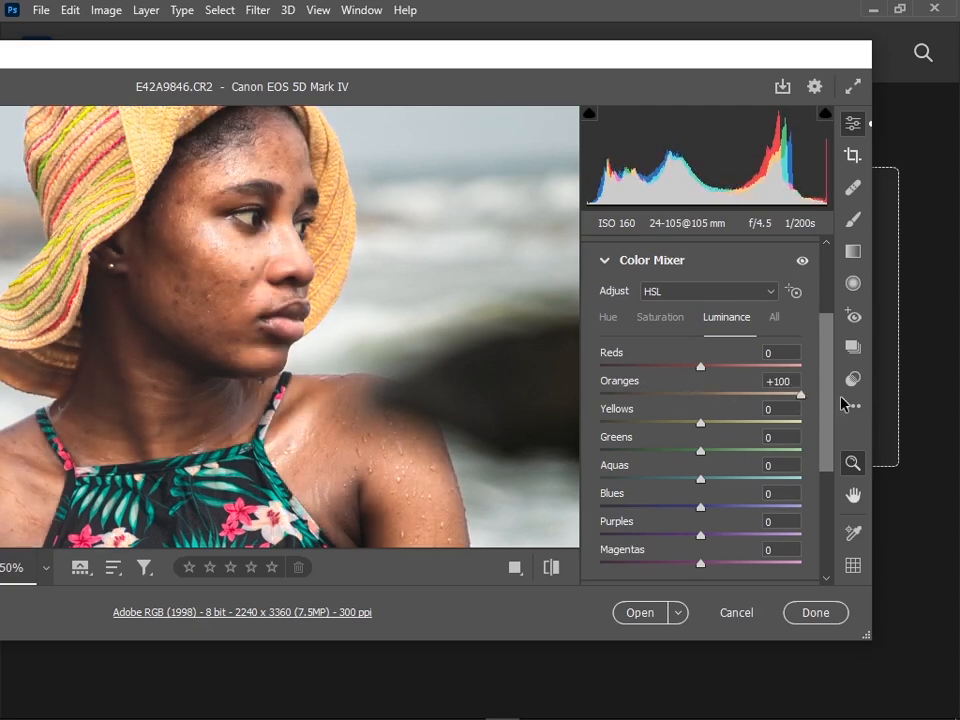
left_click(256, 283, "alt")
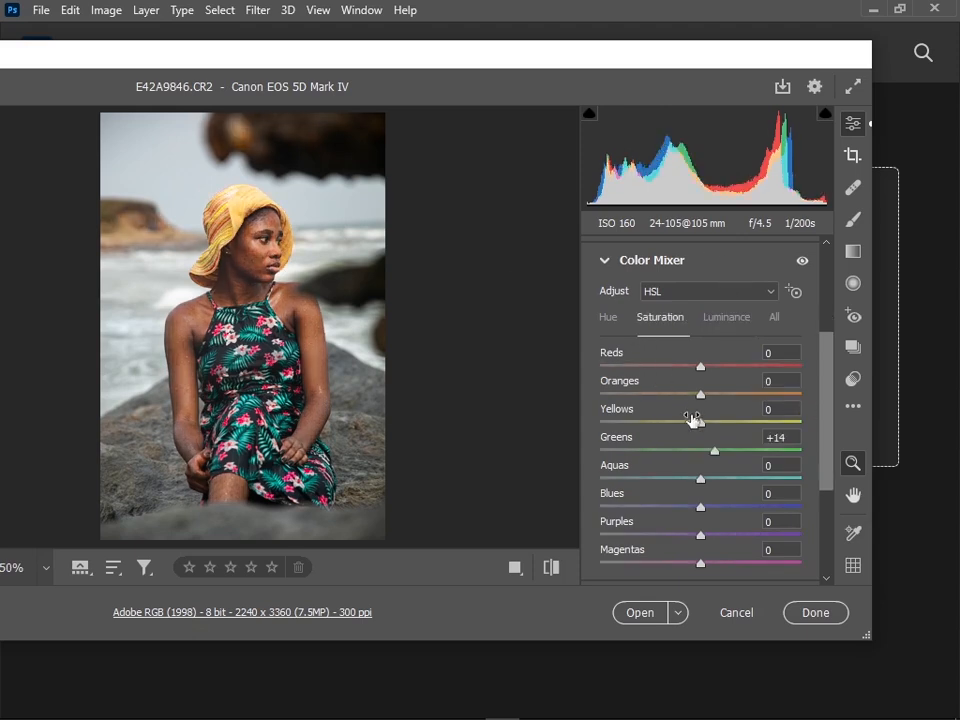
Reset the Greens saturation to 0, and test the Reds saturation at -100 before returning it to 0.
left_click(781, 437)
type("0")
left_click(316, 246)
left_click(316, 246)
left_click_drag(703, 368, 501, 359)
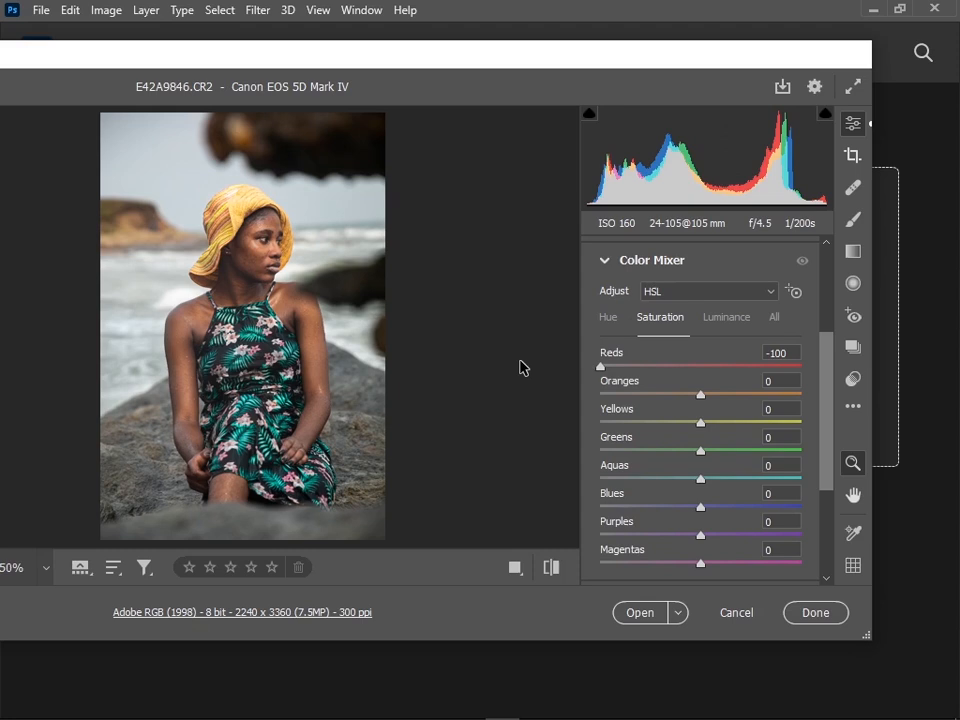
left_click_drag(601, 367, 702, 381)
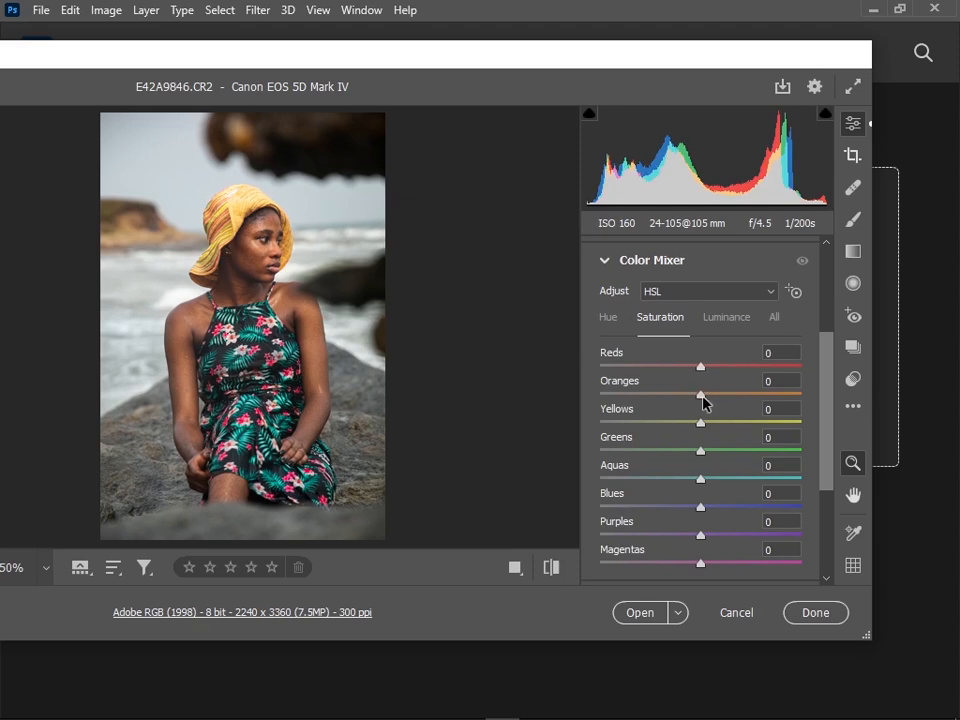
Set the Color Mixer saturation to -100 for Yellows, Greens, Aquas and Blues, and to +1 for Oranges and Purples.
mouse_move(702, 396)
left_mouse_down()
mouse_move(720, 398)
mouse_move(703, 396)
left_mouse_up()
left_click_drag(700, 425, 538, 407)
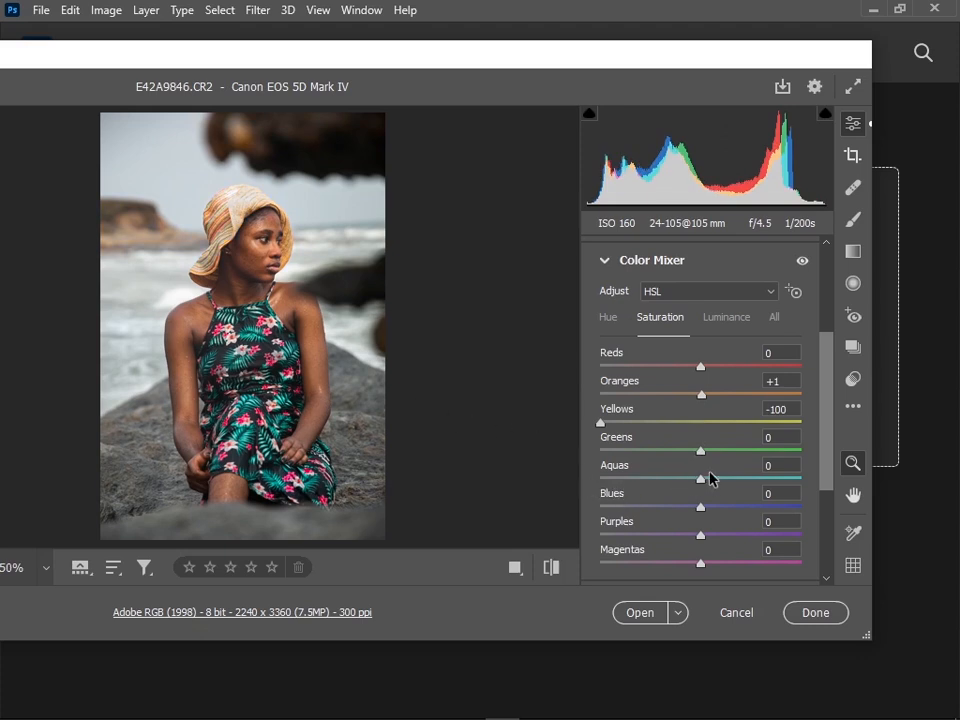
left_click_drag(701, 478, 373, 433)
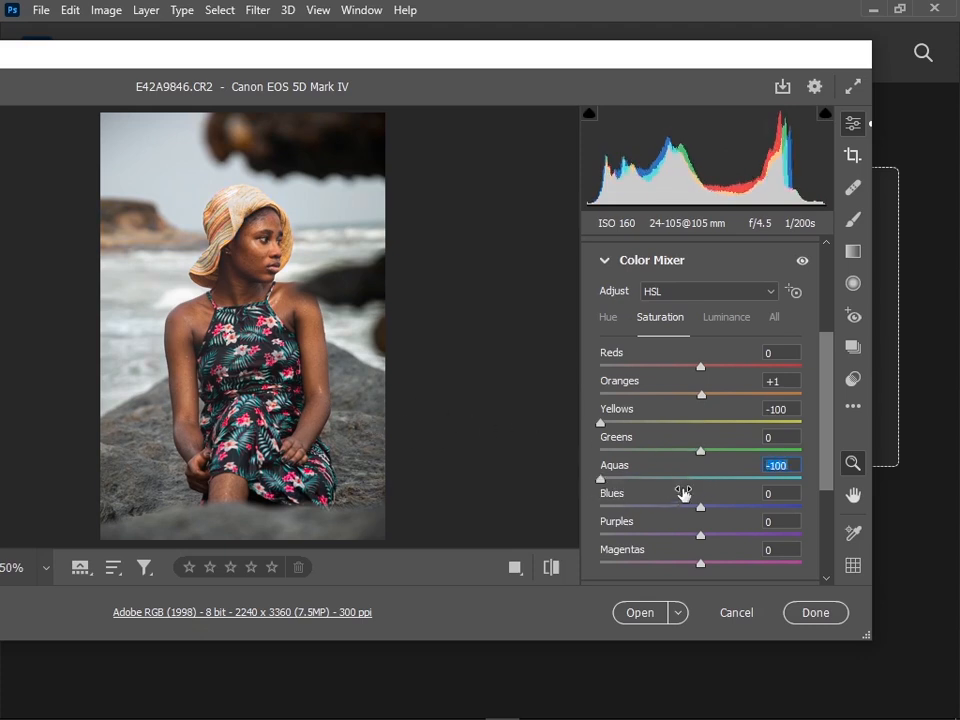
left_click_drag(703, 458, 516, 459)
left_click_drag(700, 507, 498, 491)
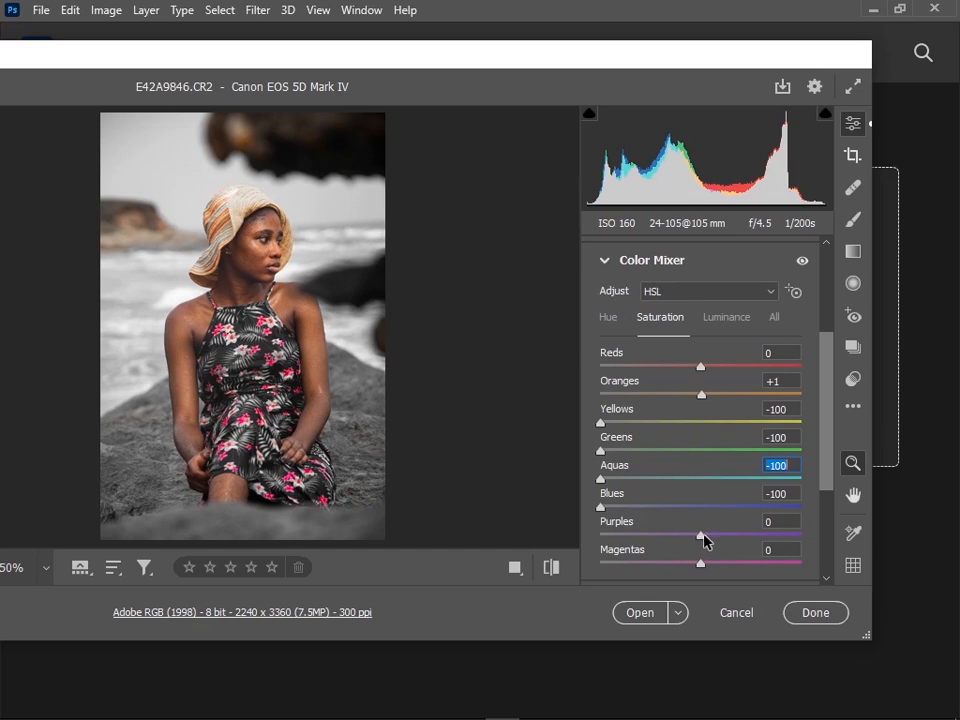
left_click_drag(705, 541, 705, 496)
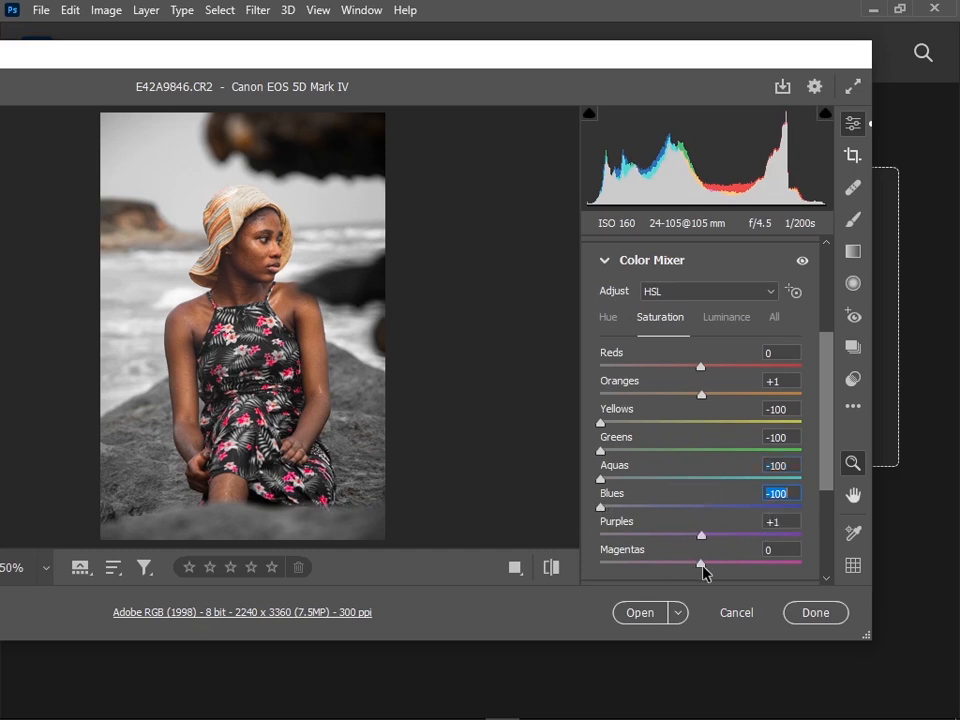
mouse_move(703, 566)
left_mouse_down()
mouse_move(562, 543)
mouse_move(666, 523)
mouse_move(739, 531)
mouse_move(645, 549)
mouse_move(788, 561)
mouse_move(699, 566)
mouse_move(712, 570)
left_mouse_up()
Set the Oranges luminance to +20 and compare the edited photo with its default settings.
left_click(726, 318)
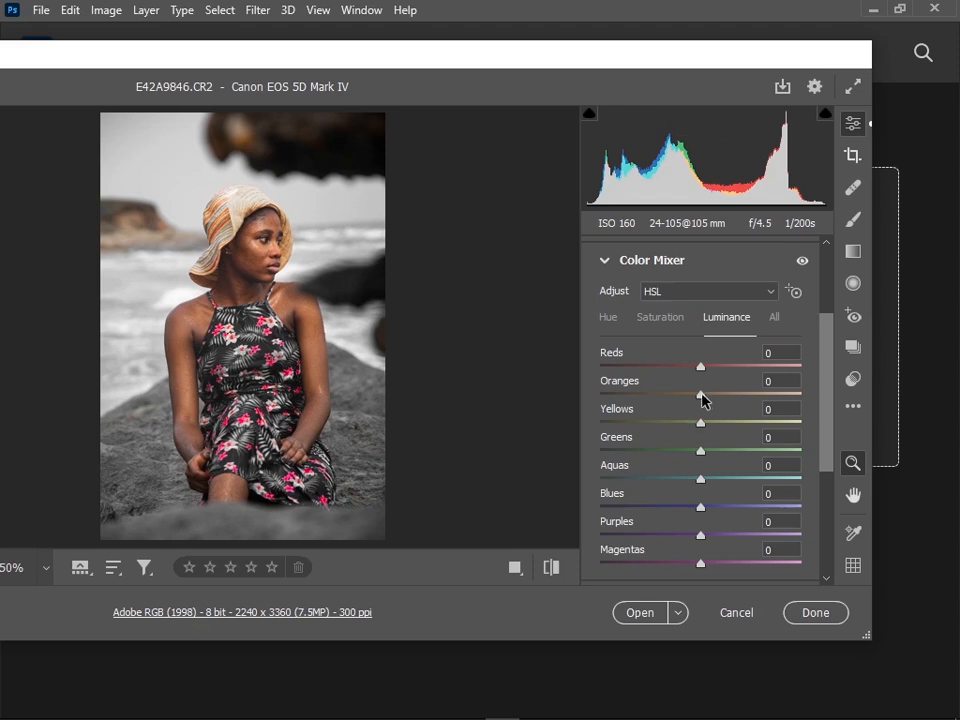
left_click_drag(702, 395, 722, 403)
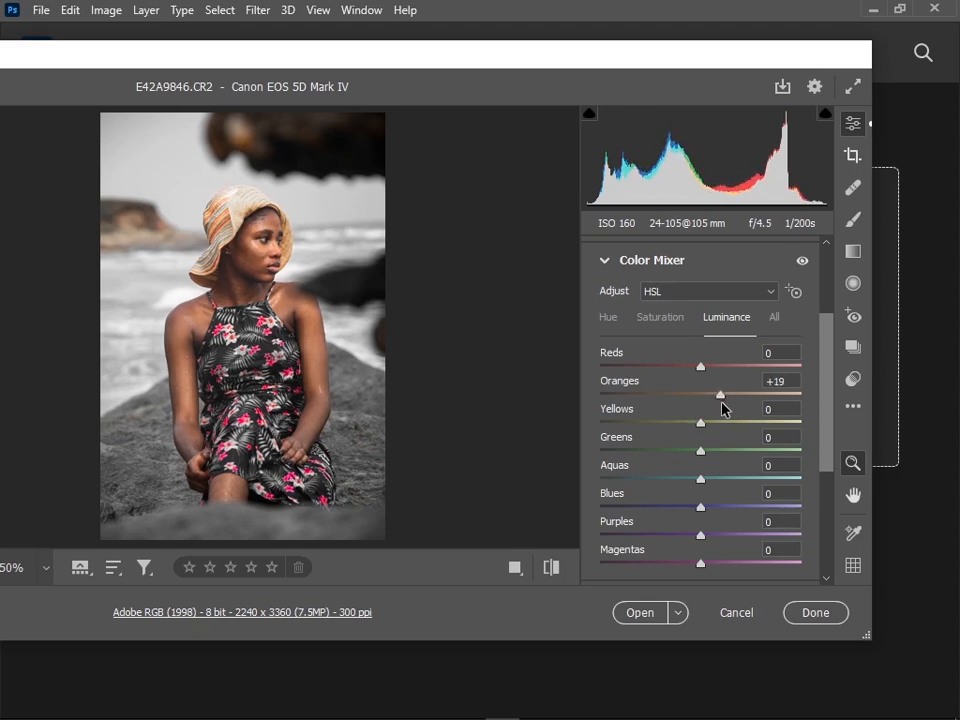
left_click(551, 569)
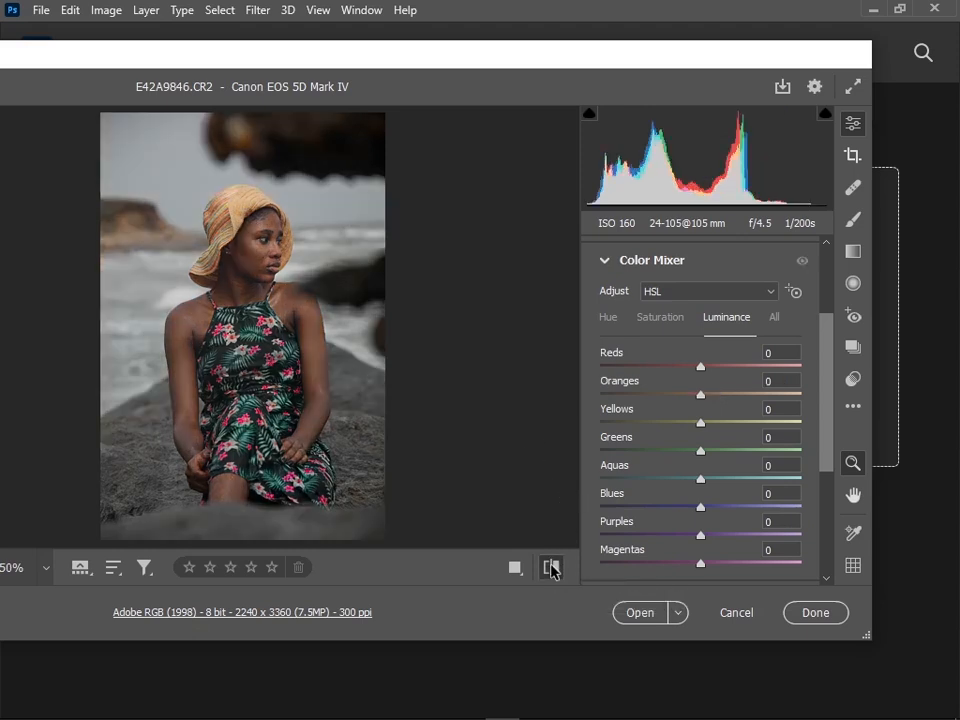
left_click(551, 569)
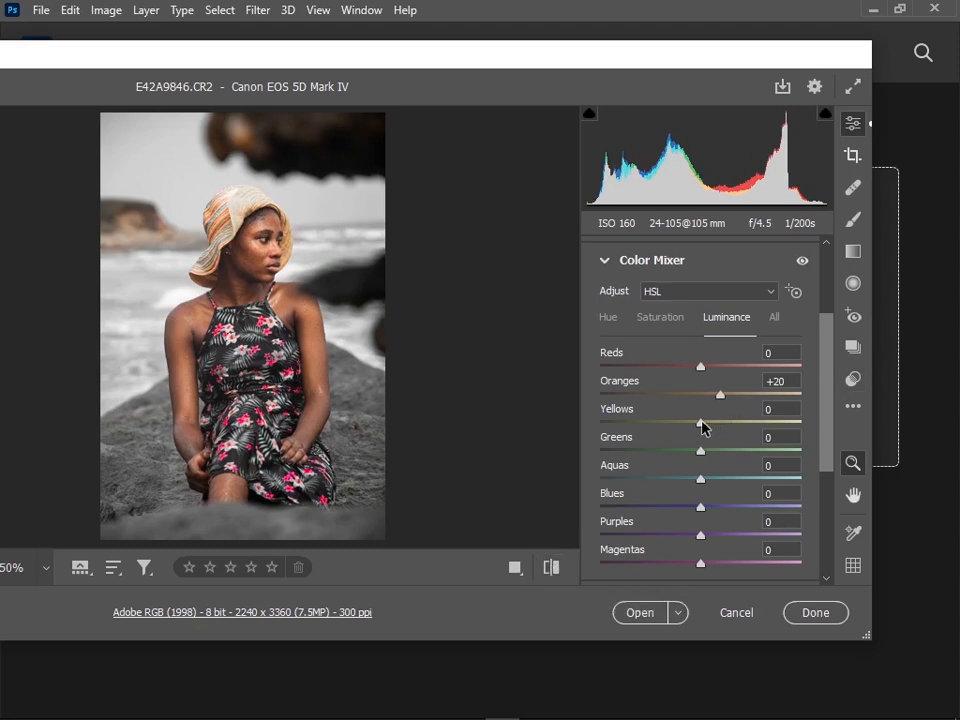
Set Color Mixer luminance to +15 Yellows, -90 Greens, +23 Aquas, -100 Blues and +7 Magentas, and compare the edit with the default settings.
left_click_drag(701, 424, 611, 448)
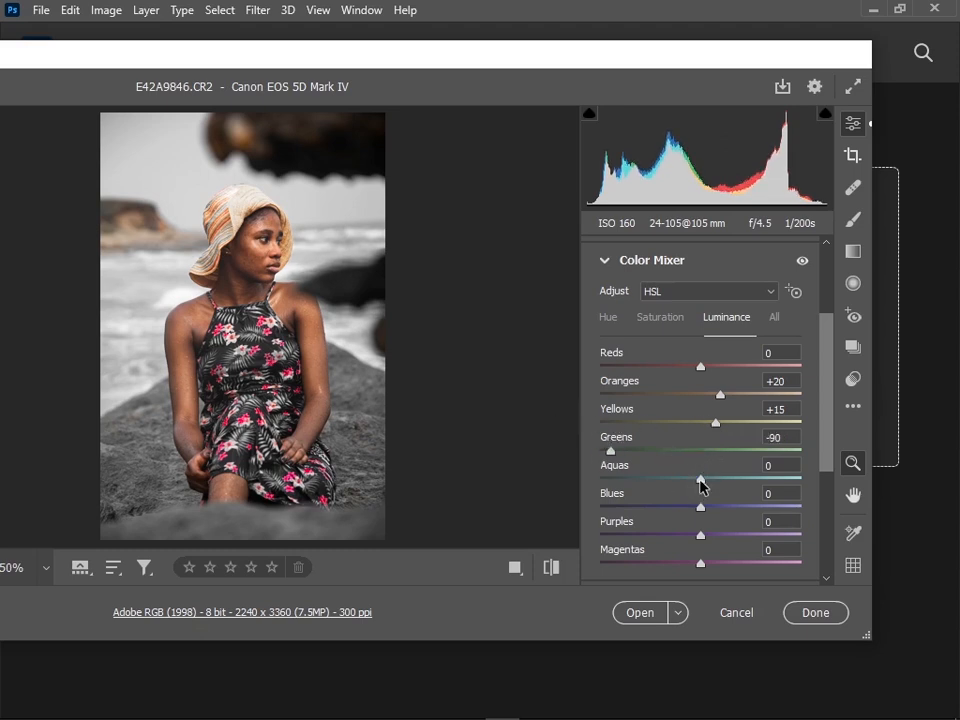
left_click_drag(702, 486, 726, 469)
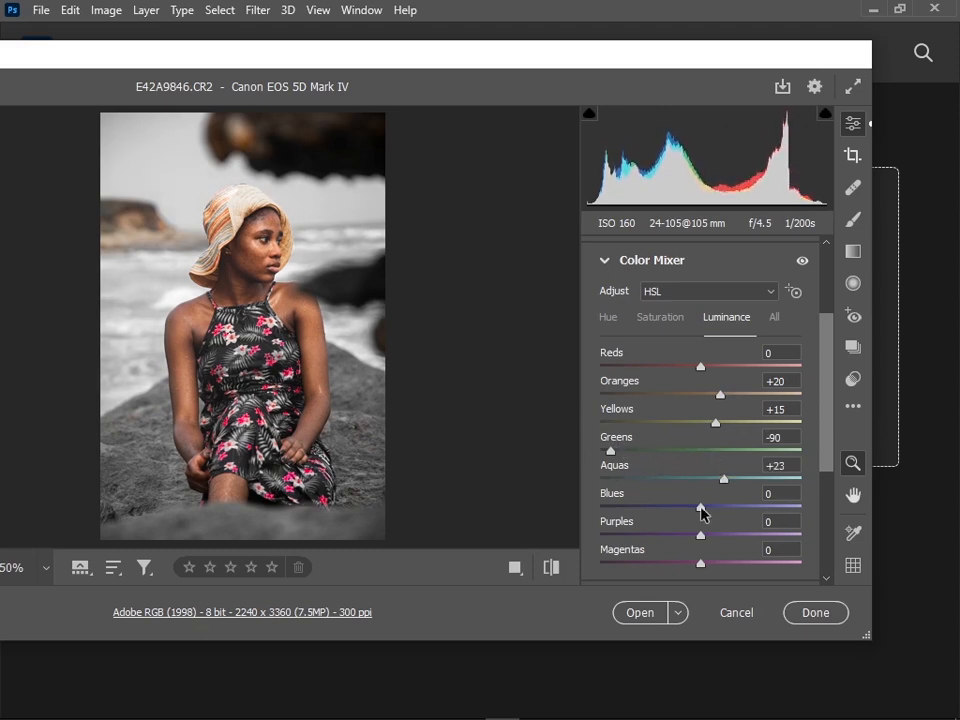
left_click_drag(701, 512, 594, 480)
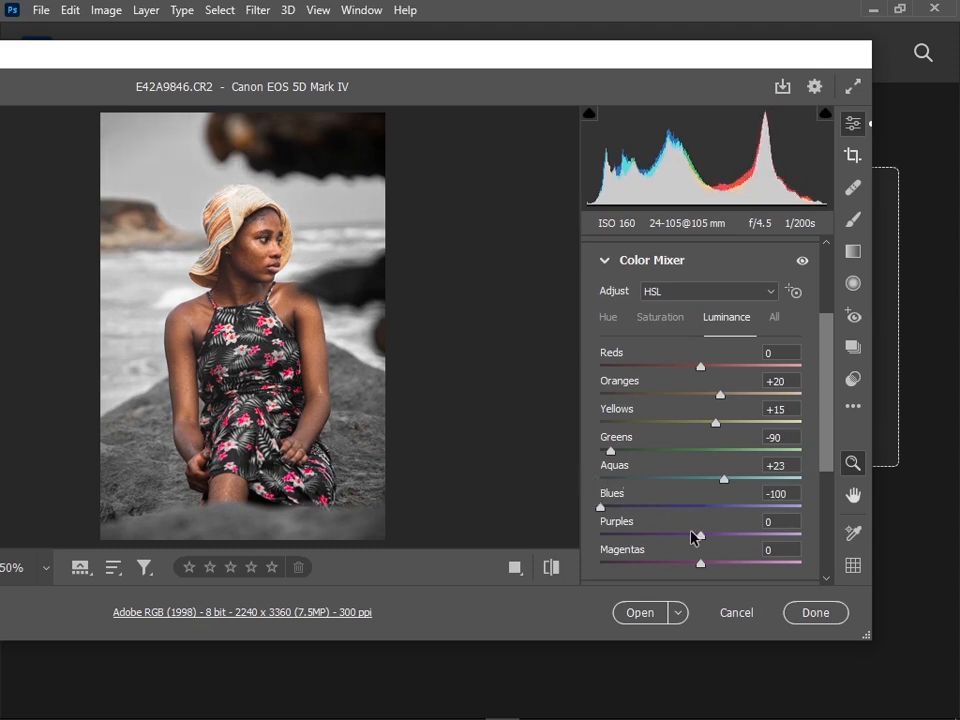
mouse_move(700, 565)
left_mouse_down()
mouse_move(634, 558)
mouse_move(767, 561)
mouse_move(620, 548)
mouse_move(706, 569)
left_mouse_up()
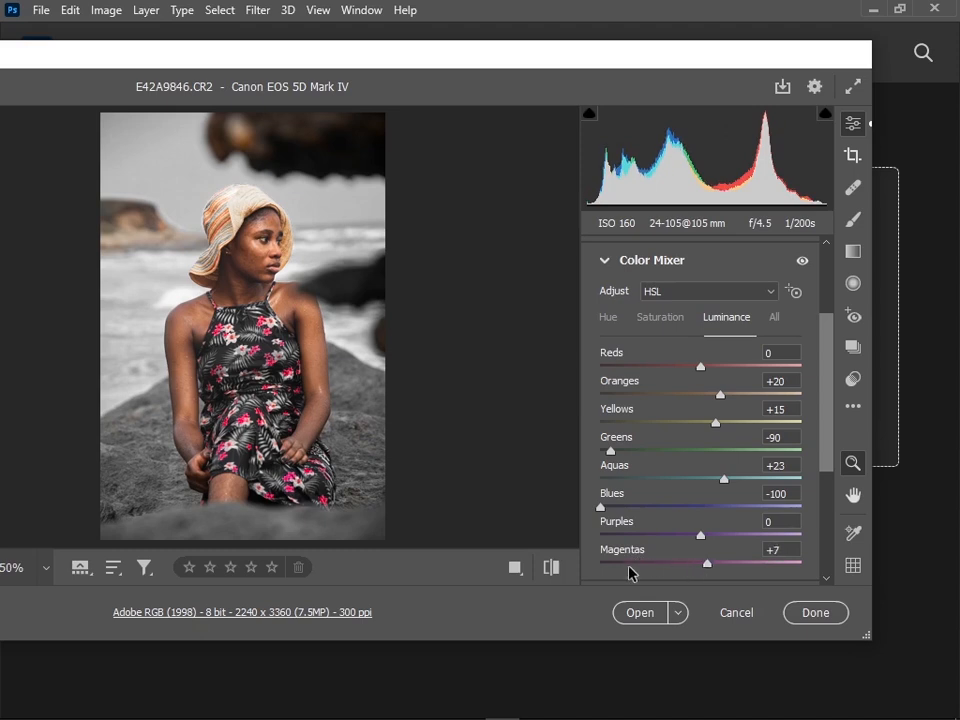
left_click(551, 568)
left_click(552, 569)
Set the Oranges luminance to +26 and the Oranges saturation to +12, comparing the photo with its default settings.
mouse_move(720, 398)
left_mouse_down()
mouse_move(705, 396)
mouse_move(724, 399)
left_mouse_up()
left_click(664, 322)
left_click_drag(723, 400, 713, 400)
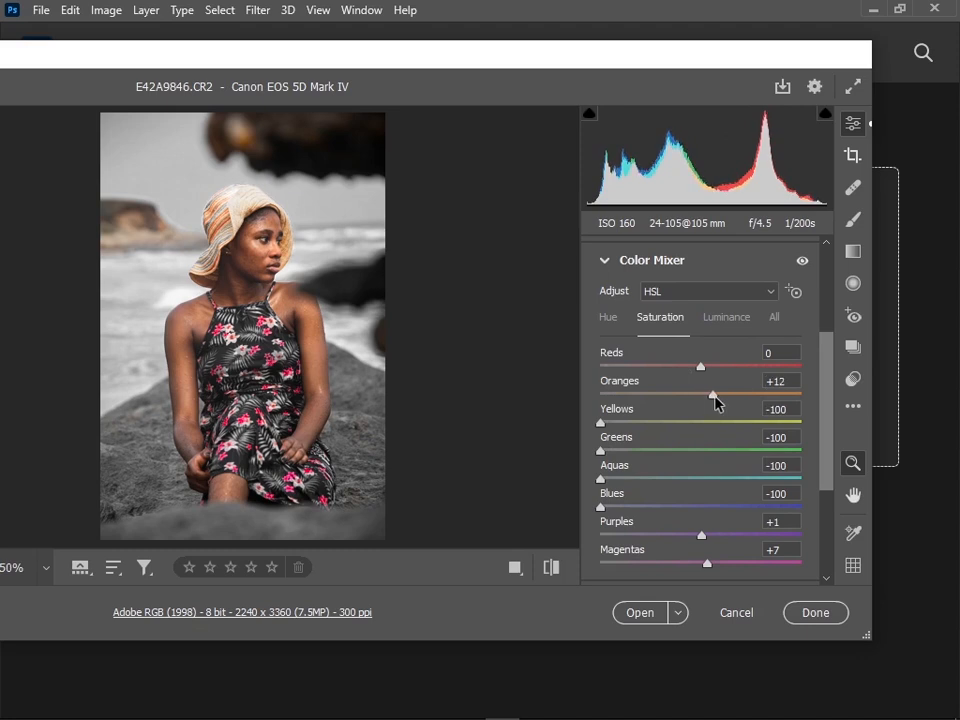
left_click(550, 567)
left_click(550, 567)
Lower the Whites to +25 in the Basic adjustments.
left_click(601, 262)
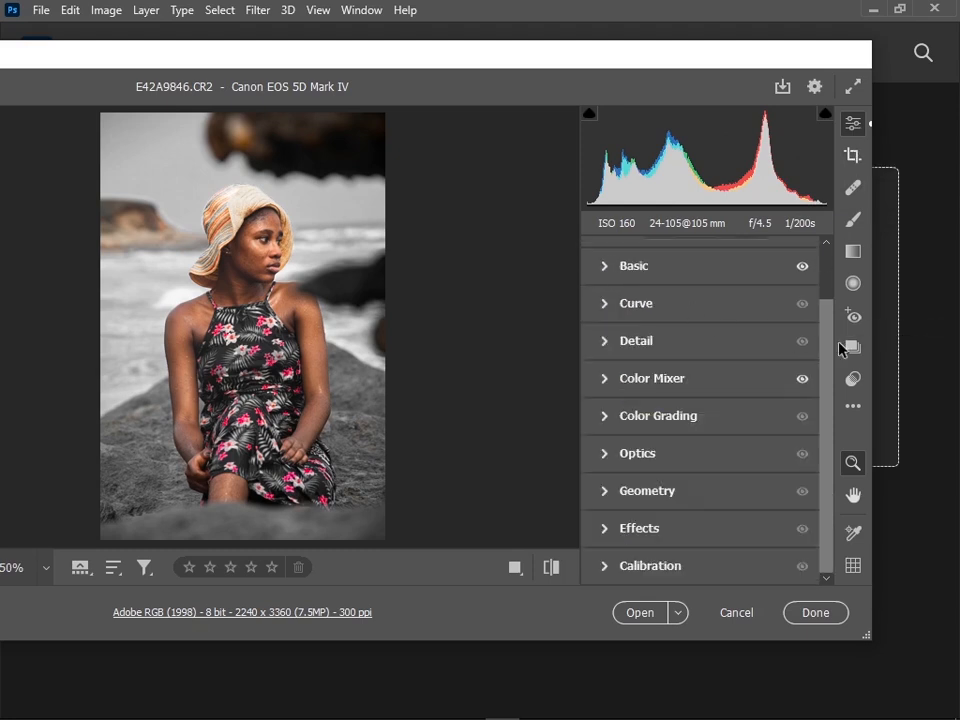
left_click(640, 267)
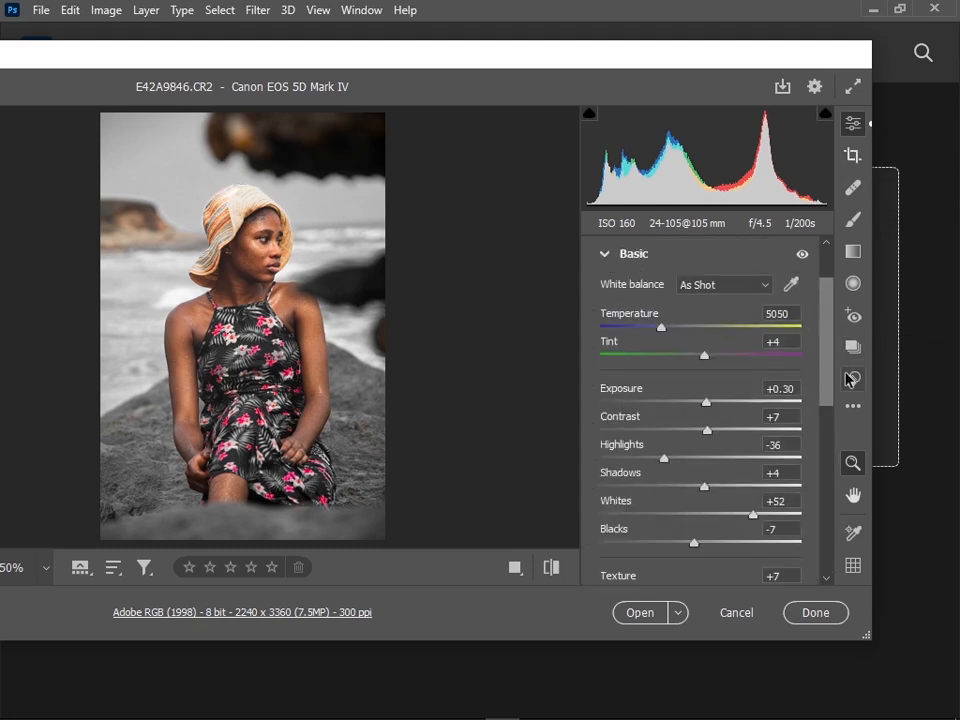
scroll(767, 311, "down", 2)
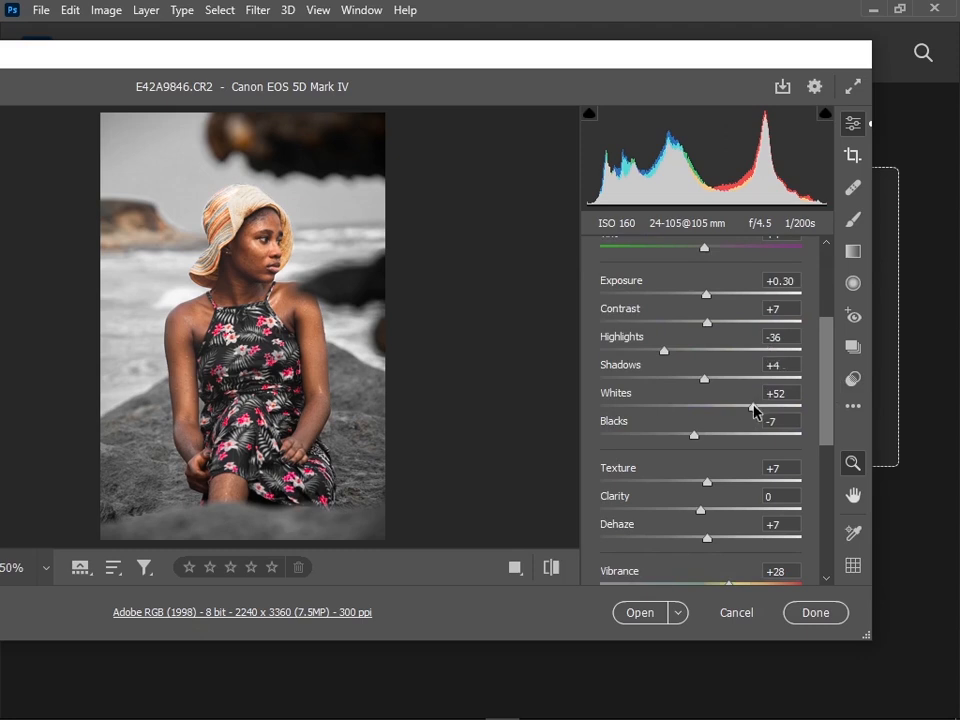
left_click_drag(753, 410, 727, 410)
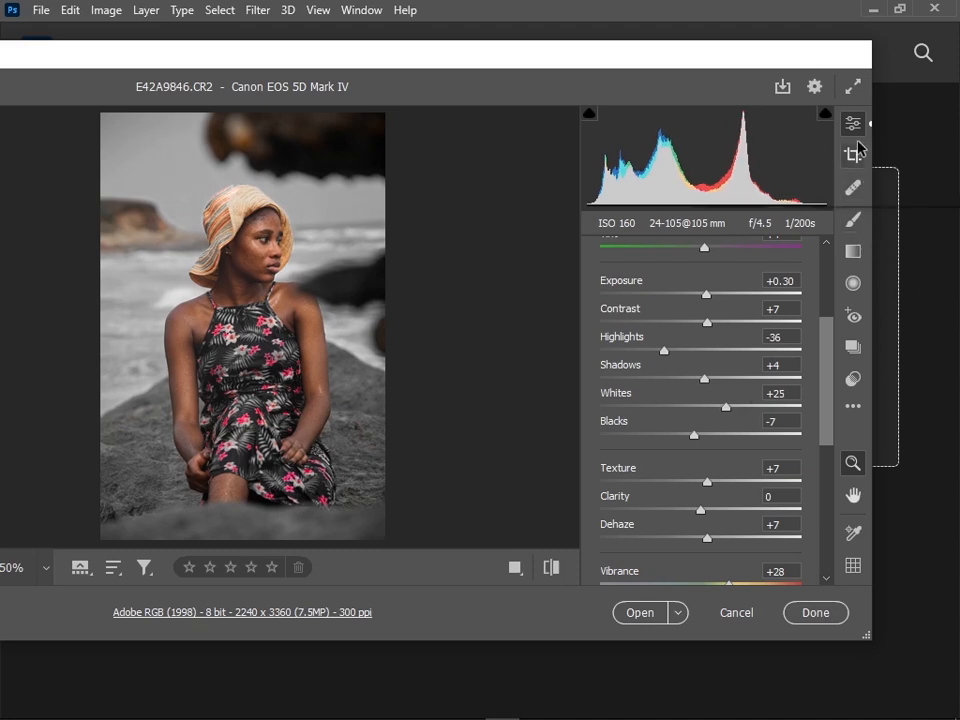
Set the Color Mixer's Blues saturation to -38 and its Oranges luminance to +47.
scroll(700, 392, "down", 5)
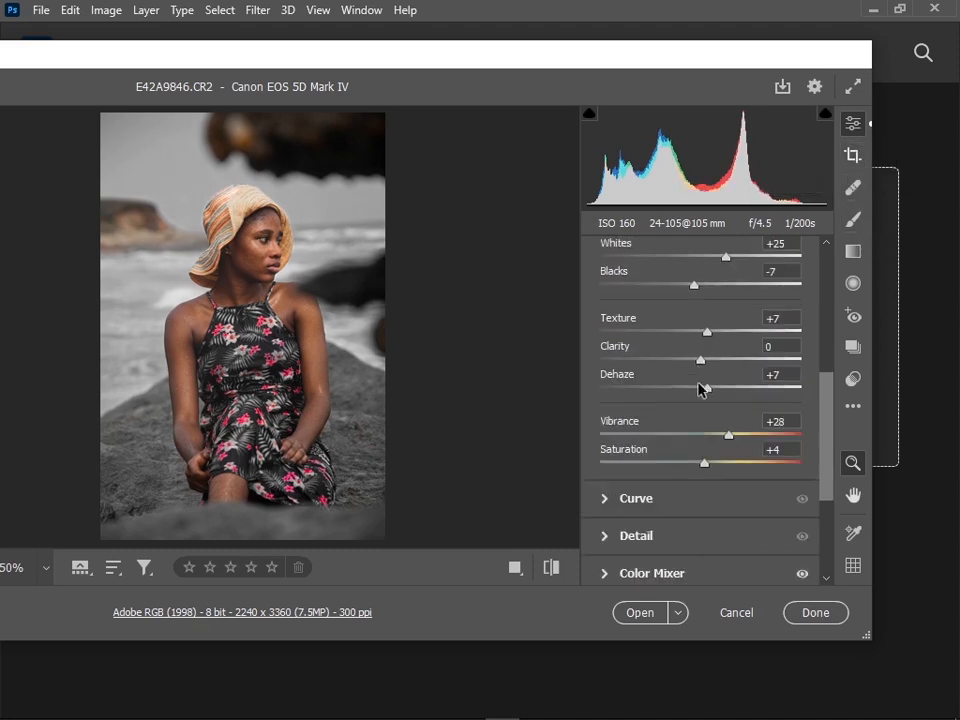
left_click(662, 508)
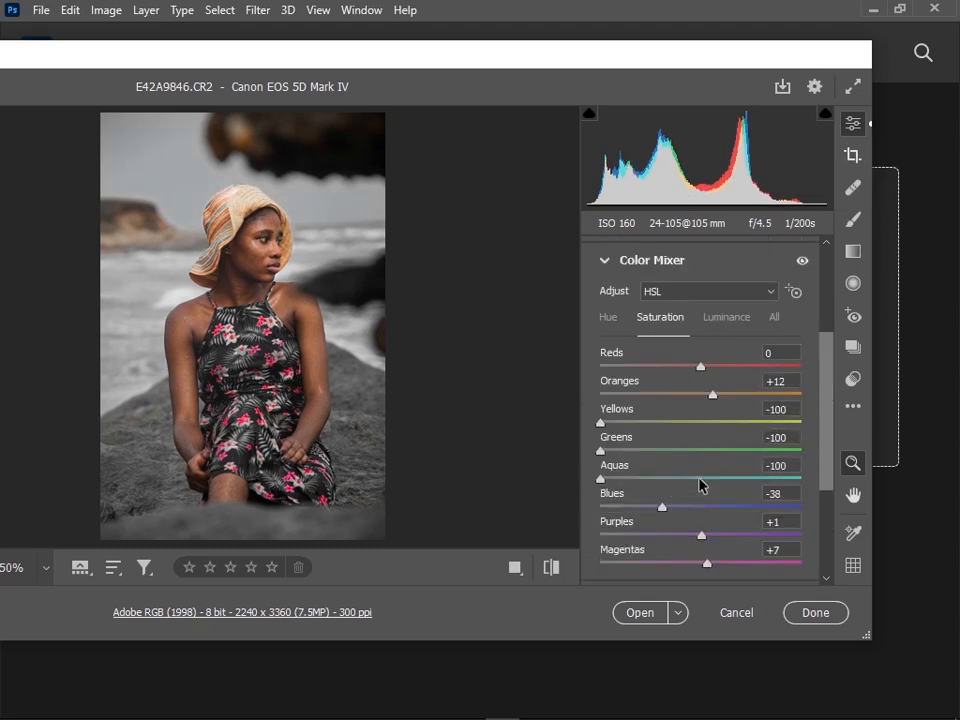
left_click(724, 317)
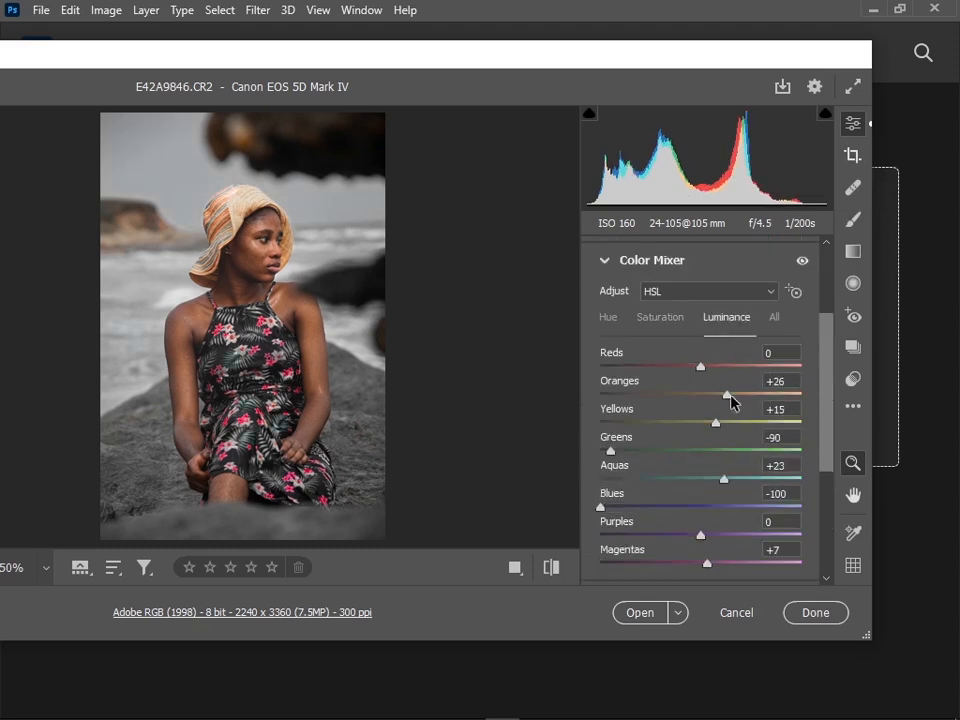
left_click_drag(726, 394, 750, 394)
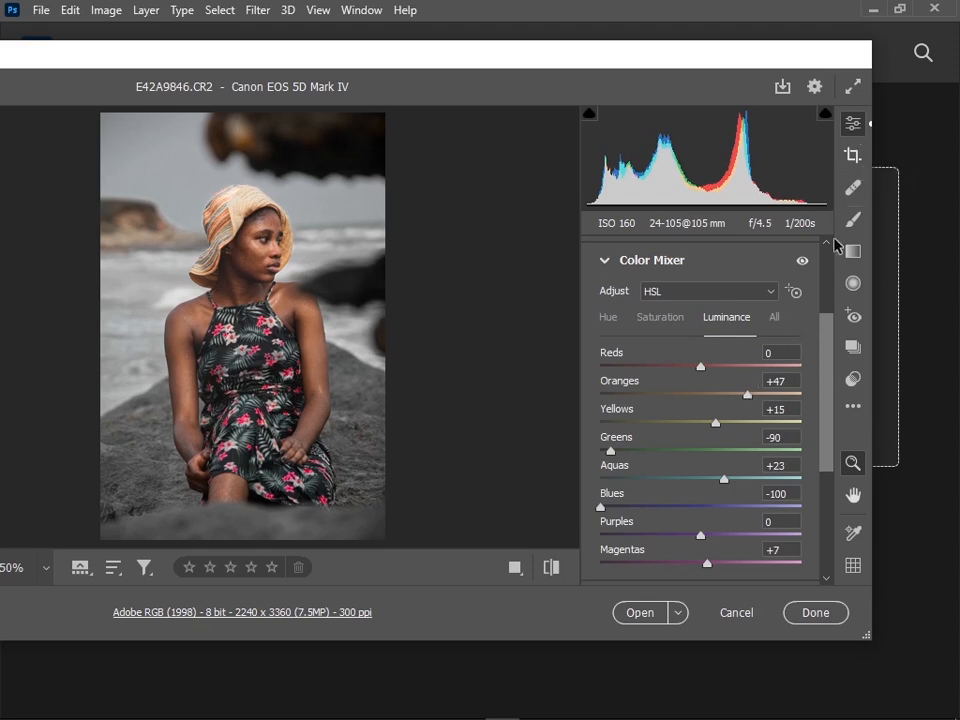
In the Basic adjustments, set Highlights to -75, Shadows to -36 and Whites to +28, and raise the Vibrance slightly.
scroll(831, 336, "up", 3)
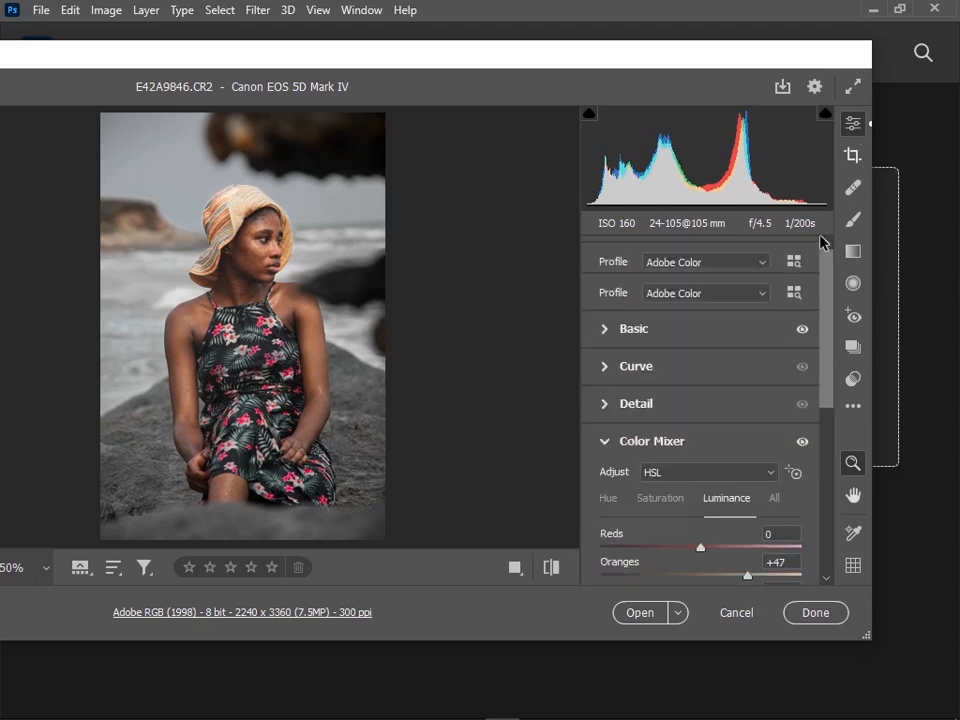
left_click(701, 330)
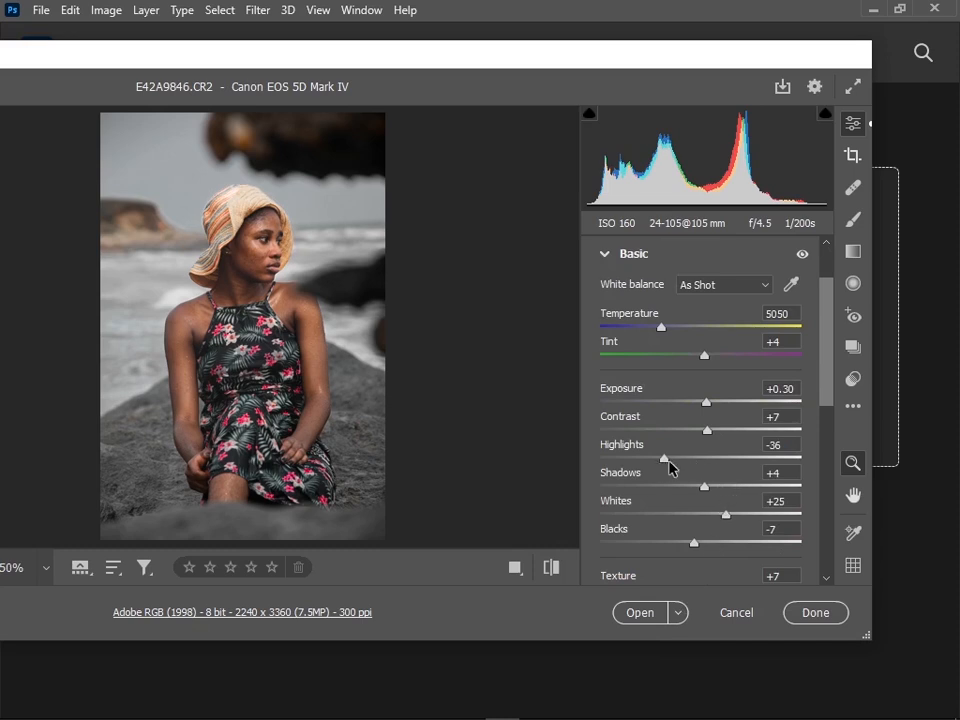
left_click_drag(662, 457, 626, 452)
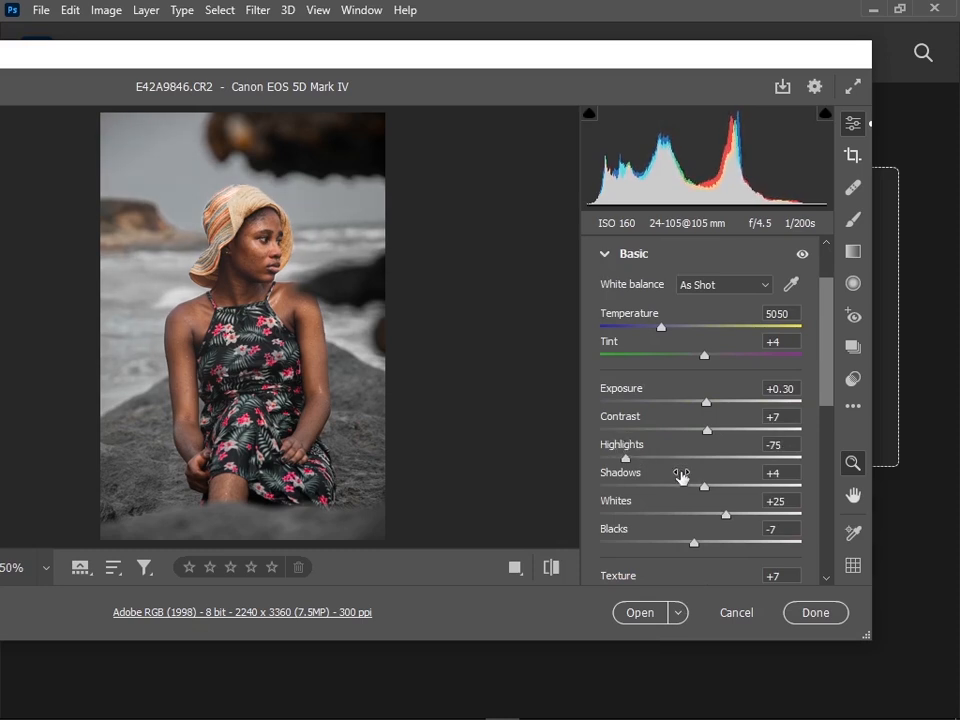
left_click_drag(707, 494, 665, 485)
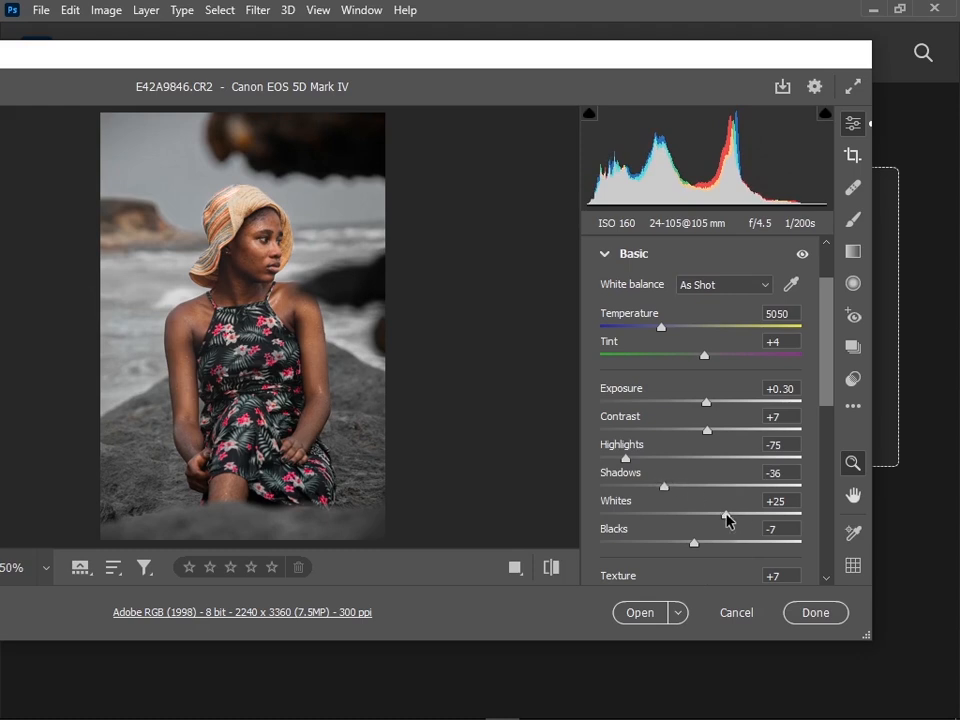
mouse_move(728, 519)
left_mouse_down()
mouse_move(711, 516)
mouse_move(729, 520)
left_mouse_up()
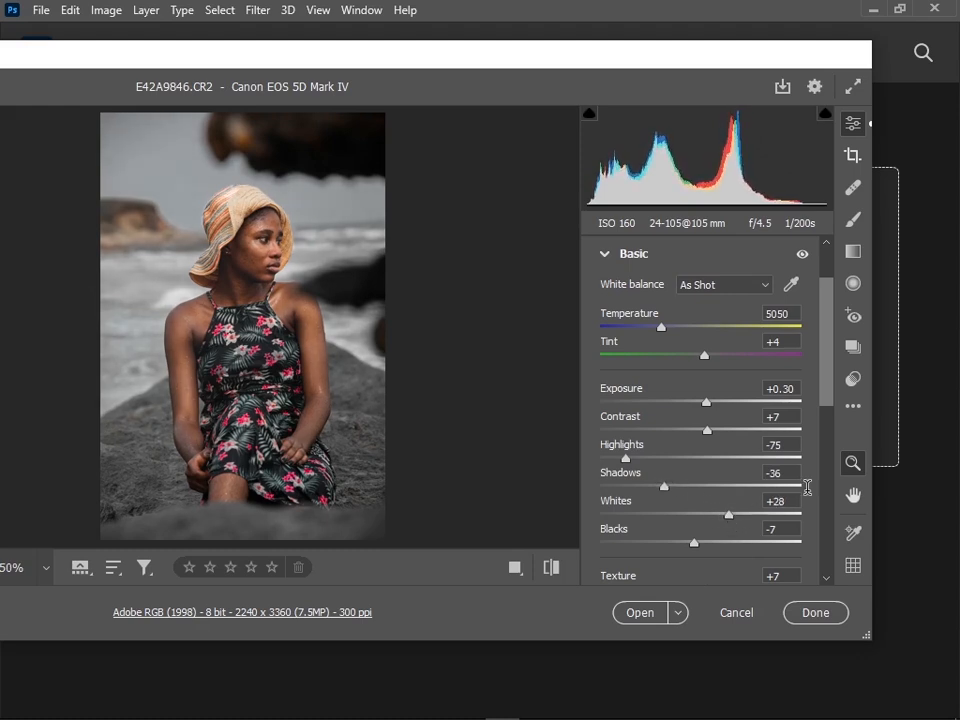
left_click_drag(829, 399, 825, 469)
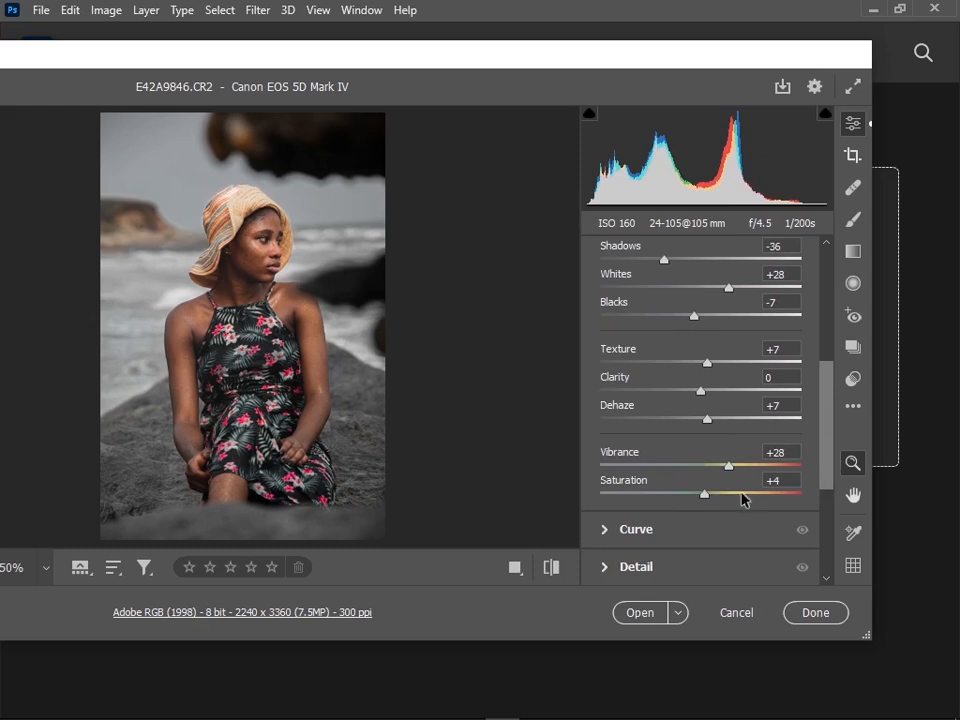
mouse_move(730, 462)
left_mouse_down()
mouse_move(669, 462)
mouse_move(762, 487)
mouse_move(738, 484)
left_mouse_up()
Apply the Medium vignetting preset to the portrait and compare the result with the default settings.
left_click(853, 379)
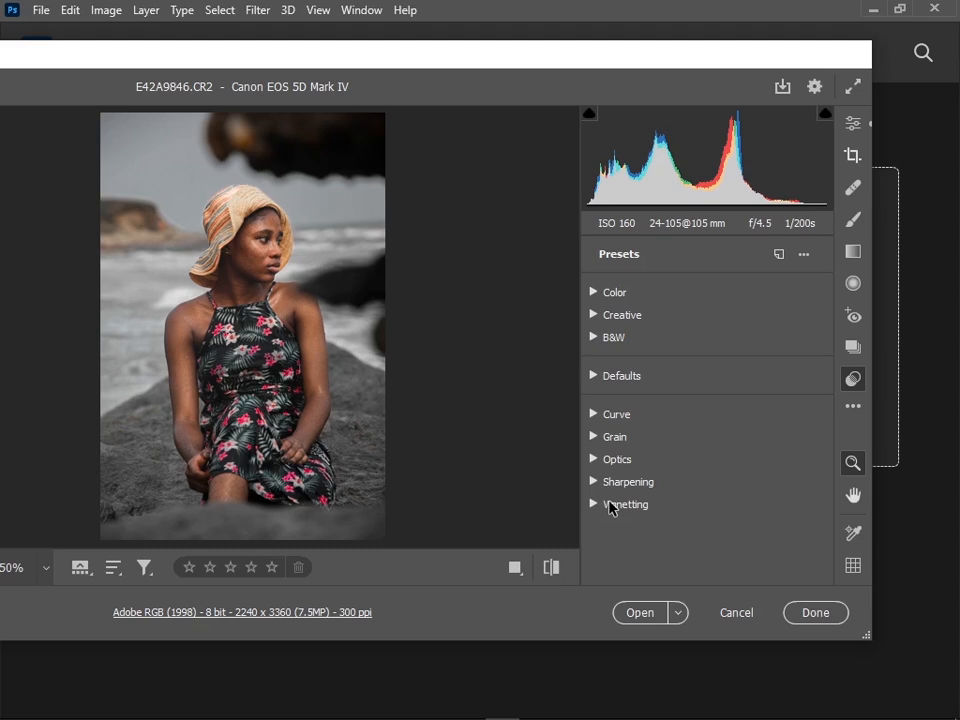
left_click(612, 506)
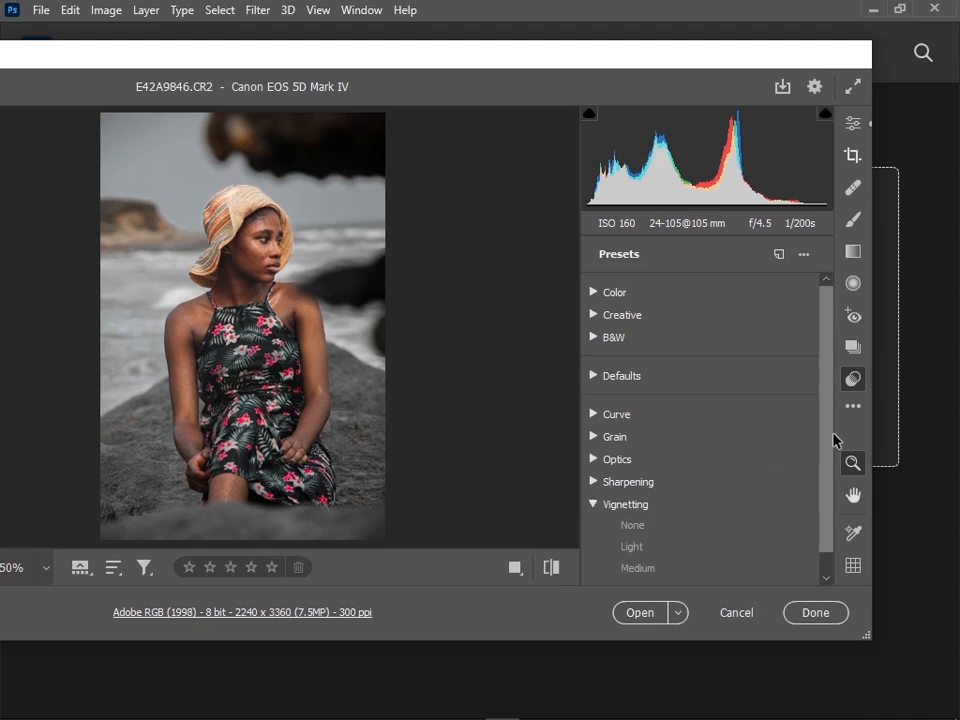
scroll(830, 470, "down", 1)
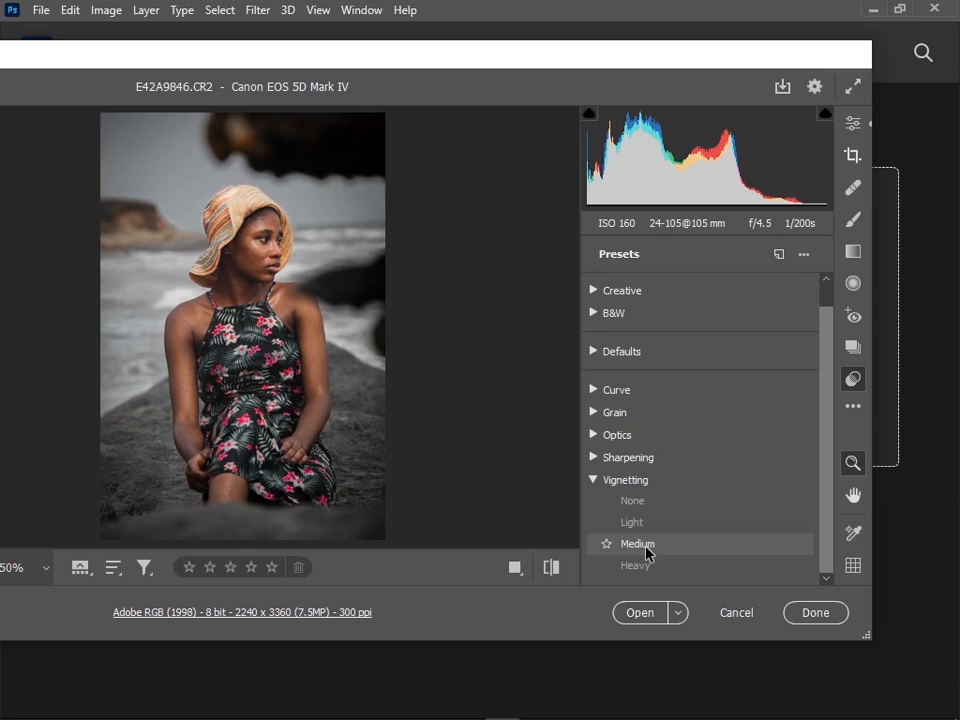
left_click(646, 550)
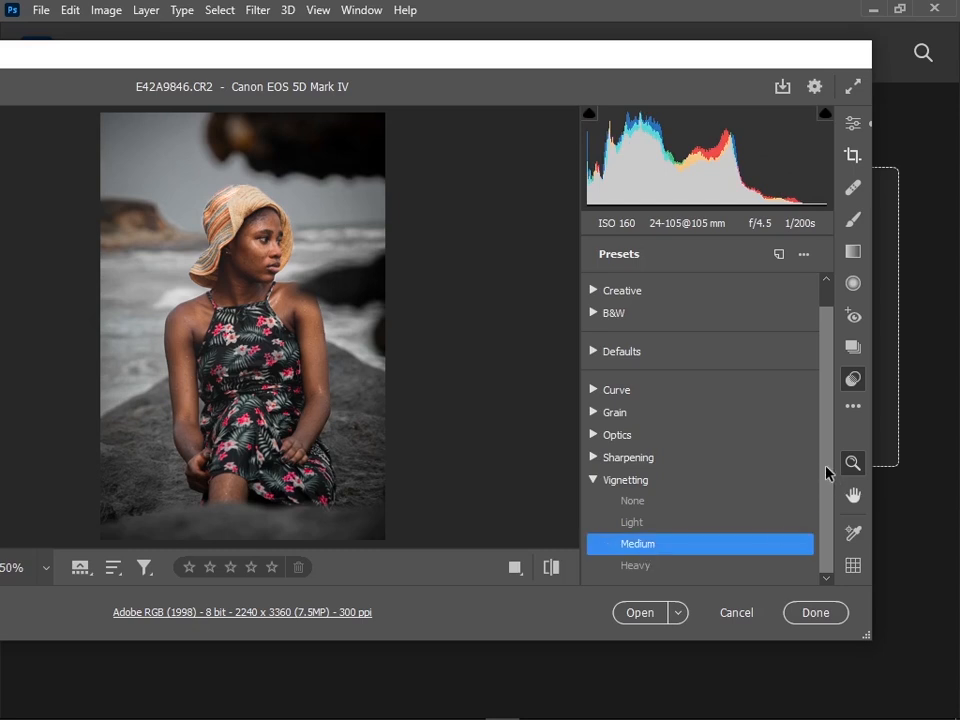
left_click_drag(826, 466, 825, 317)
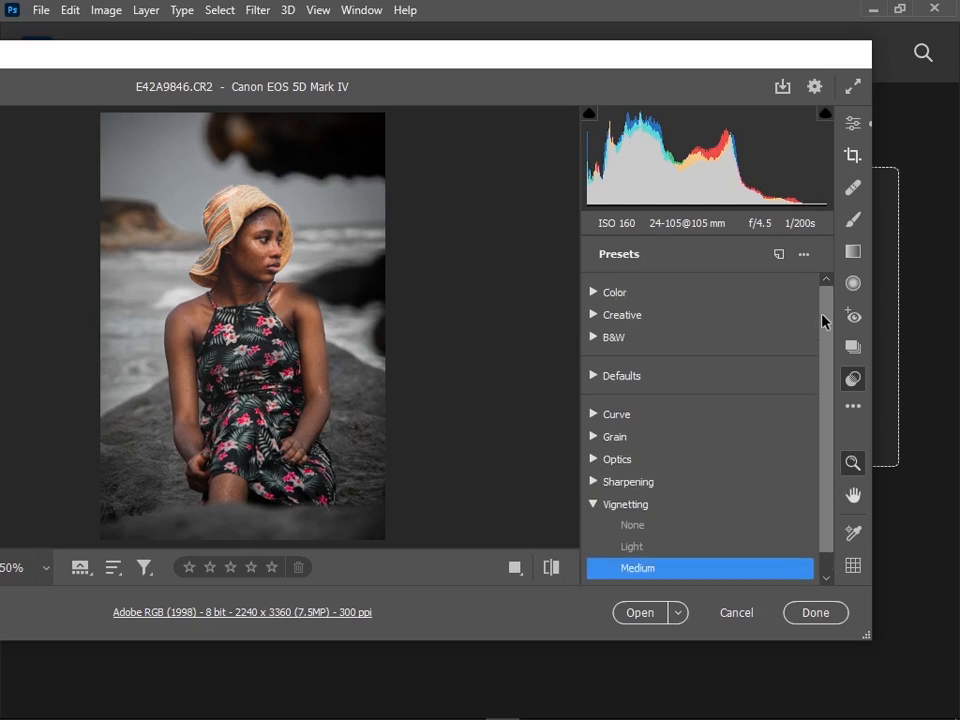
left_click(559, 575)
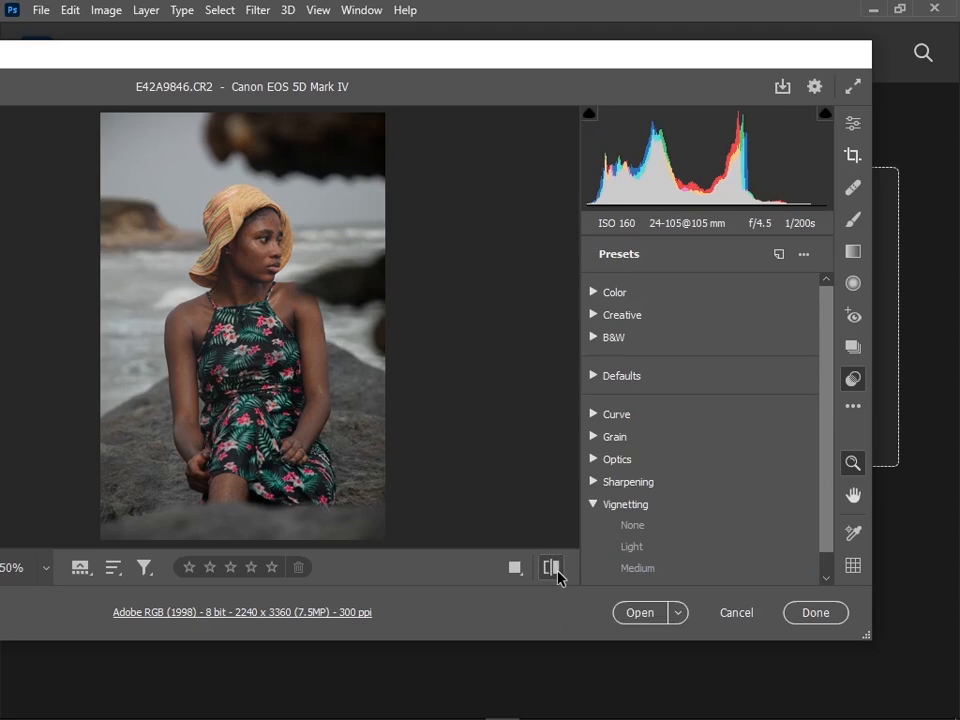
left_click(557, 572)
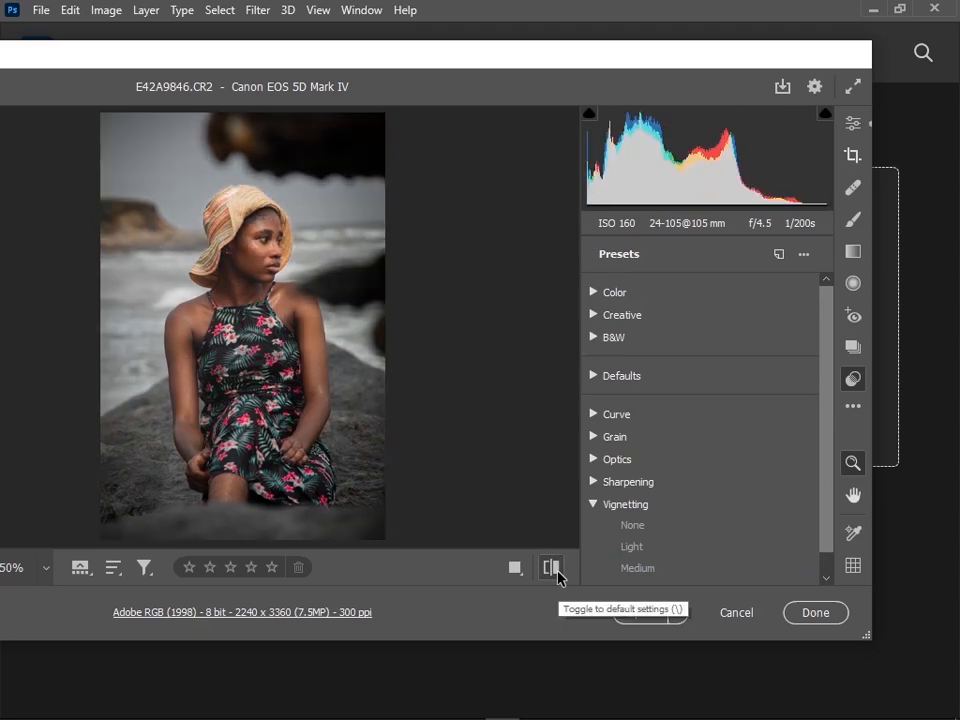
Start creating a preset from the current edits in the User Presets group and name it "orange in he dome".
left_click(853, 409)
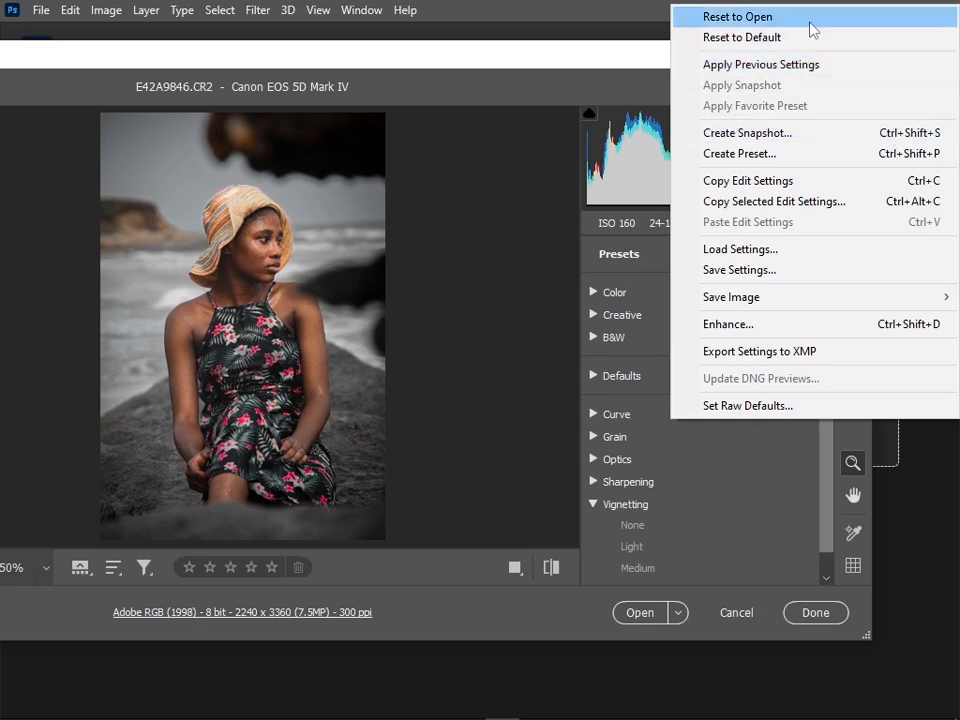
left_click(784, 154)
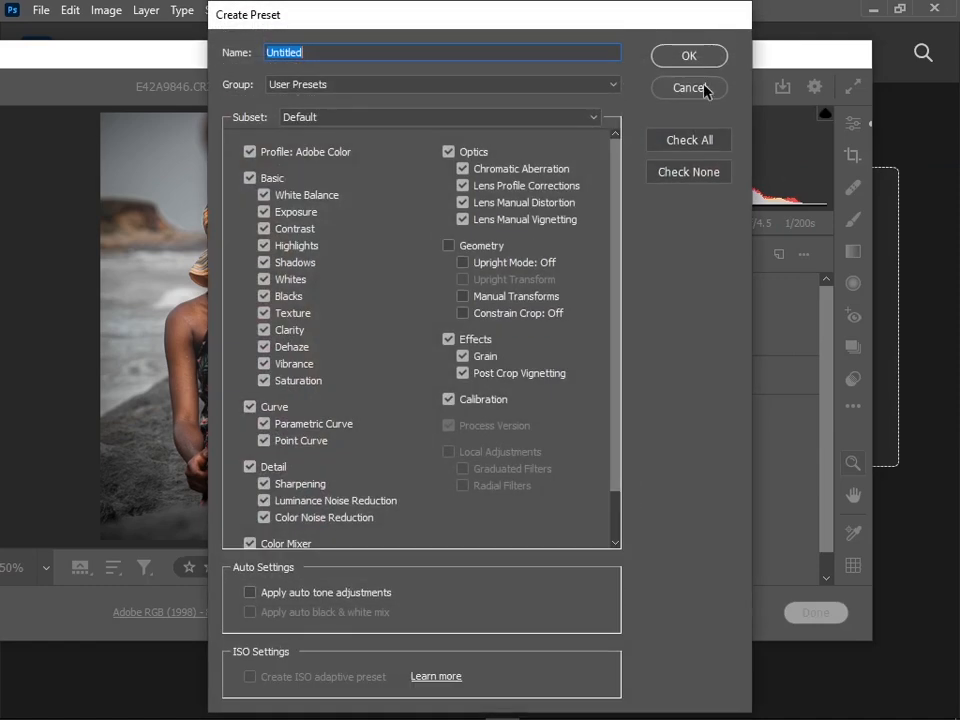
left_click_drag(514, 21, 713, 18)
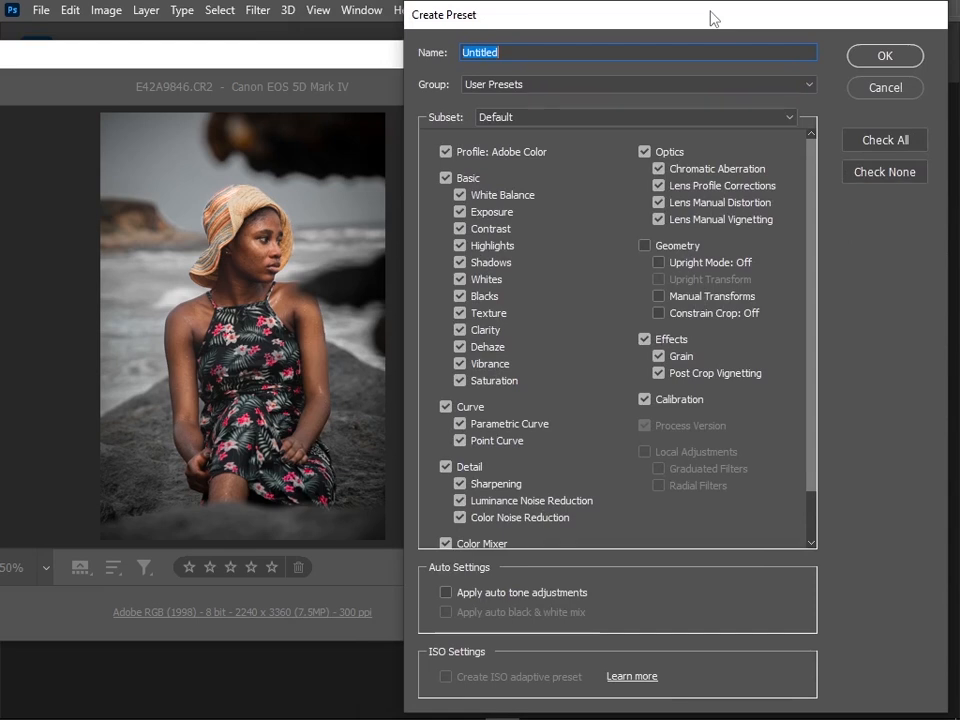
type("oran")
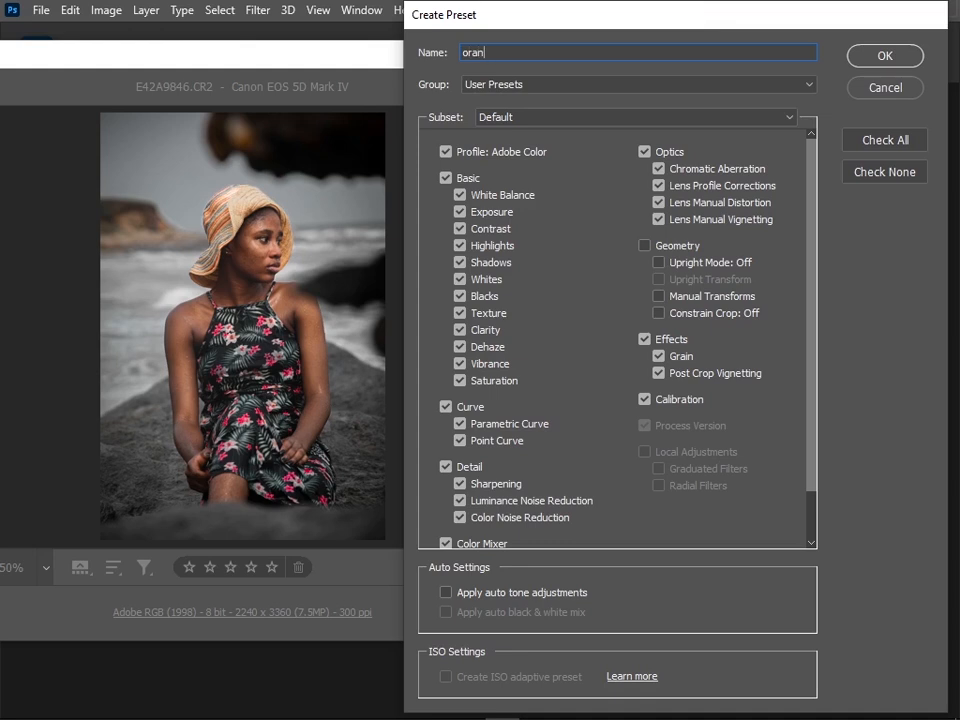
type("ge ")
type("in ")
type("he ")
type("doe")
type("e")
key("BackSpace")
key("BackSpace")
type("me")
Save the preset with auto tone adjustments included, and expand the User Presets group to locate it.
scroll(484, 306, "down", 1)
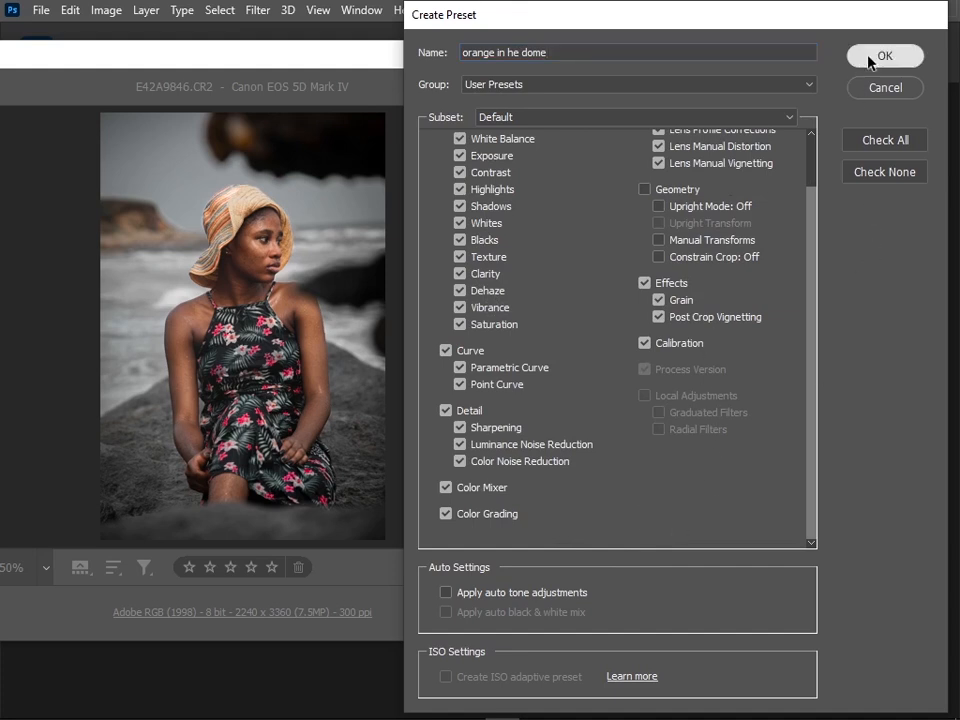
left_click(448, 592)
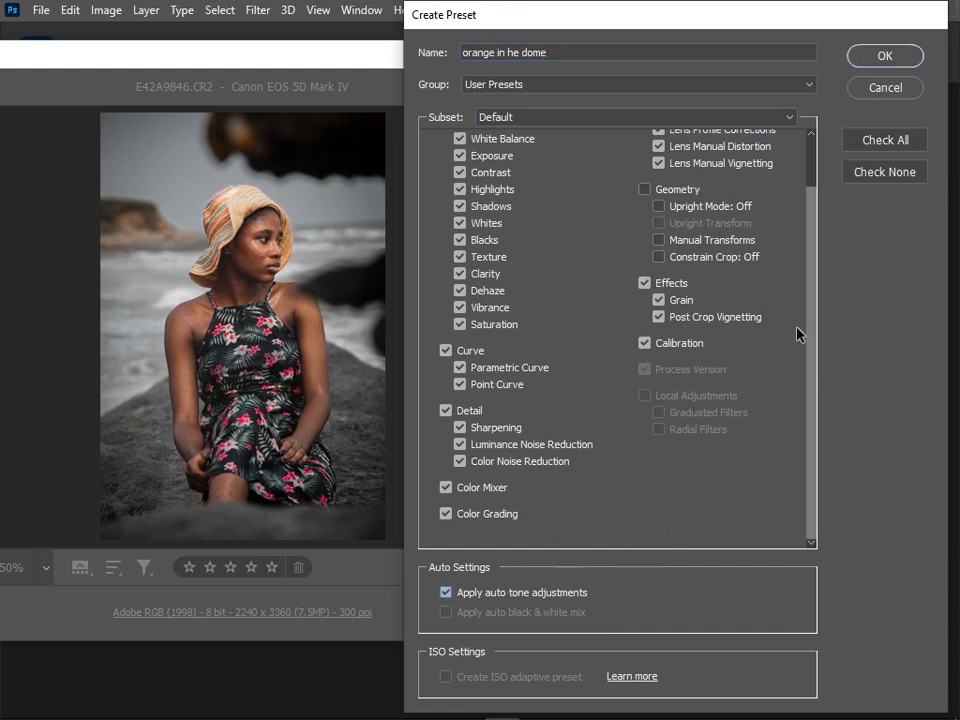
left_click(884, 57)
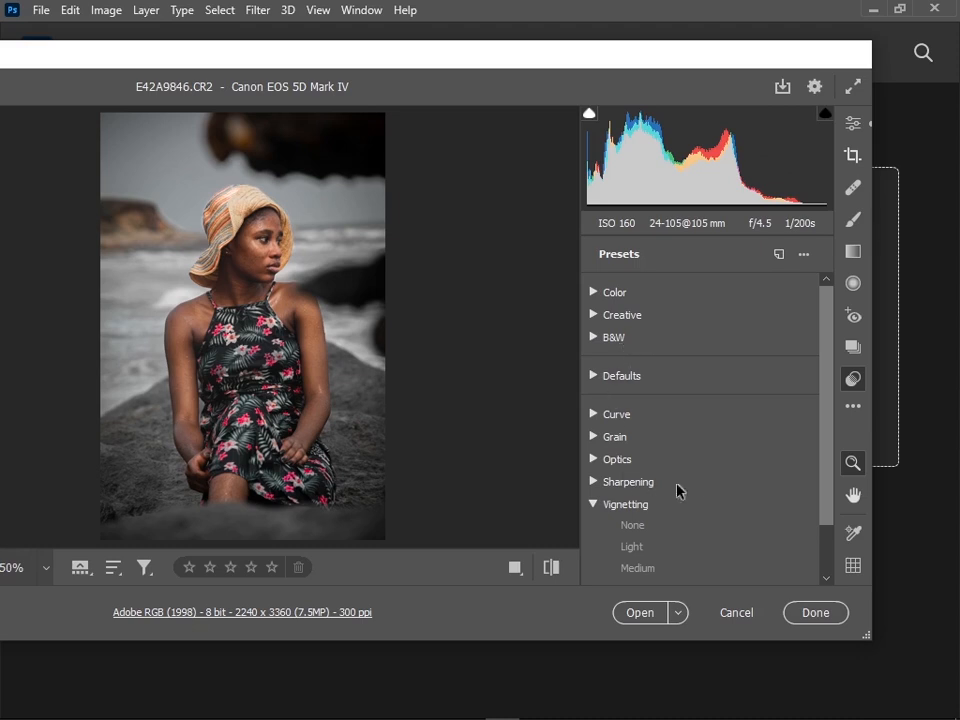
left_click_drag(826, 461, 820, 576)
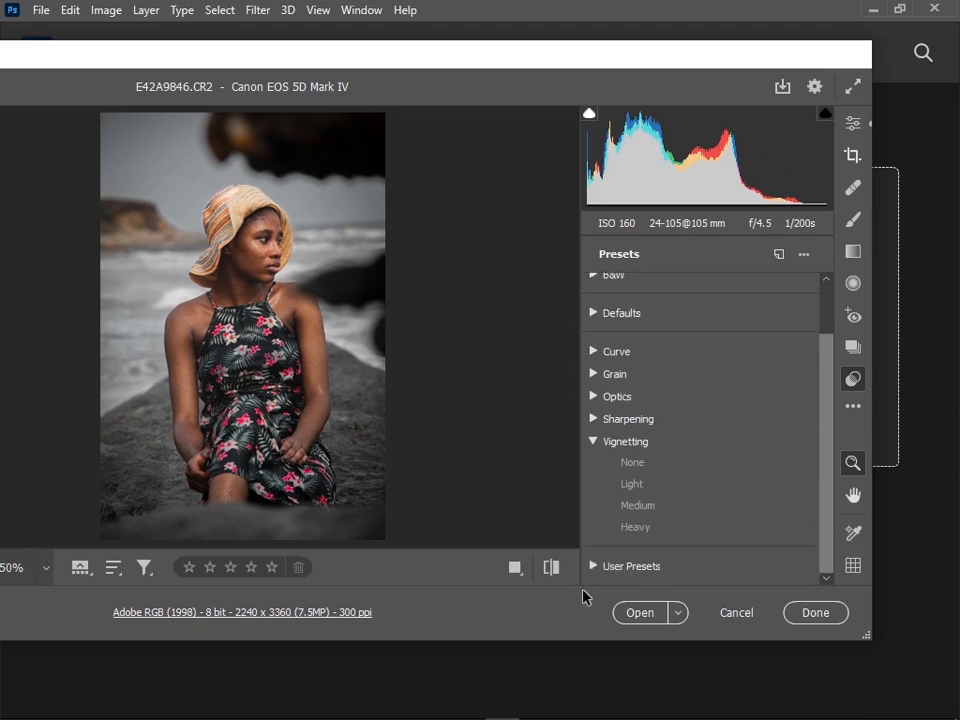
left_click(594, 566)
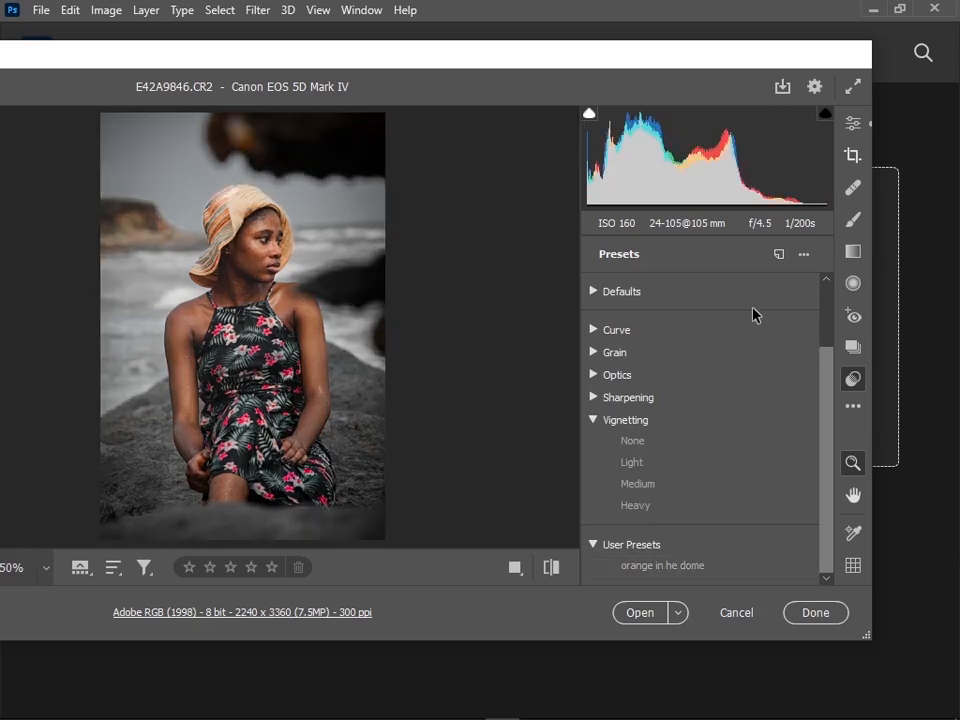
Open the edited raw portrait from Camera Raw as a document in the main Photoshop workspace.
left_click(649, 613)
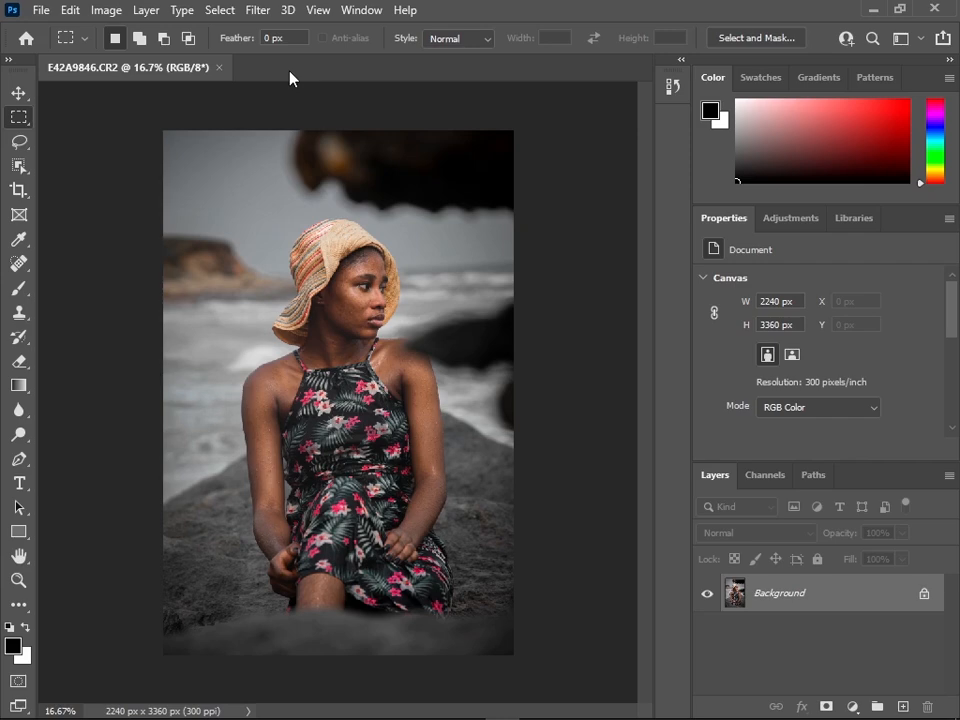
left_click(264, 12)
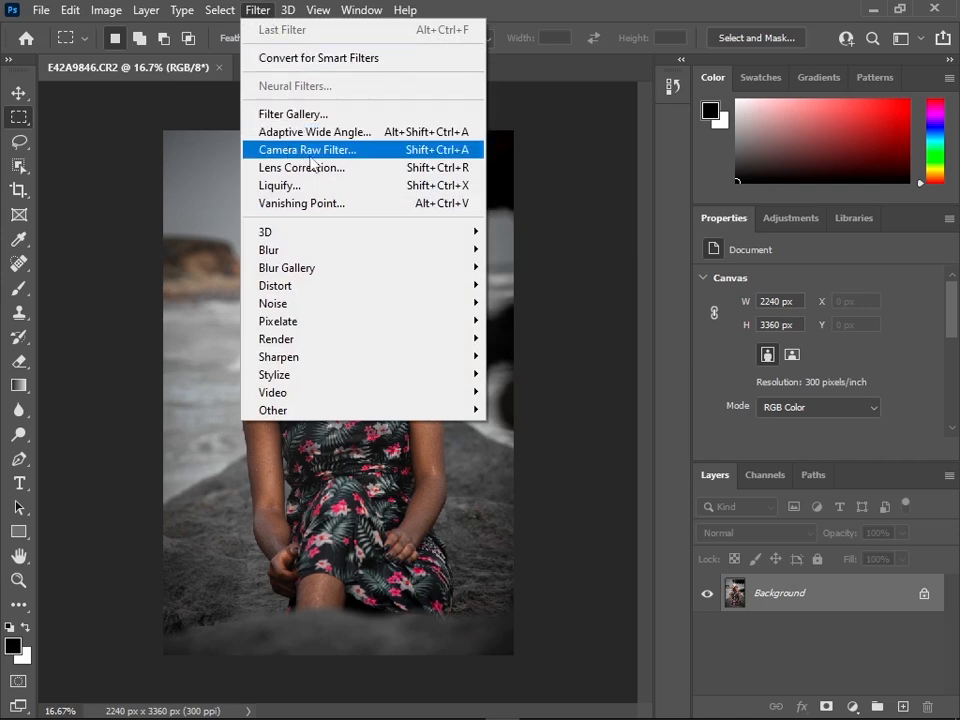
left_click(400, 152)
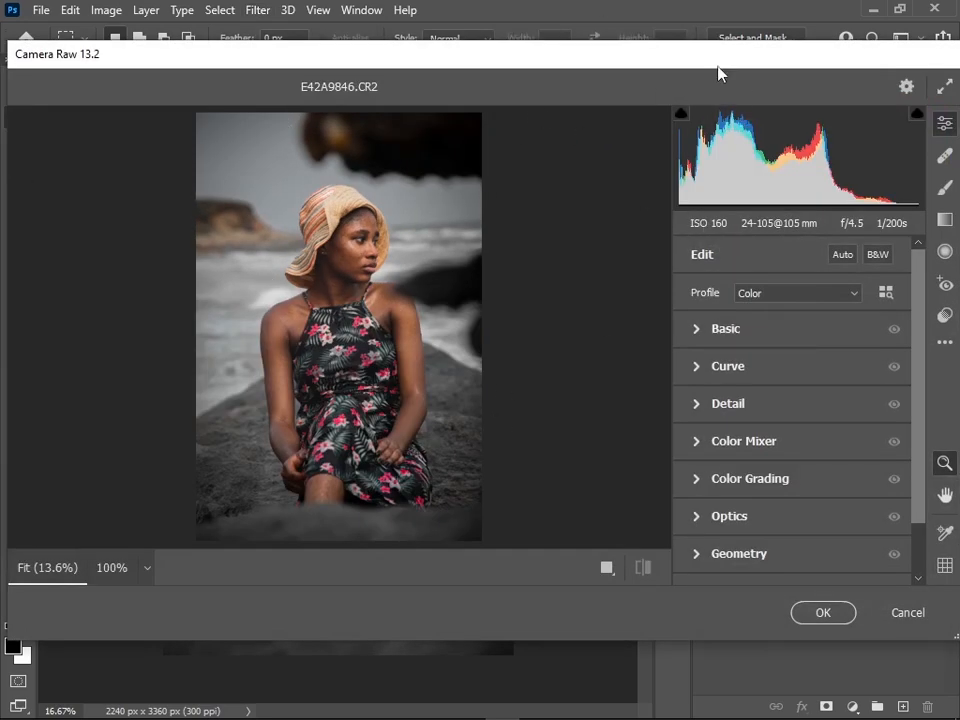
left_click(905, 613)
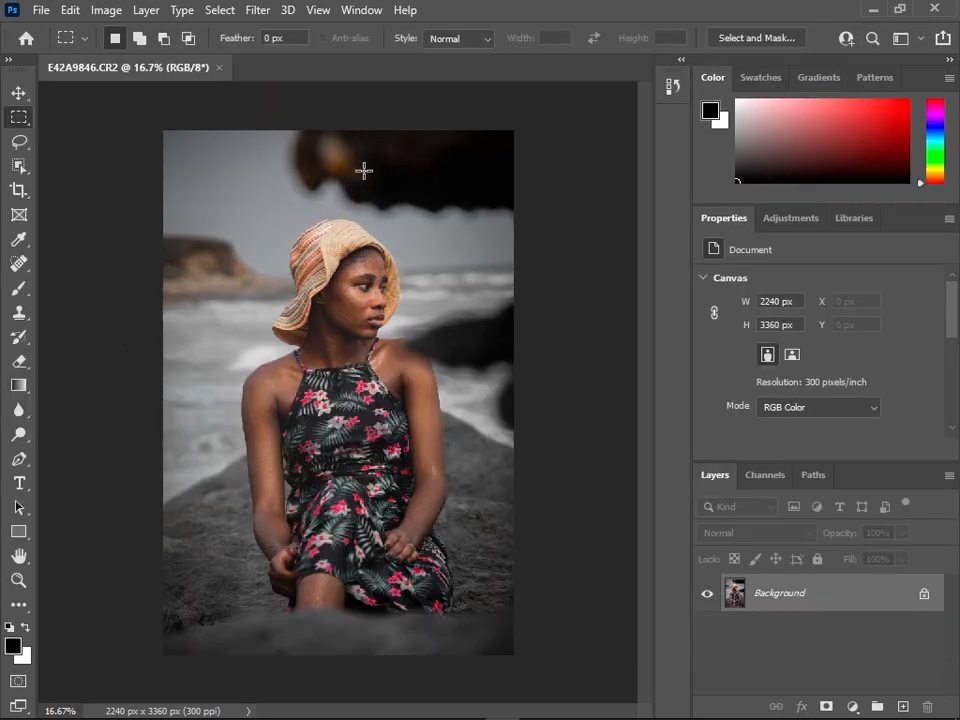
Set up an export of the portrait with JPG as the file format, and dismiss the Export As settings without exporting.
left_click(38, 10)
mouse_move(85, 290)
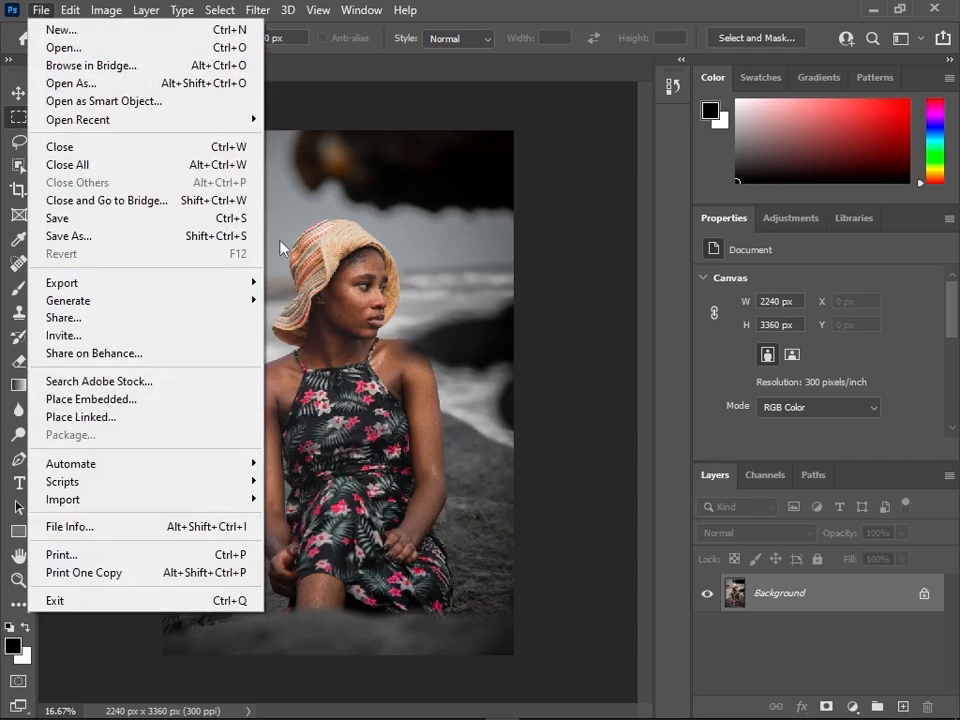
mouse_move(180, 300)
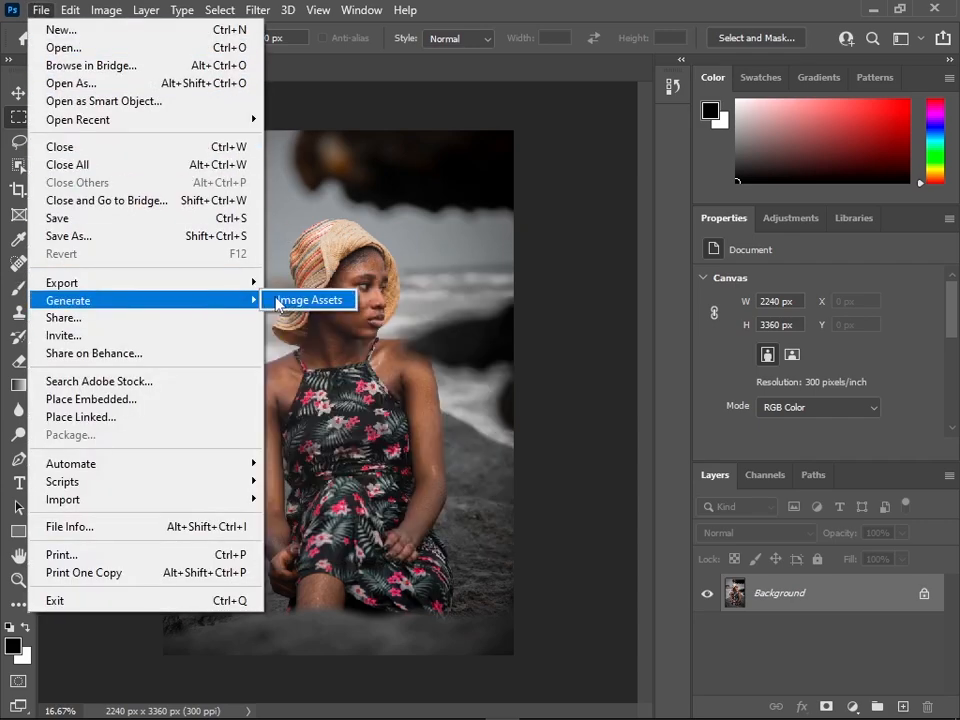
mouse_move(118, 285)
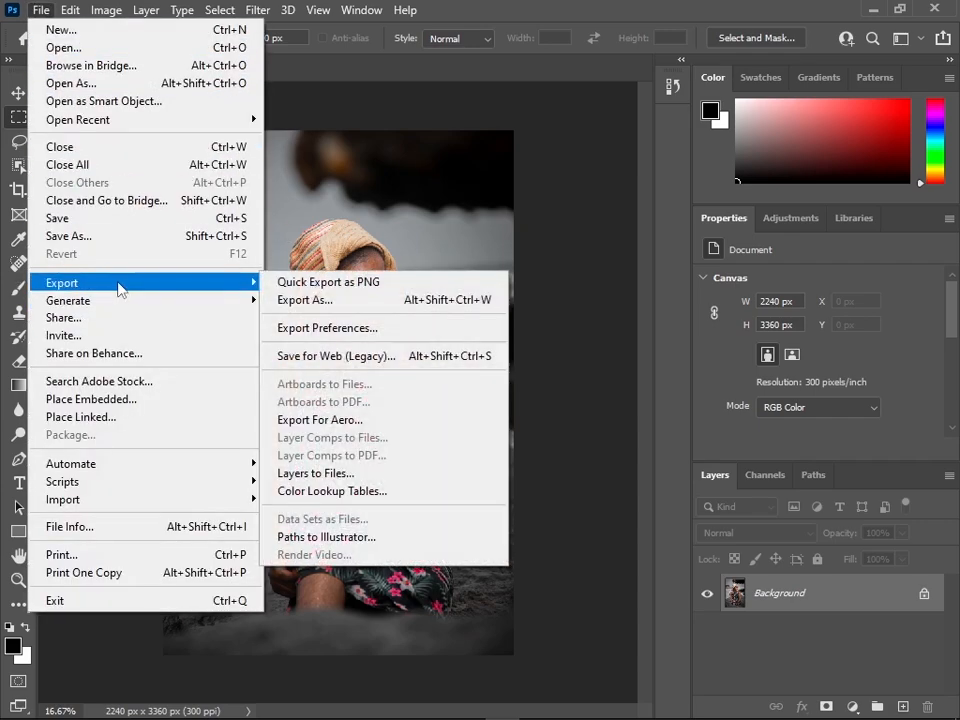
left_click(341, 308)
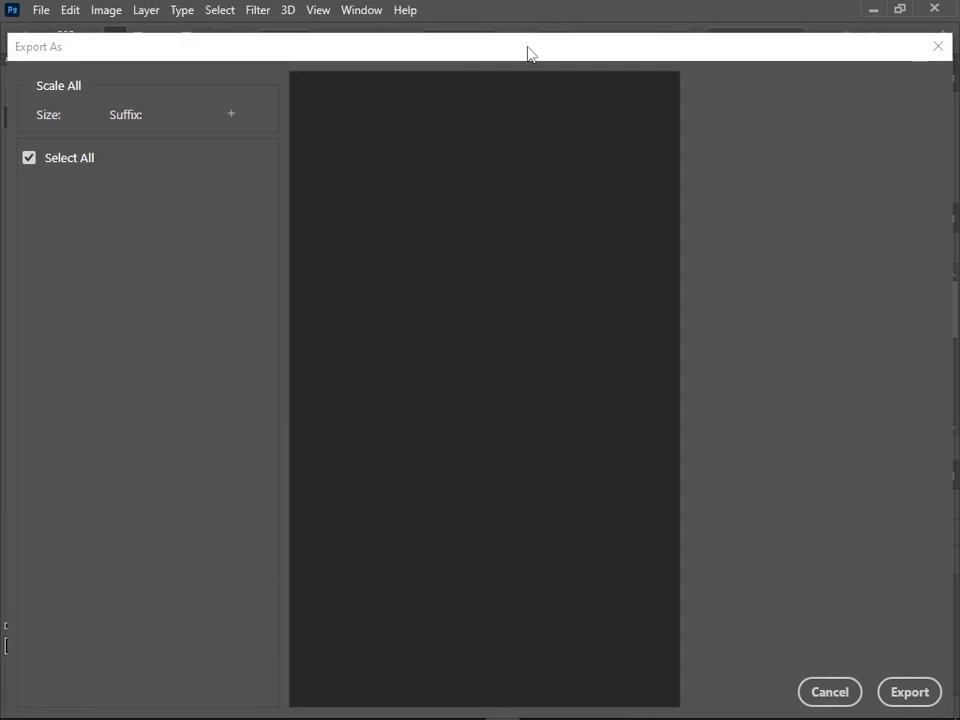
left_click_drag(527, 50, 420, 36)
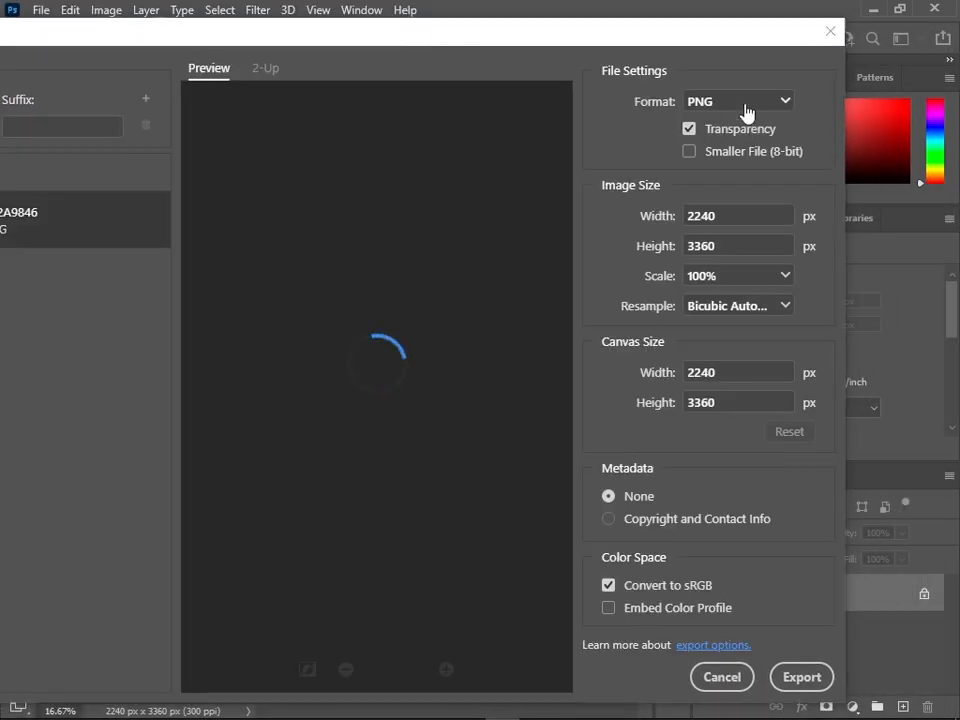
left_click(688, 104)
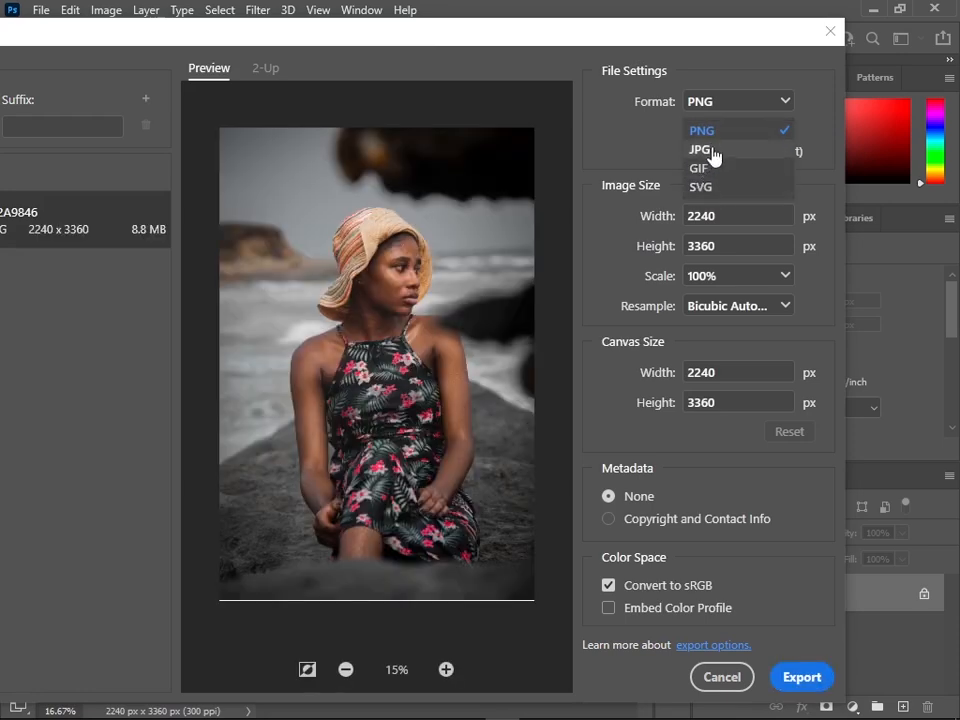
left_click(713, 151)
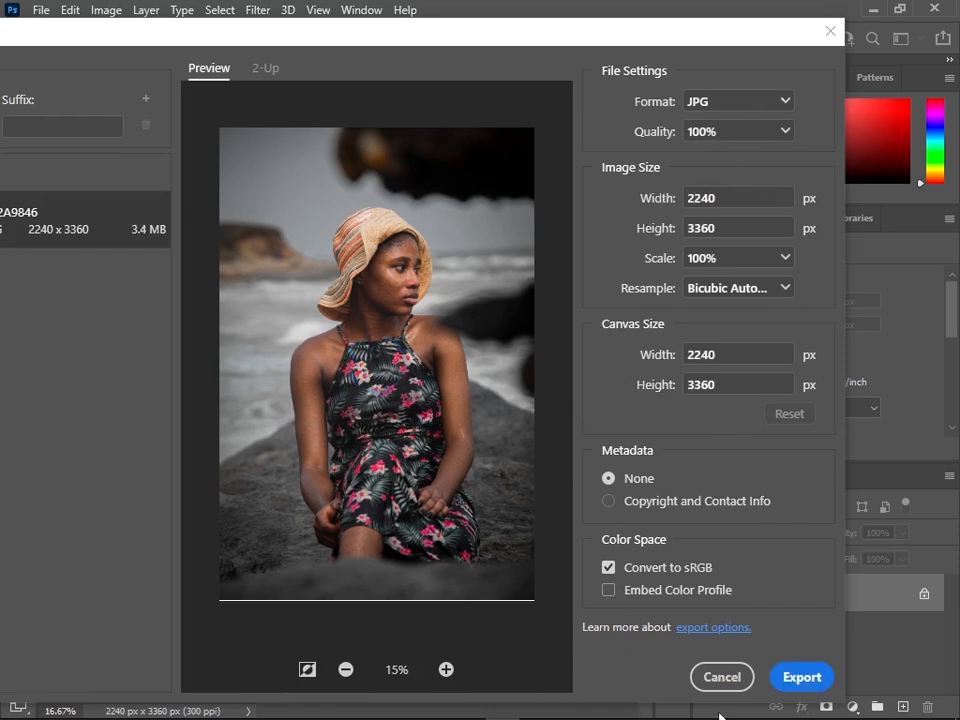
left_click(826, 41)
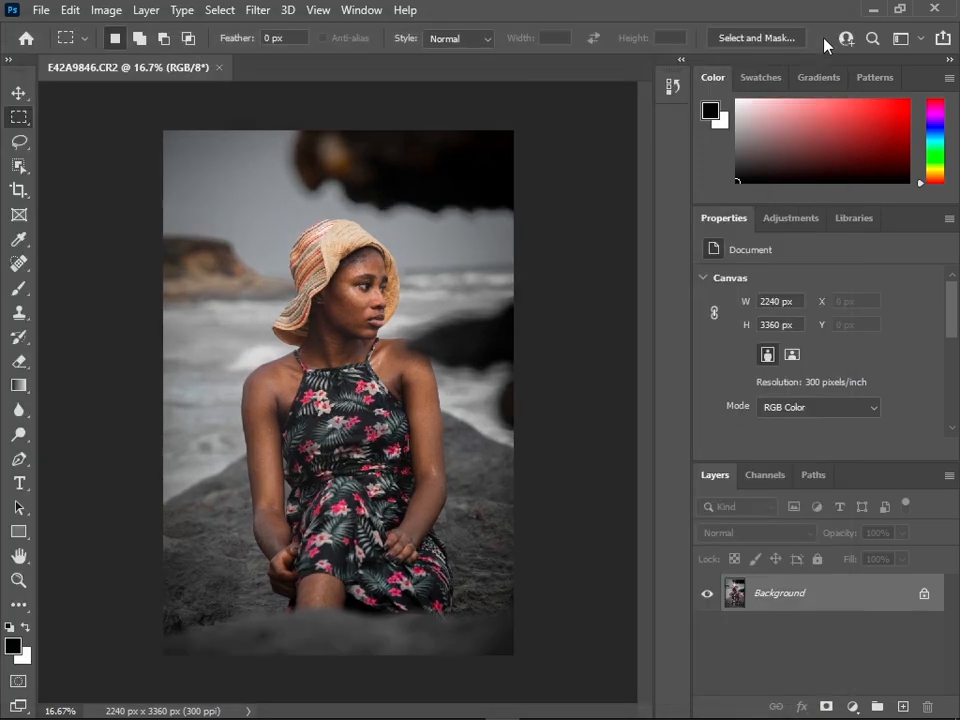